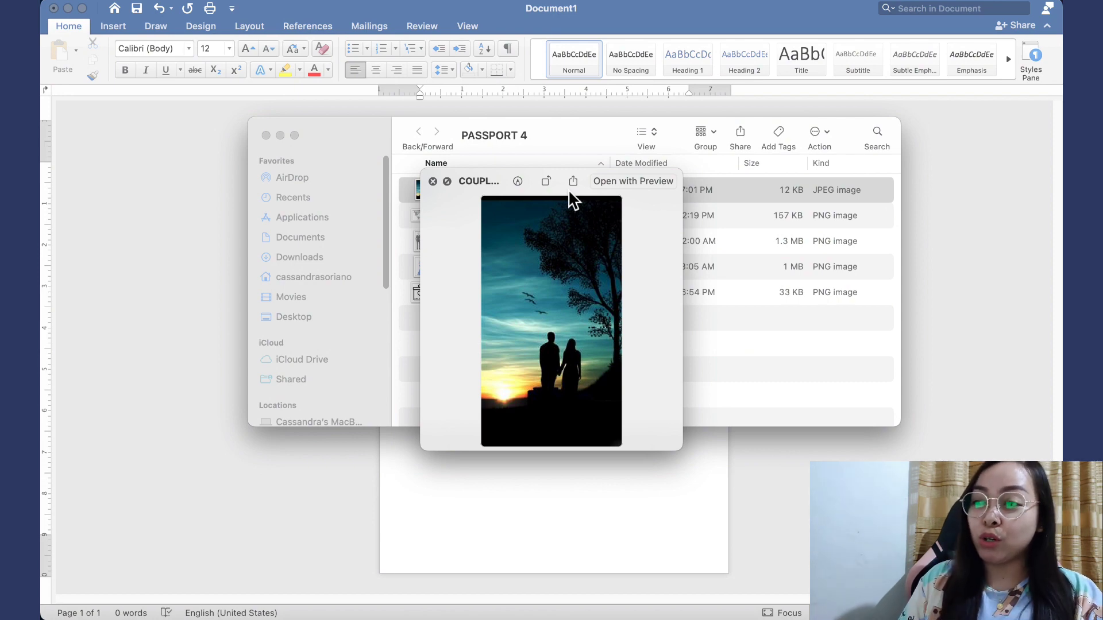
Quick Look the map, tuxedo, blue gown and wedding gift images in turn, then close the preview
key("space")
key("Down")
key("space")
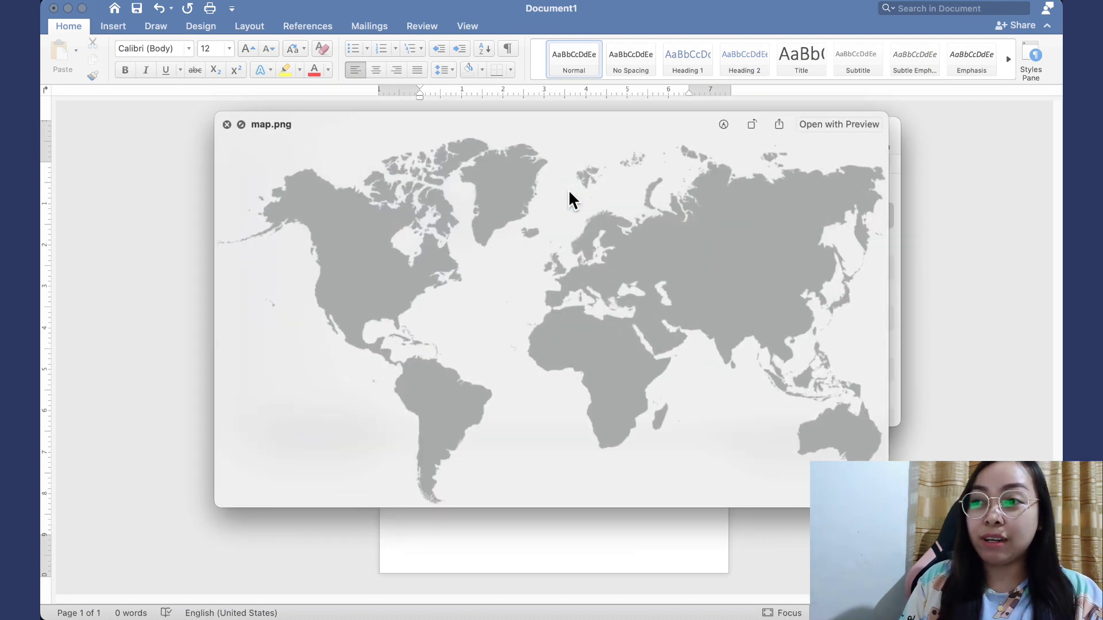
key("space")
key("Down")
key("space")
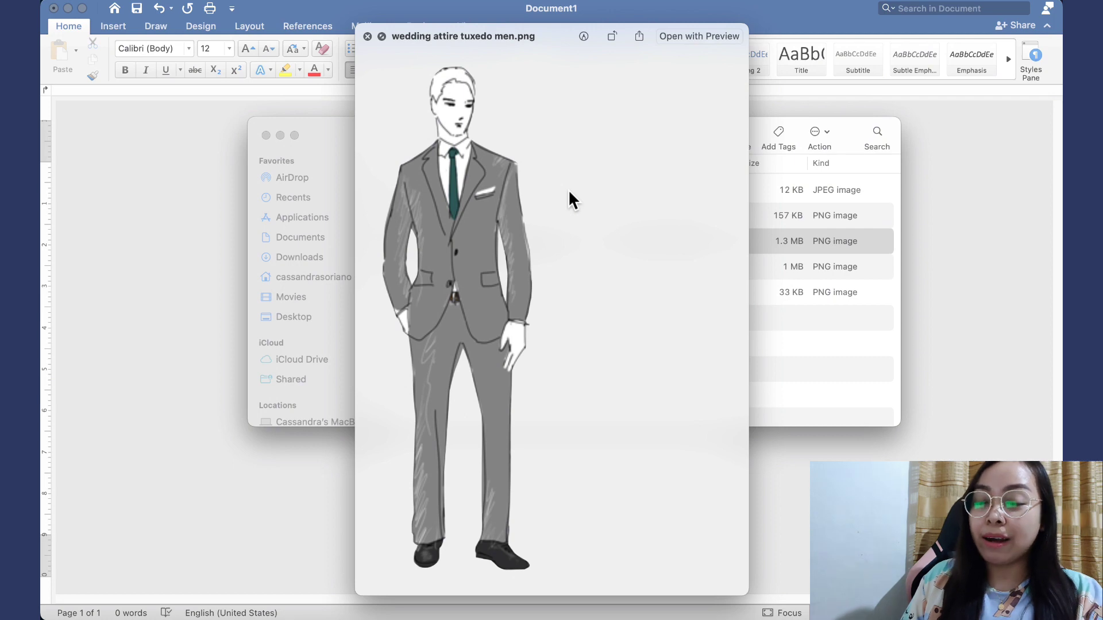
key("Down")
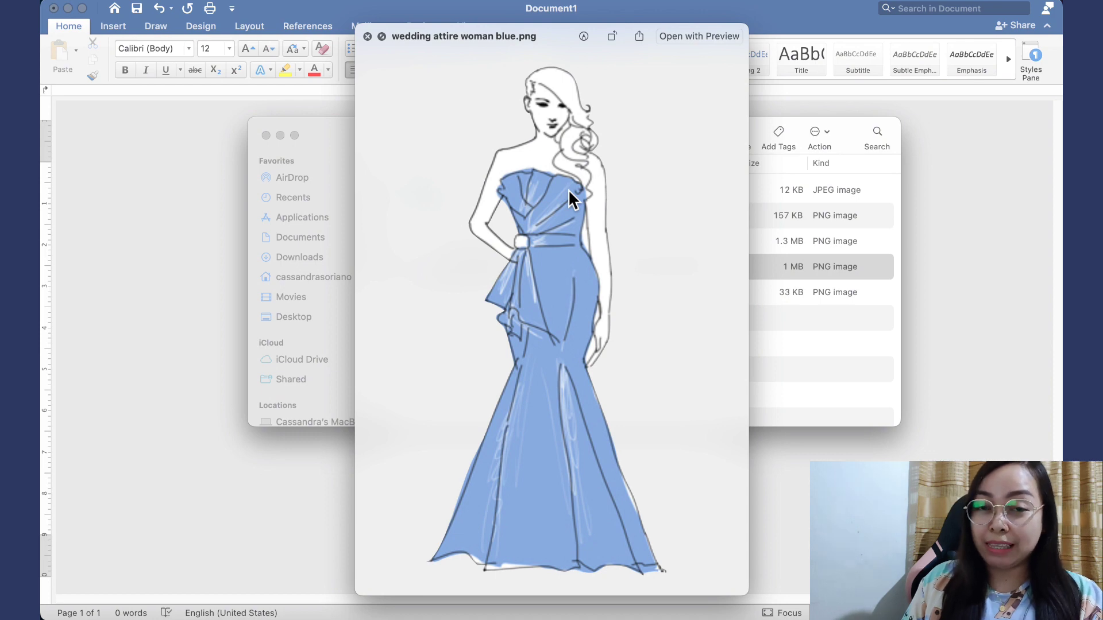
key("Down")
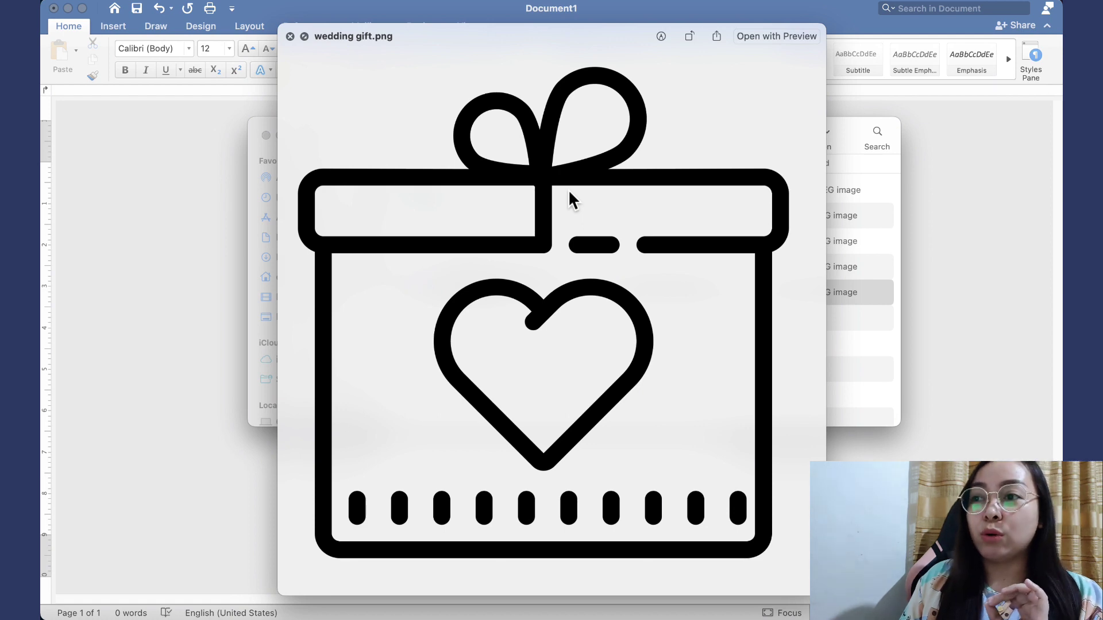
key("space")
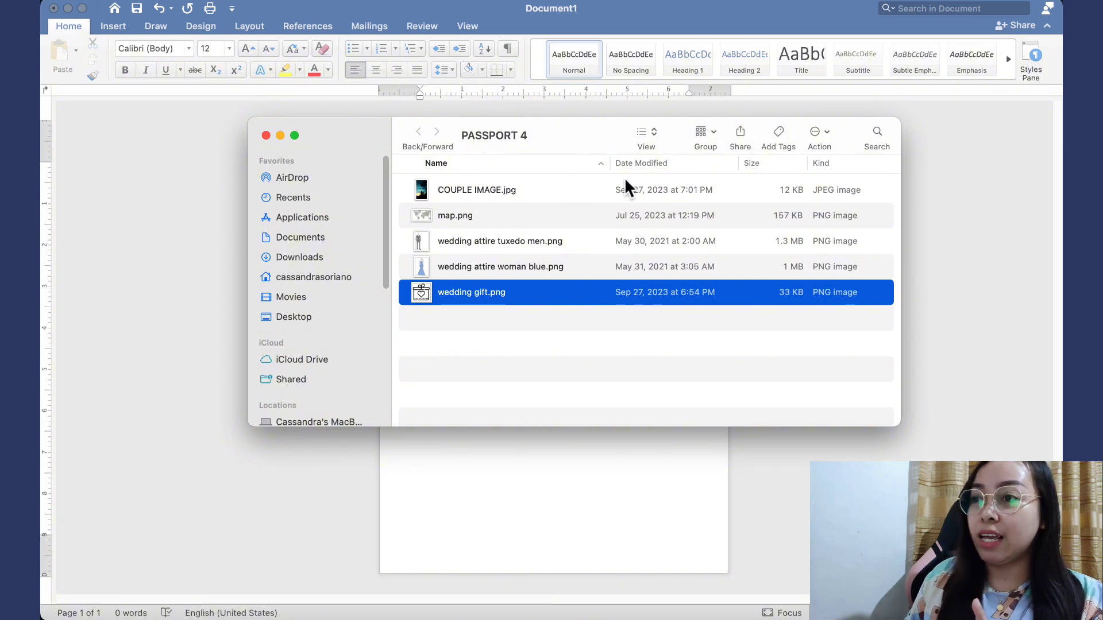
Move the image folder aside, view the finished Doc4 passport invitation sample, then return to Document1
left_click_drag(573, 140, 1102, 141)
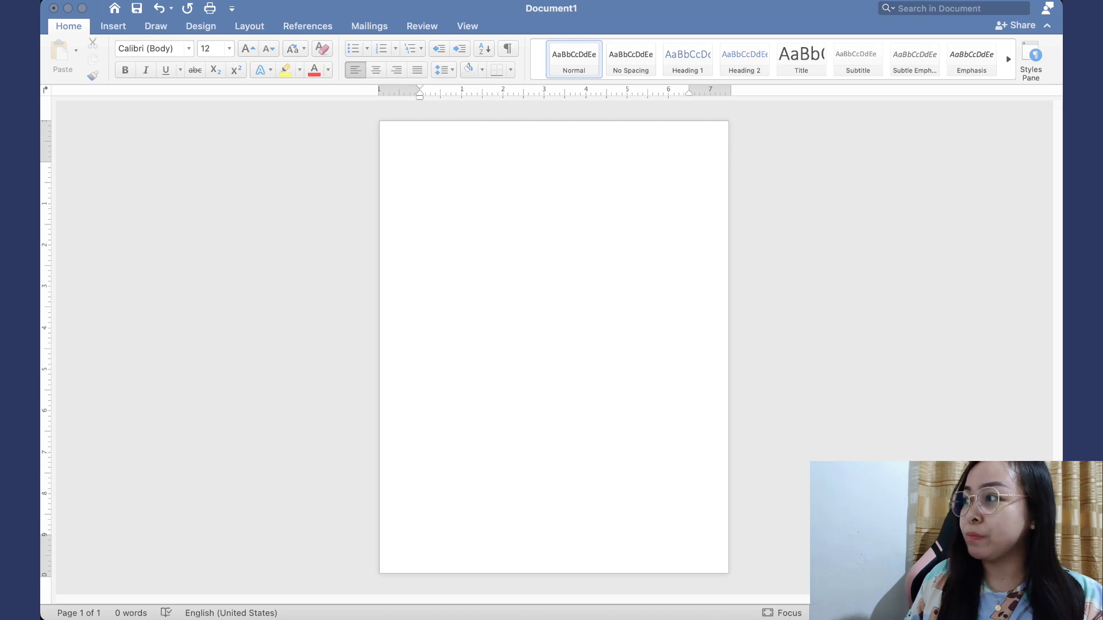
left_click_drag(1102, 37, 743, 19)
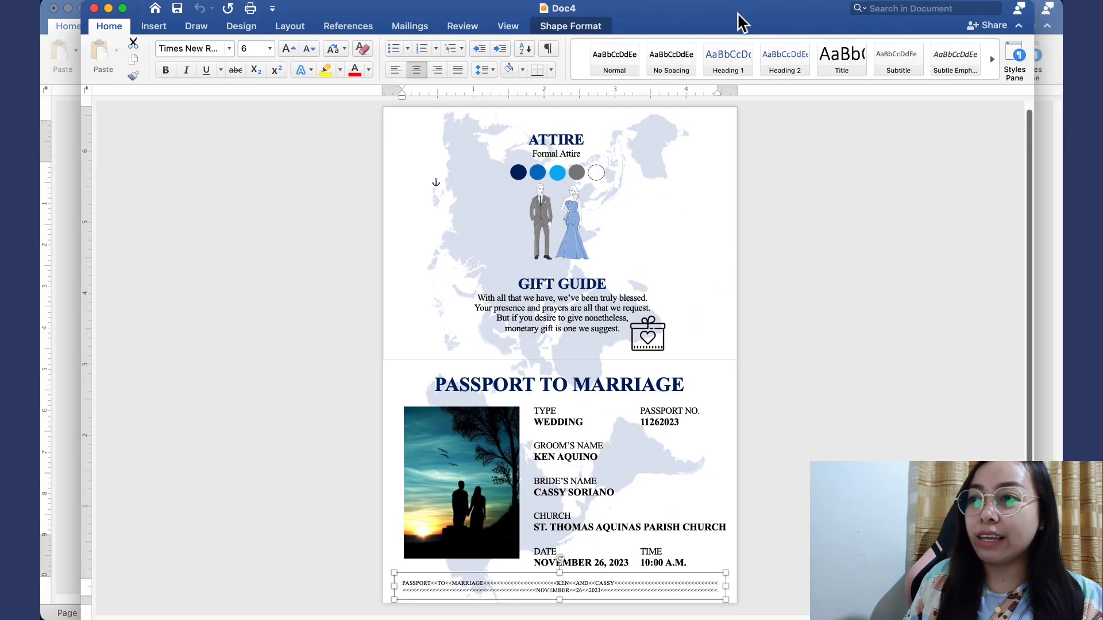
scroll(817, 289, "down", 1)
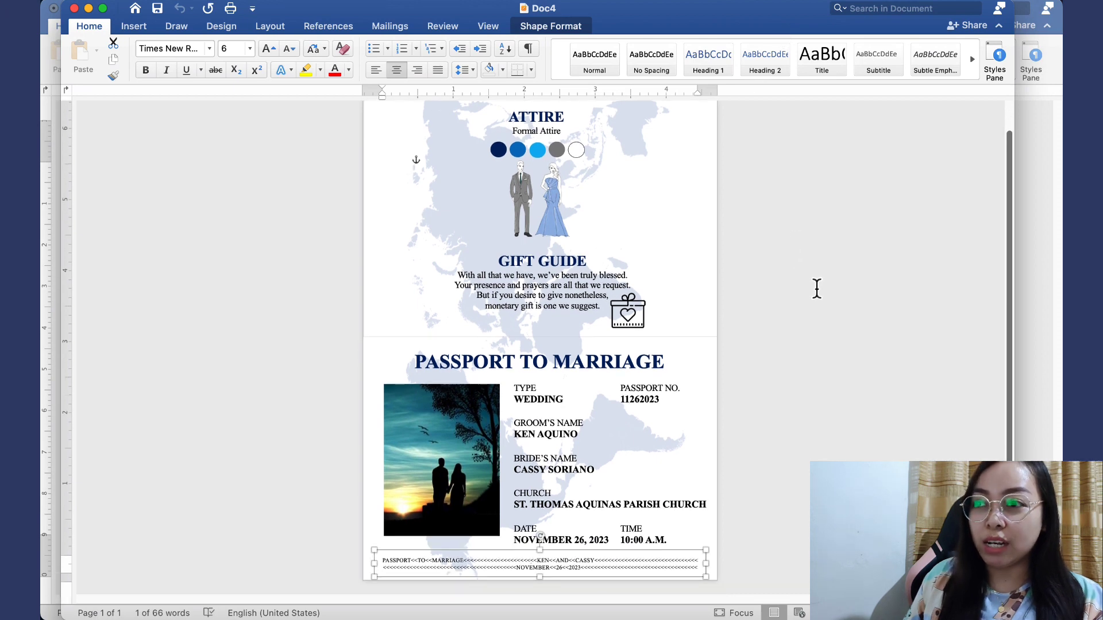
scroll(818, 289, "up", 1)
left_click(895, 280)
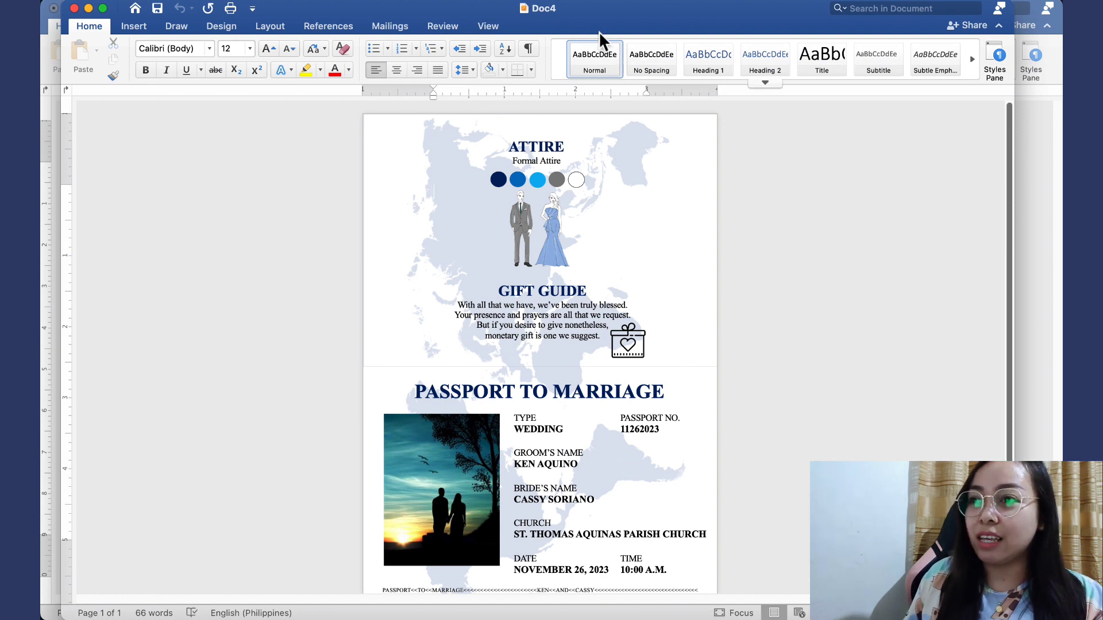
key("super+n")
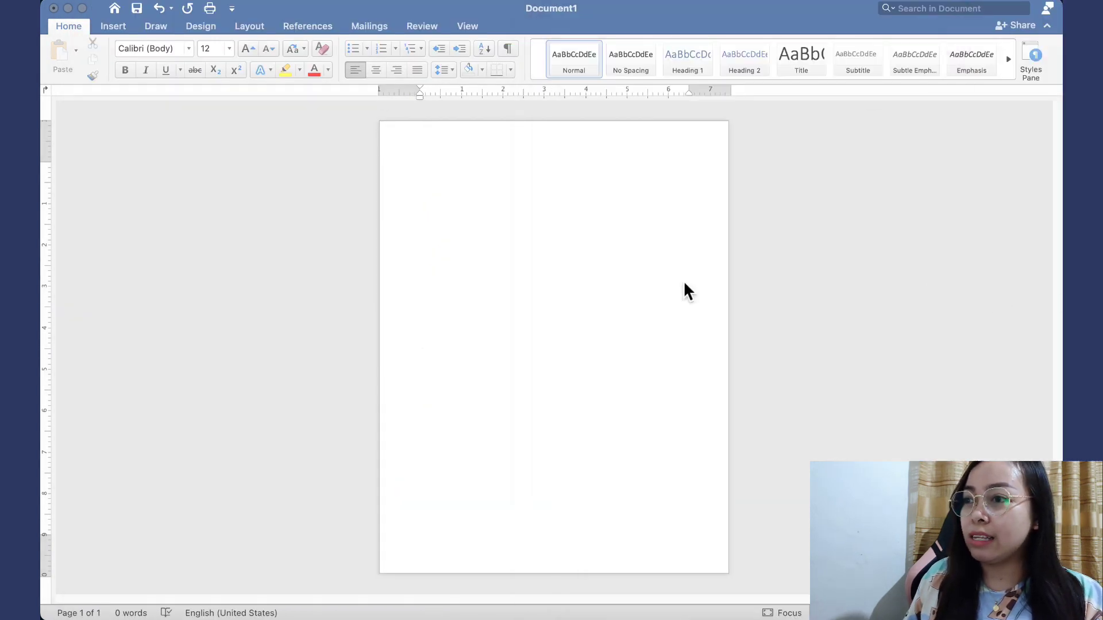
Set the blank document's paper size to 7 in x 5 in through Page Setup
left_click(634, 254)
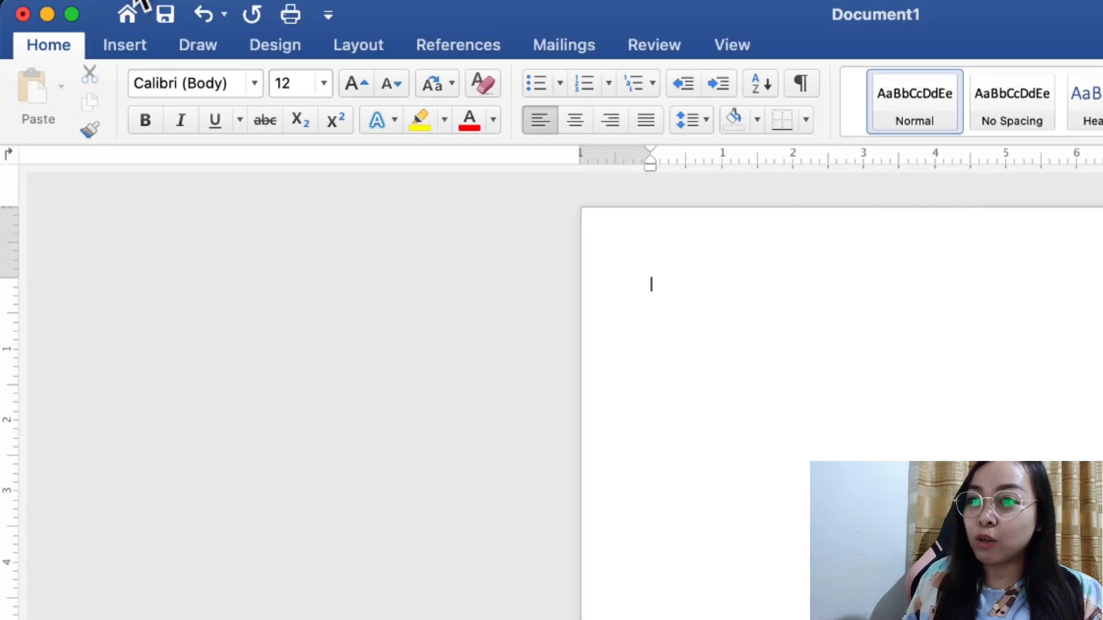
left_click(138, 1)
left_click(299, 452)
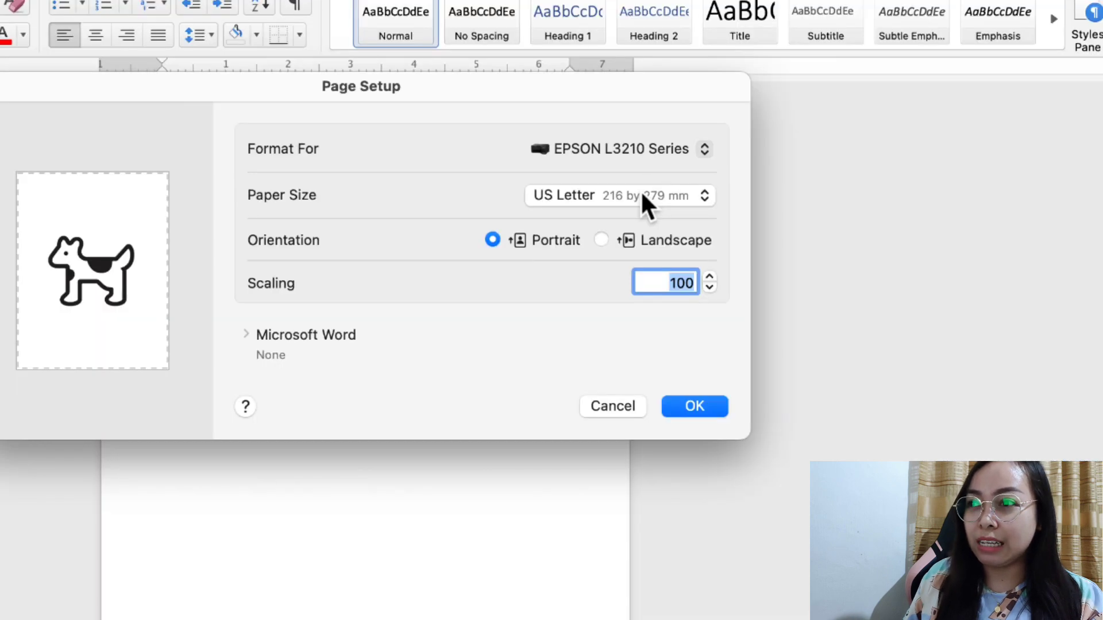
left_click(731, 174)
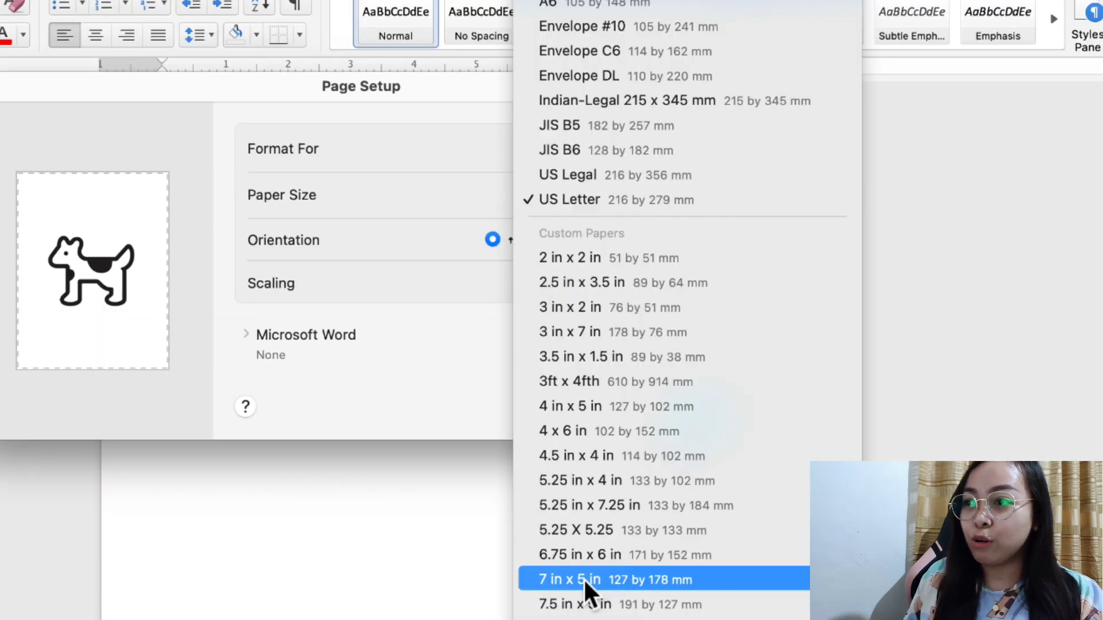
left_click(583, 580)
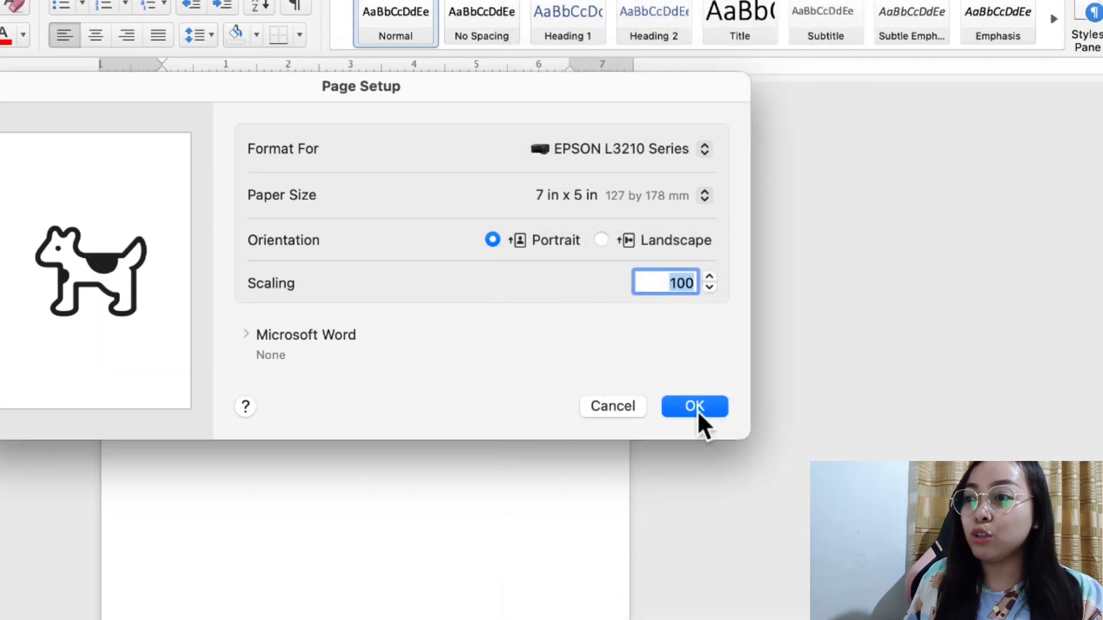
left_click(695, 406)
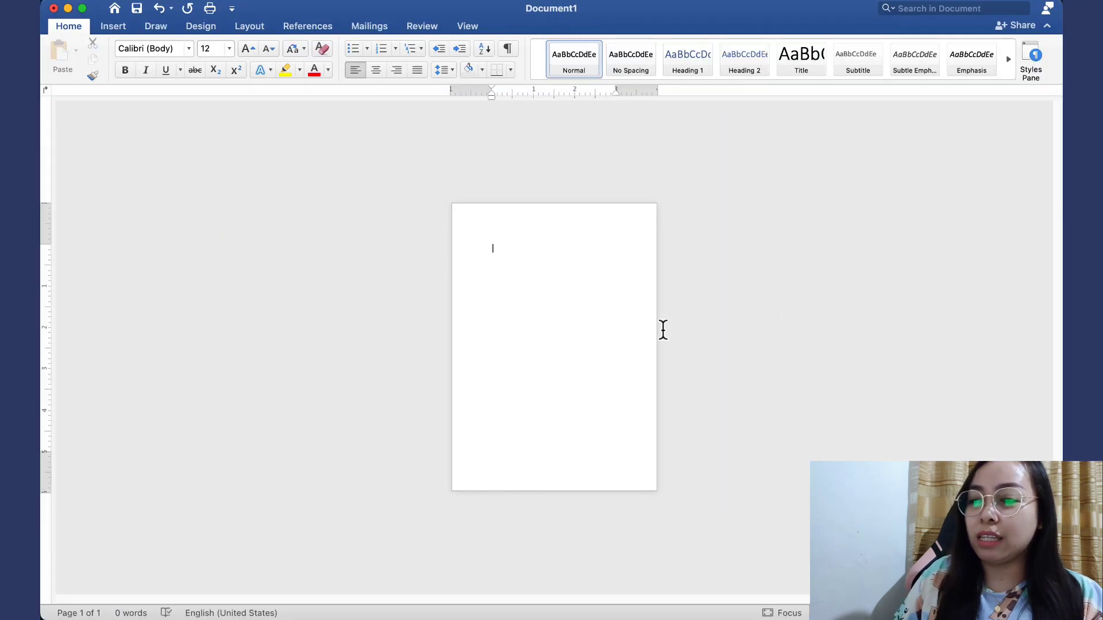
scroll(663, 330, "up", 5)
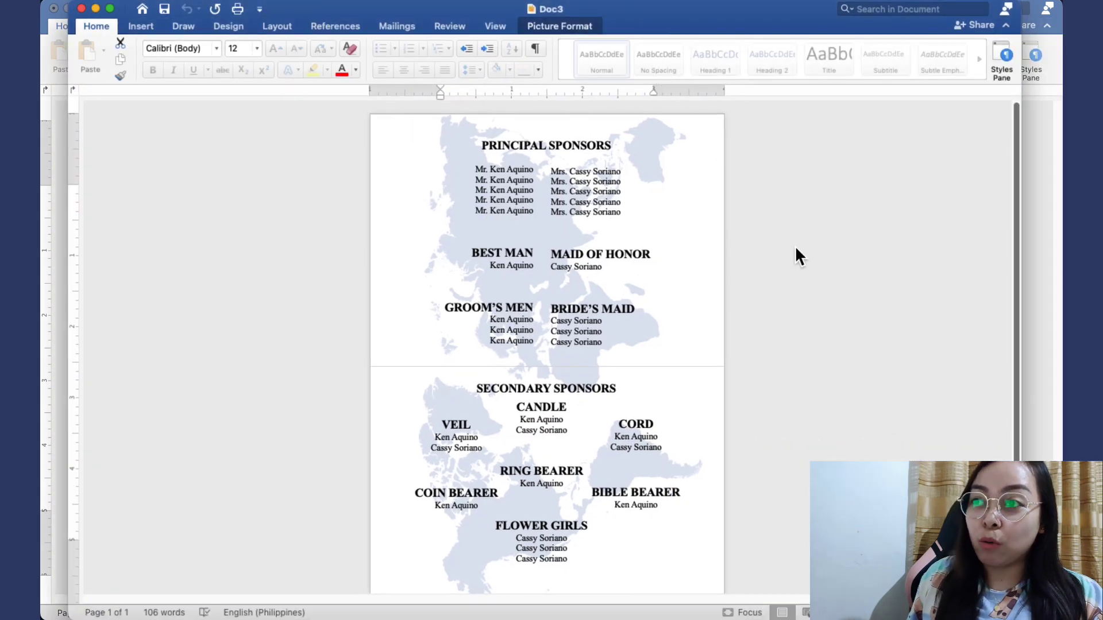
Copy the faded world-map picture from Doc3 and paste it into Document1, covering the whole page
left_click(801, 256)
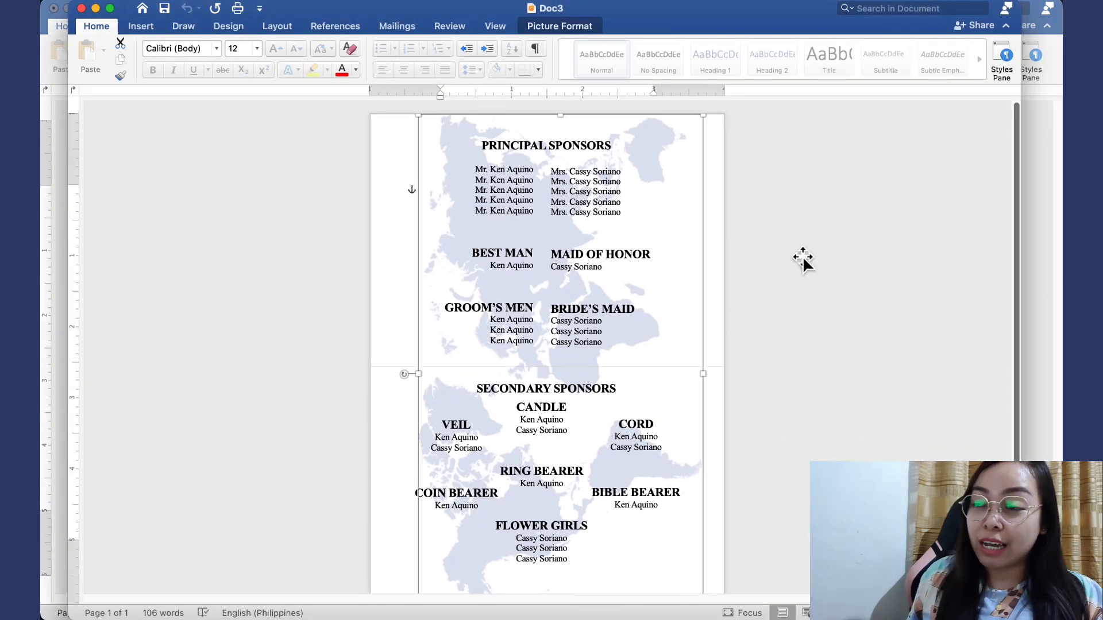
scroll(812, 352, "down", 1)
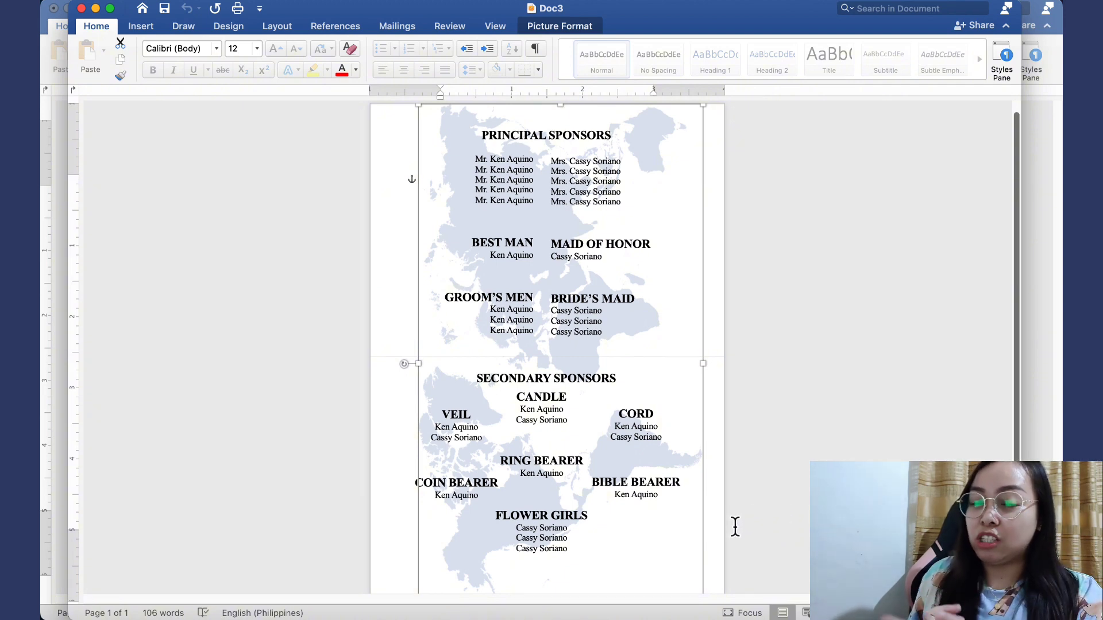
key("super+c")
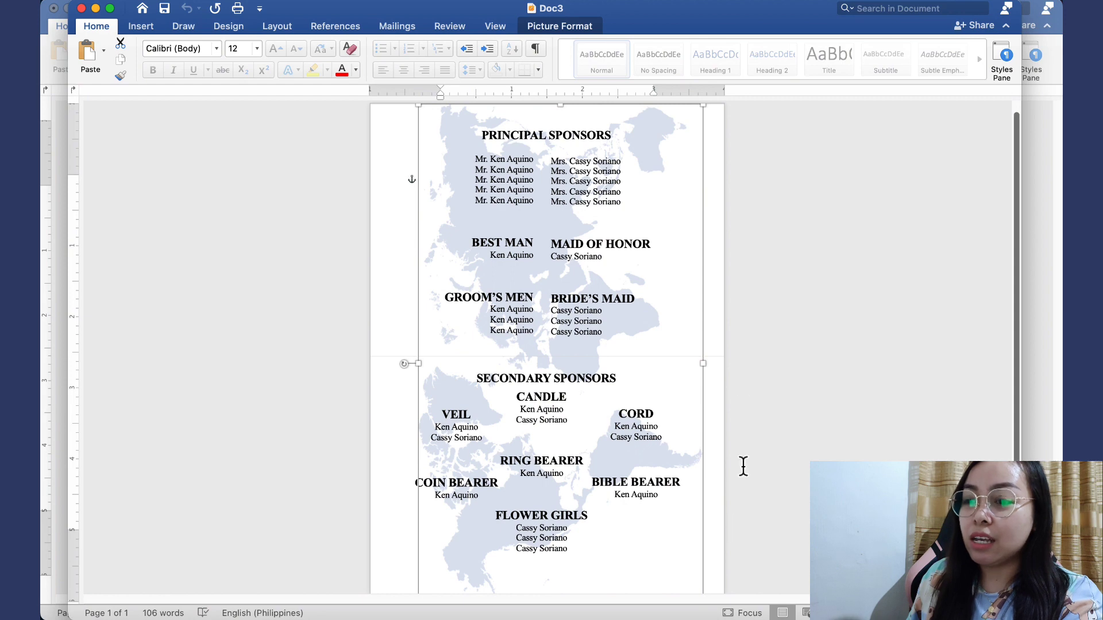
key("super+n")
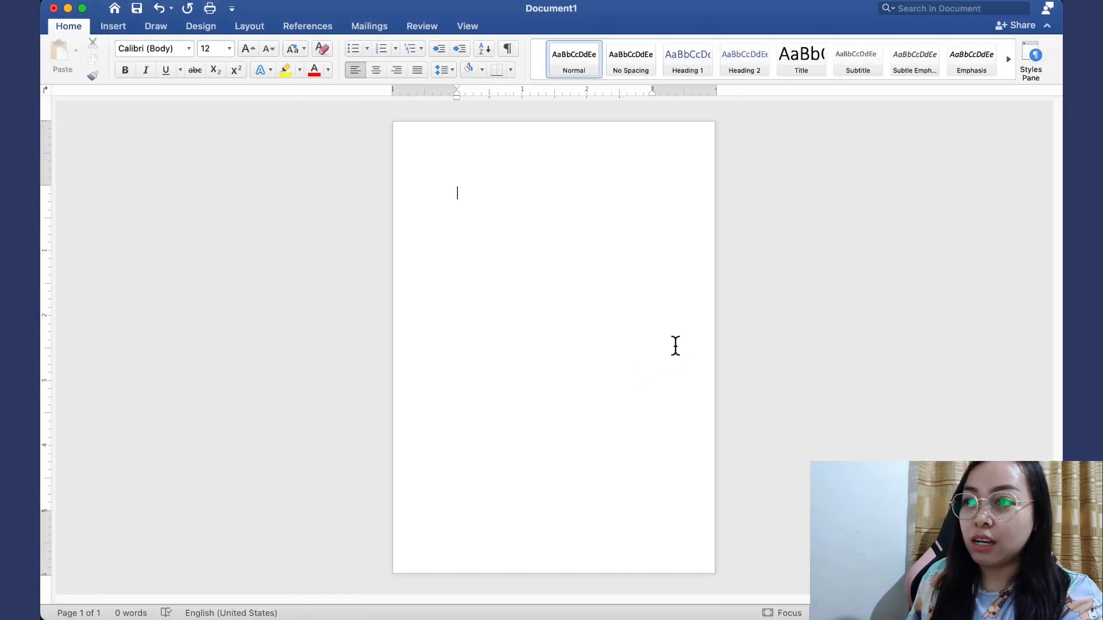
key("super+v")
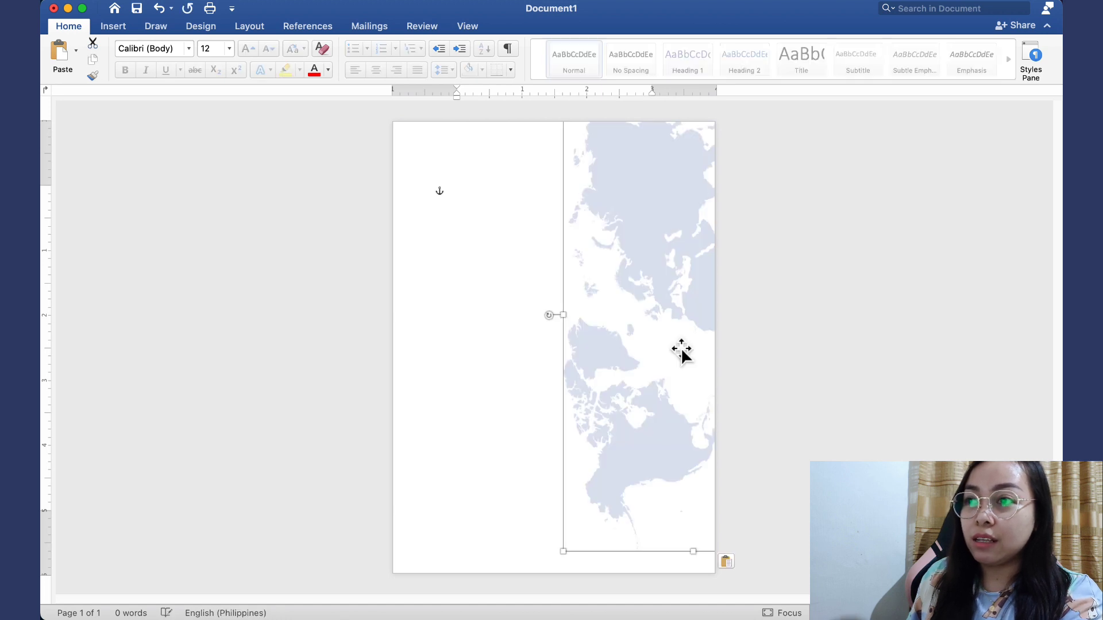
left_click_drag(669, 297, 528, 342)
left_click(896, 325)
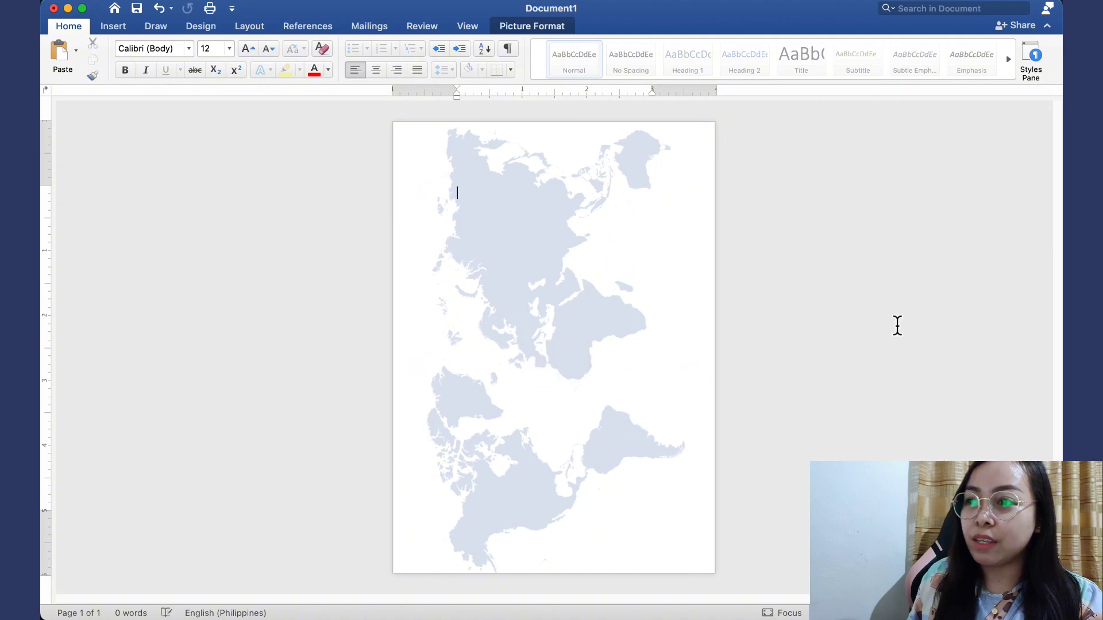
left_click_drag(1061, 105, 695, 22)
Copy the dividing line shape from Doc3 and paste it onto the map page, aligned to the top edge
left_click(696, 370)
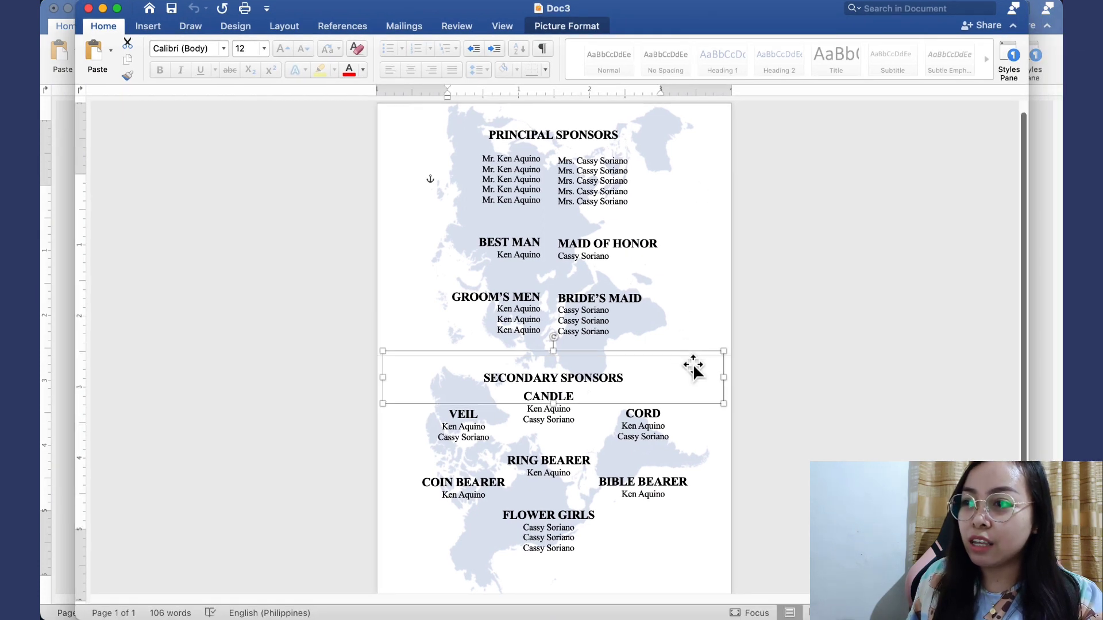
left_click(718, 347)
left_click(719, 348)
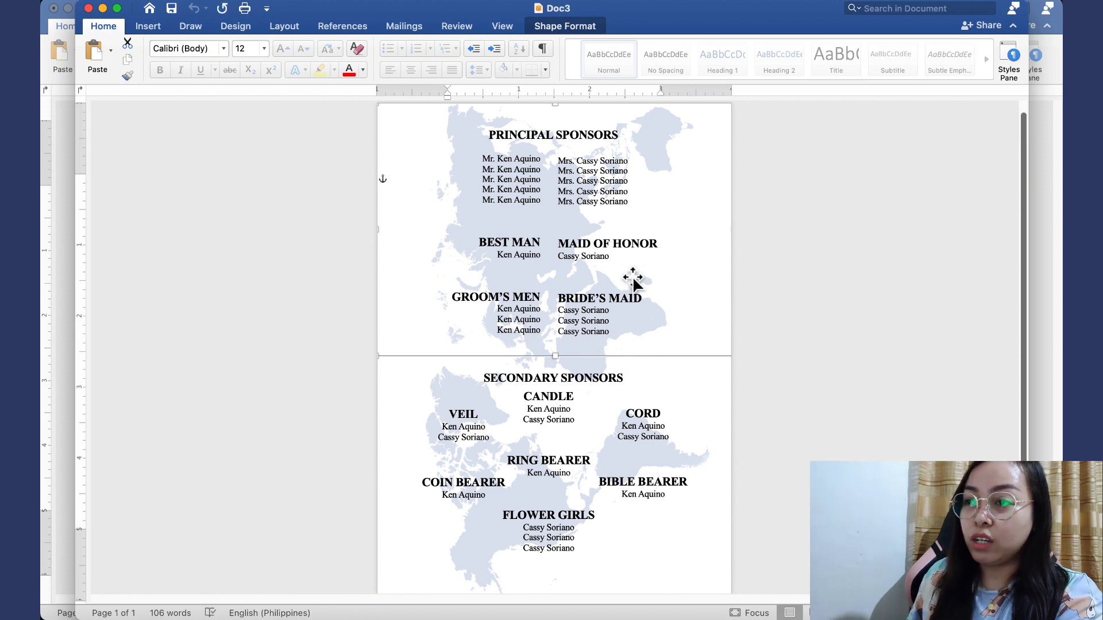
left_click_drag(648, 23, 1102, 40)
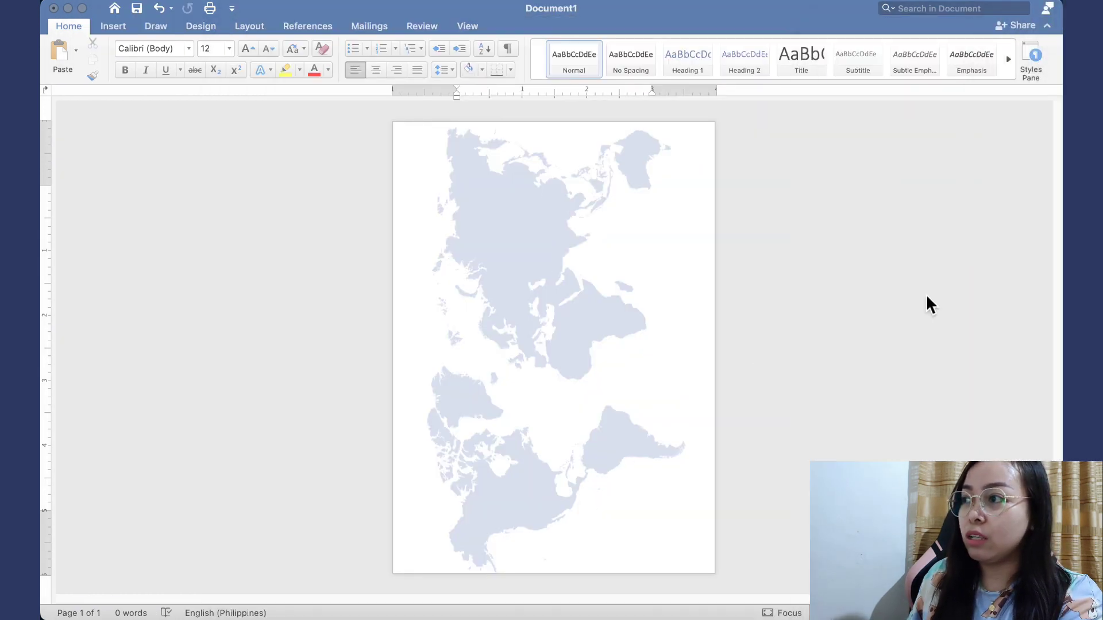
left_click(959, 249)
key("cmd+v")
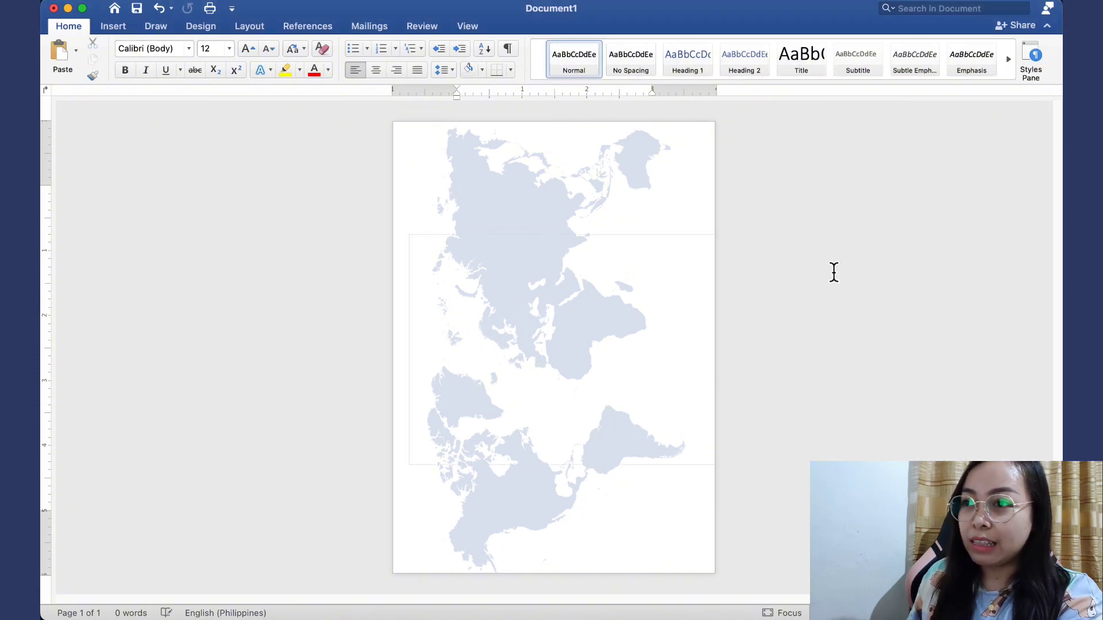
left_click_drag(613, 310, 592, 232)
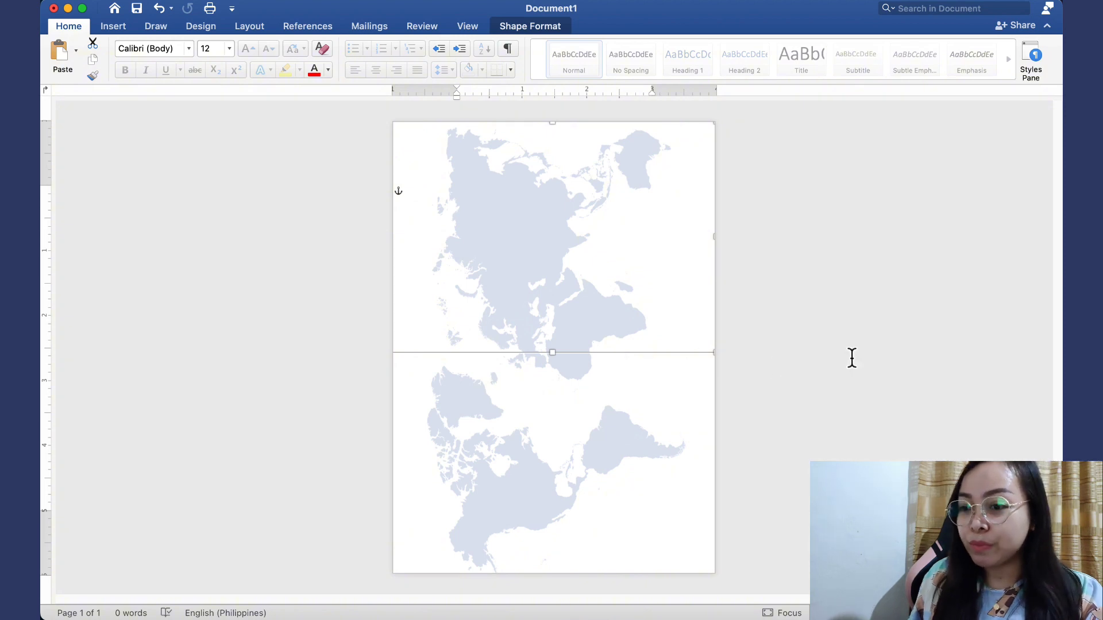
left_click(806, 367)
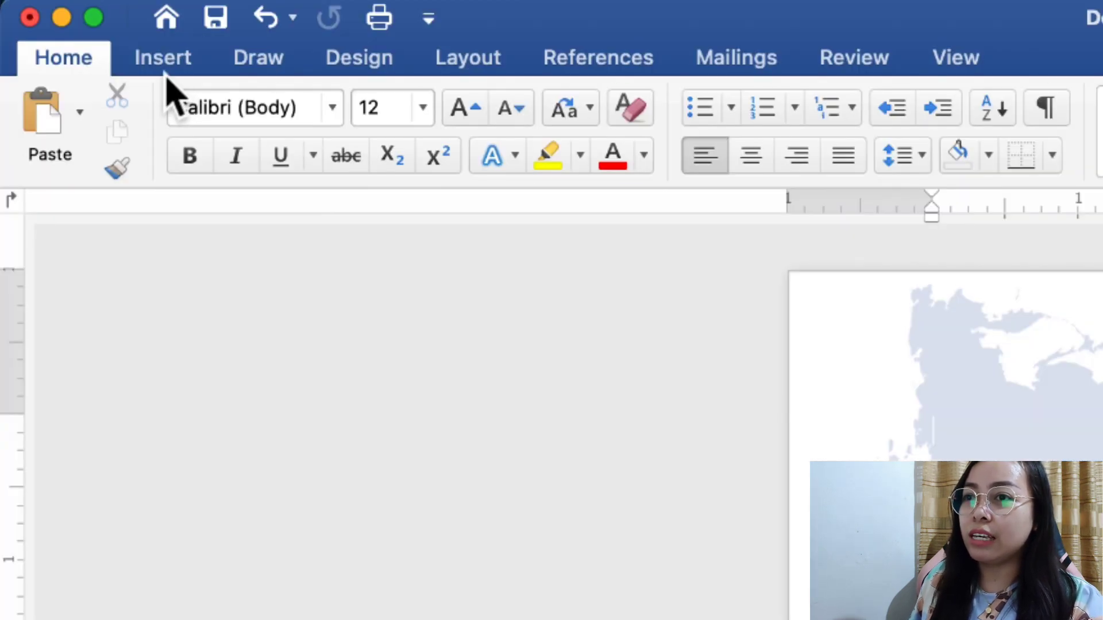
Draw a wide rectangle near the page top holding 'ATTIRE' and 'Formal Attire' on two lines
left_click(165, 72)
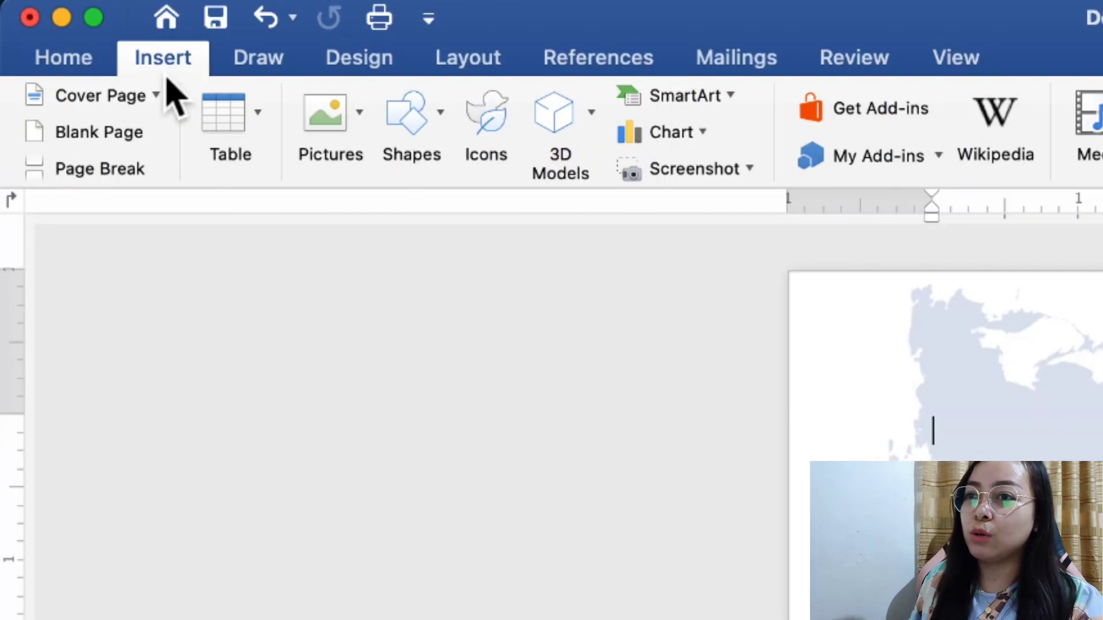
left_click(429, 137)
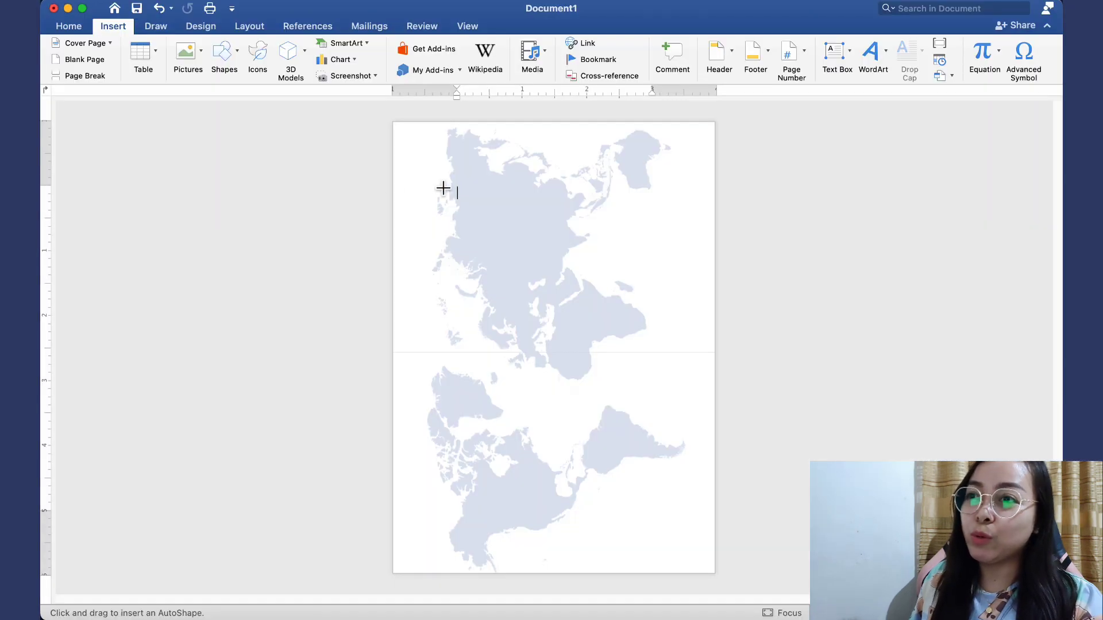
left_click_drag(413, 181, 678, 265)
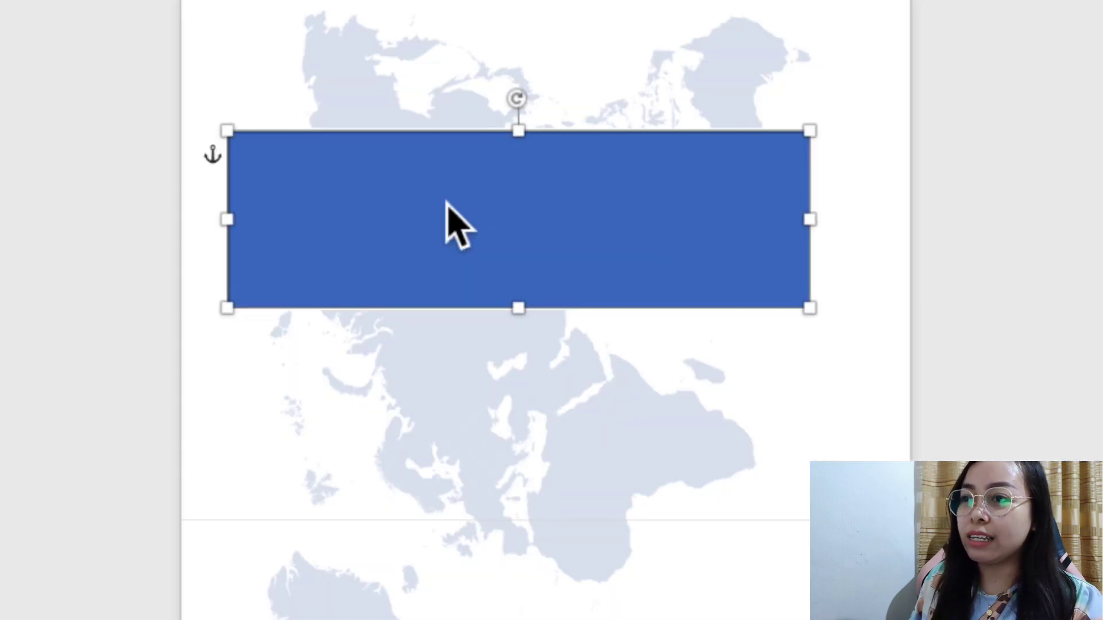
right_click(511, 220)
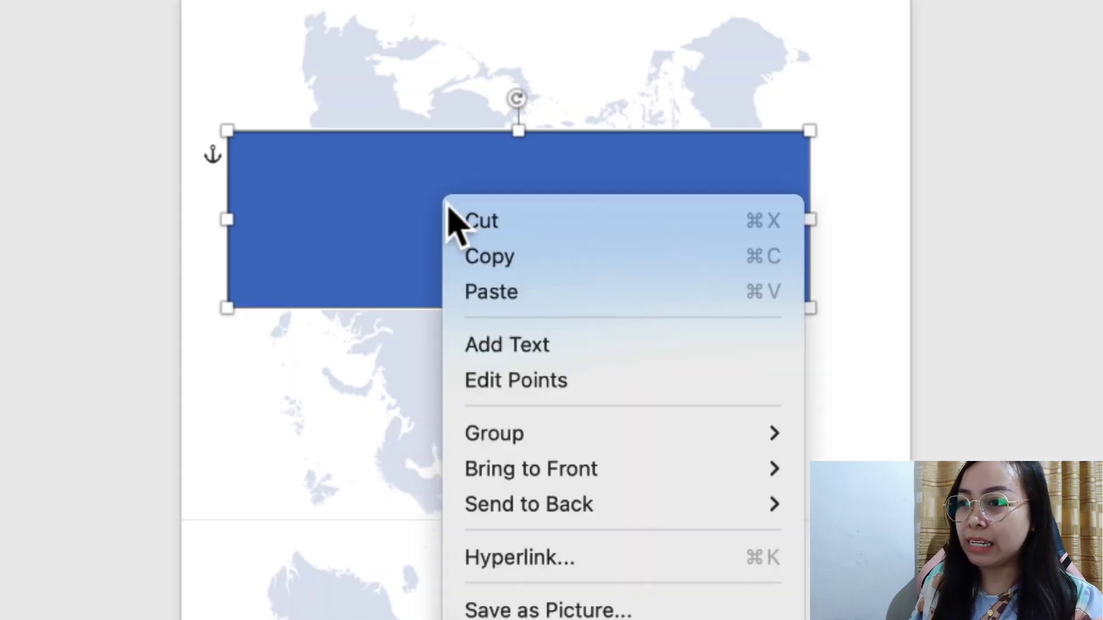
left_click(513, 353)
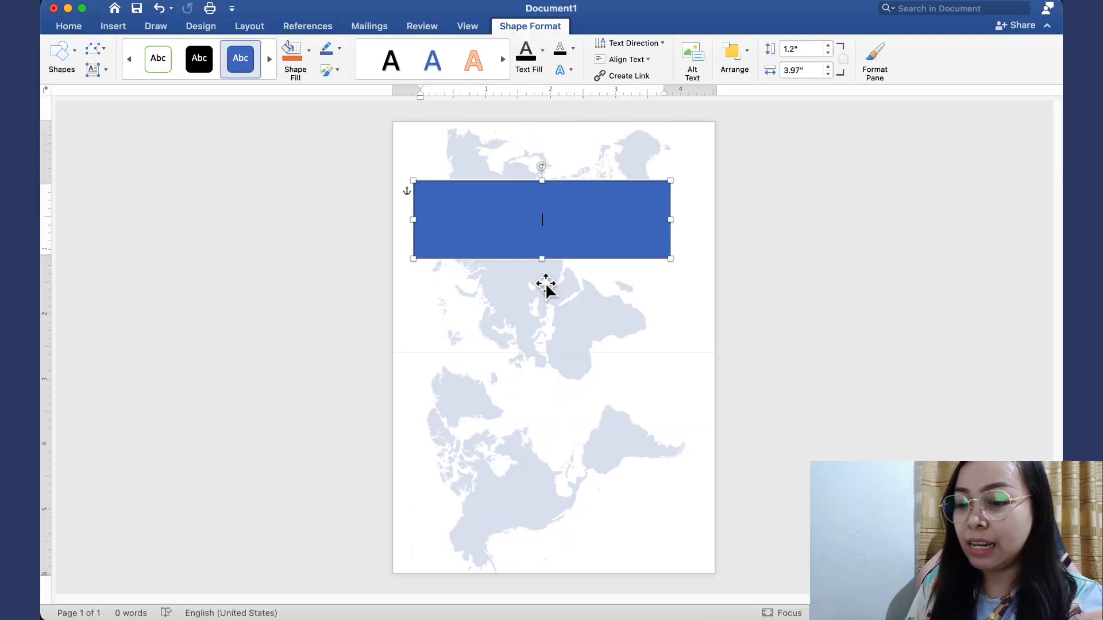
type("ATT")
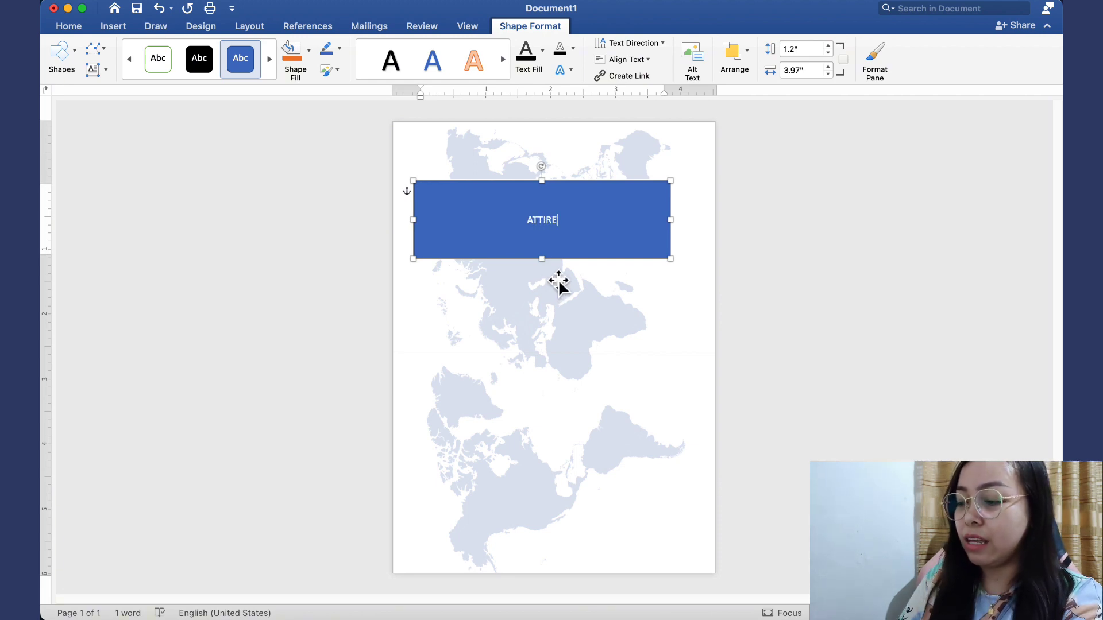
type("IRE")
key("Return")
type("Formal Attire")
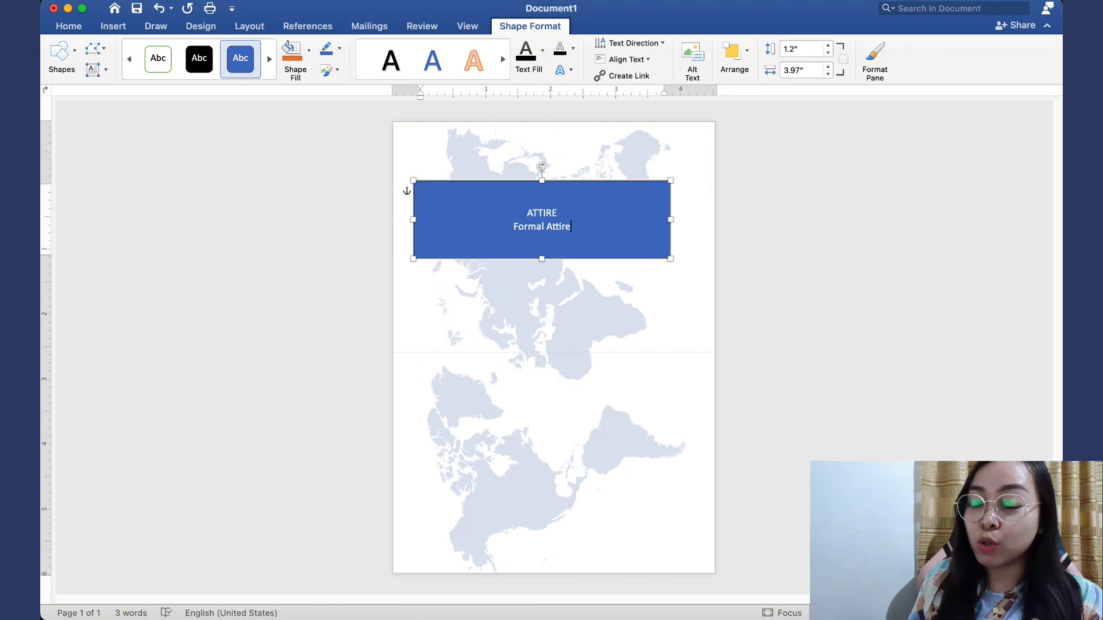
Remove the box's blue fill so the map shows through
left_click_drag(580, 248, 521, 218)
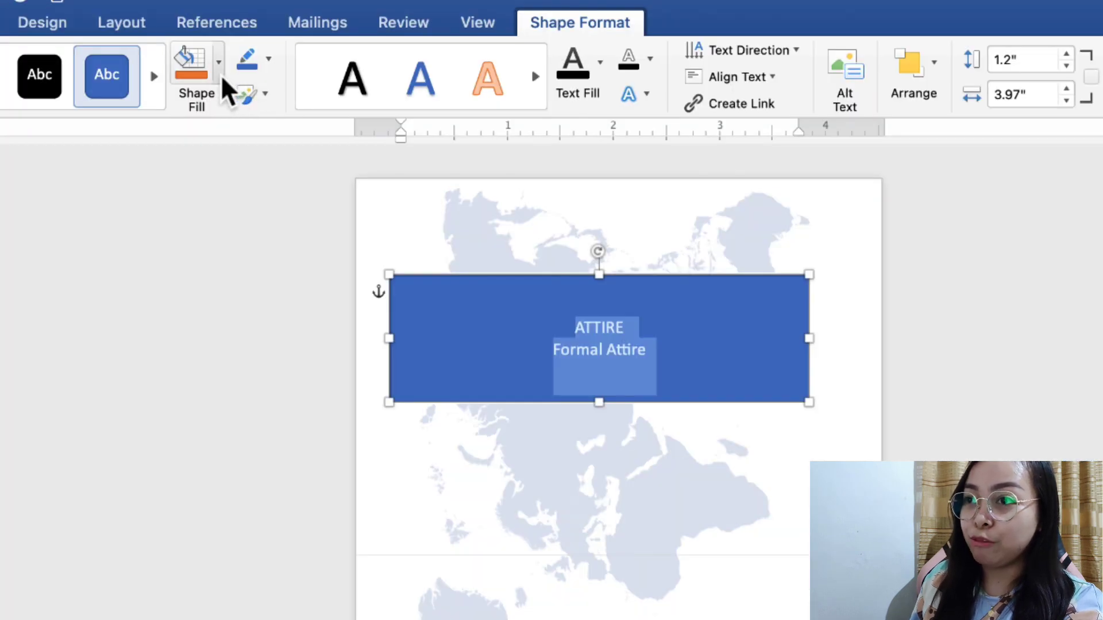
left_click(221, 75)
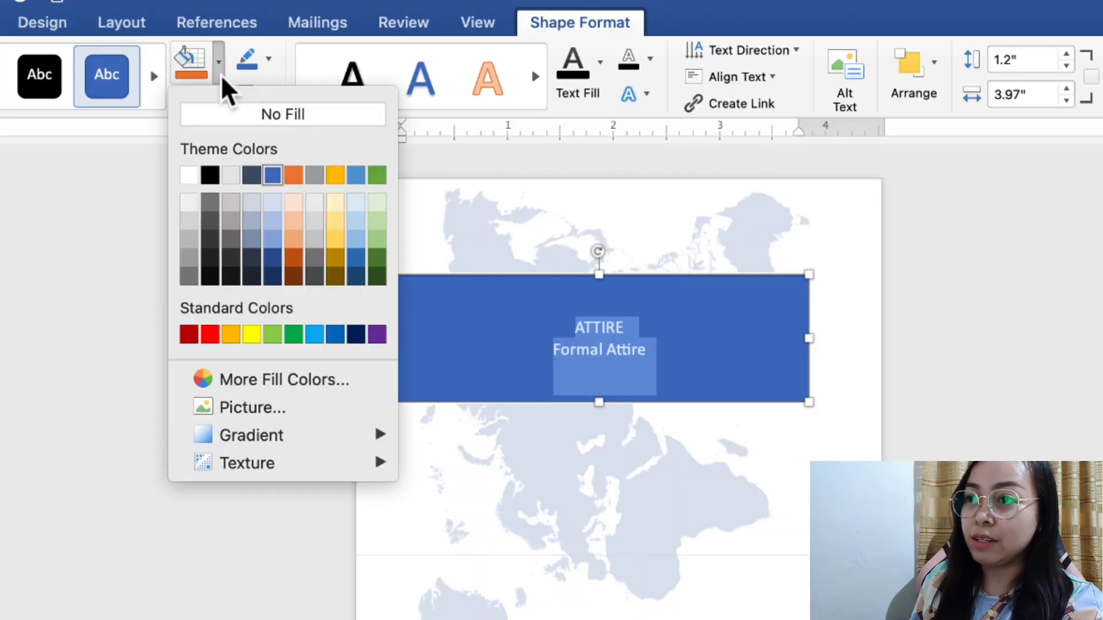
left_click(228, 116)
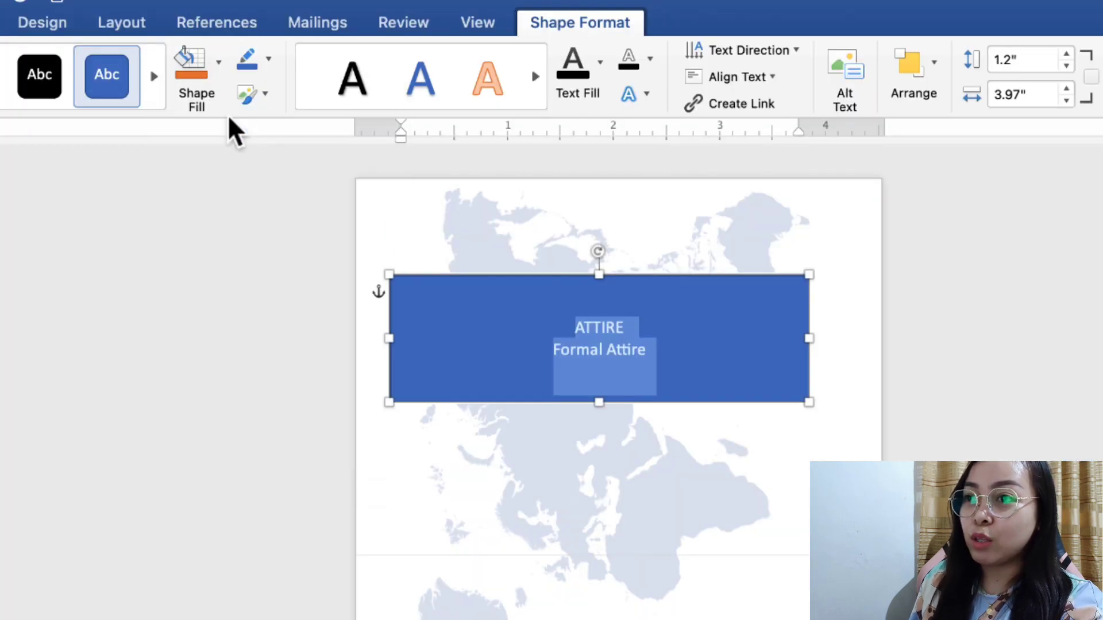
Set the box to No Outline and make the ATTIRE and Formal Attire text black
left_click(273, 65)
left_click(285, 103)
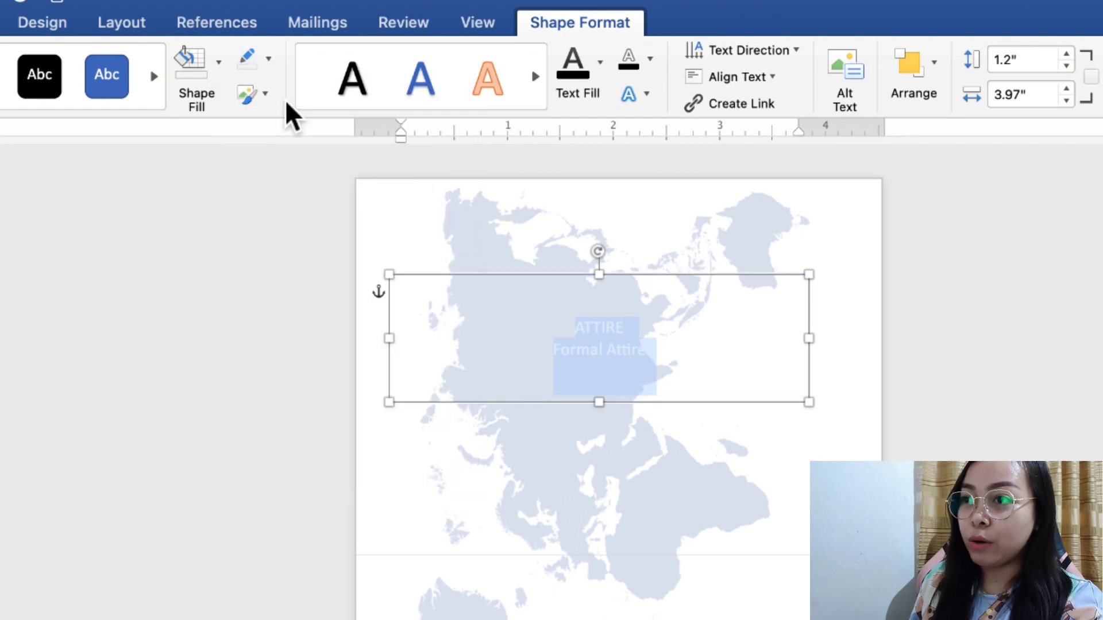
left_click(599, 62)
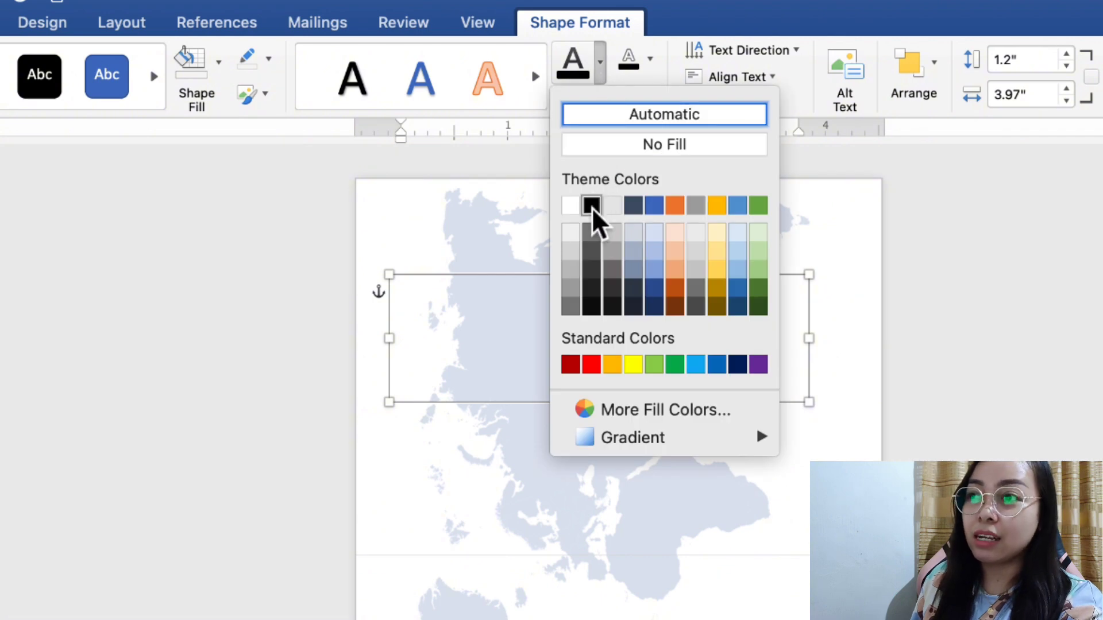
left_click(591, 205)
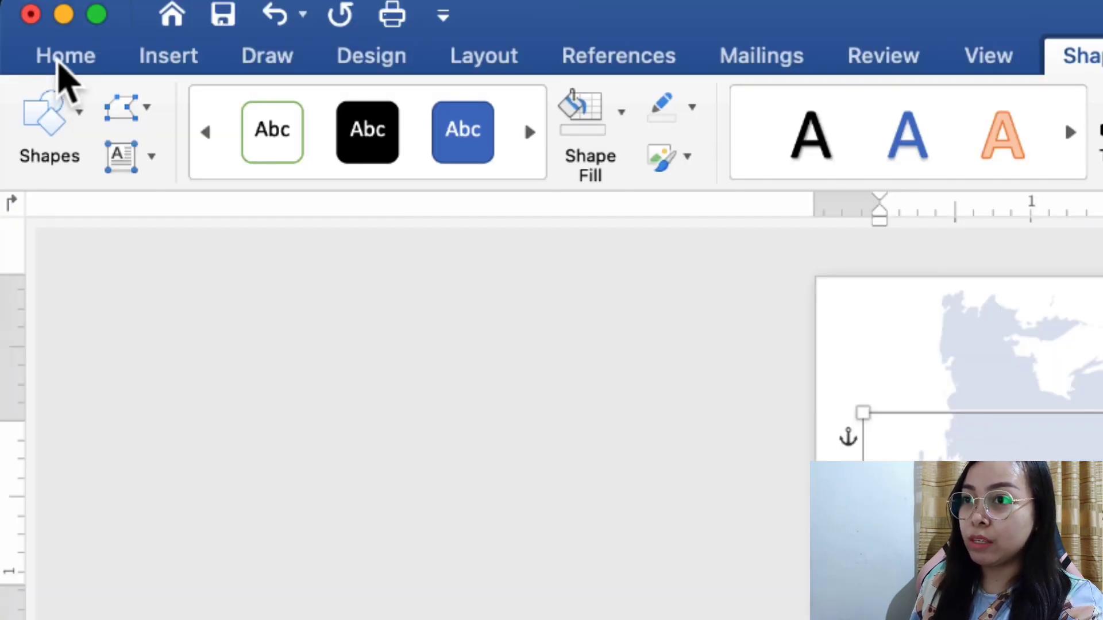
Set the box text to Times New Roman and make ATTIRE bold at size 15
left_click(58, 62)
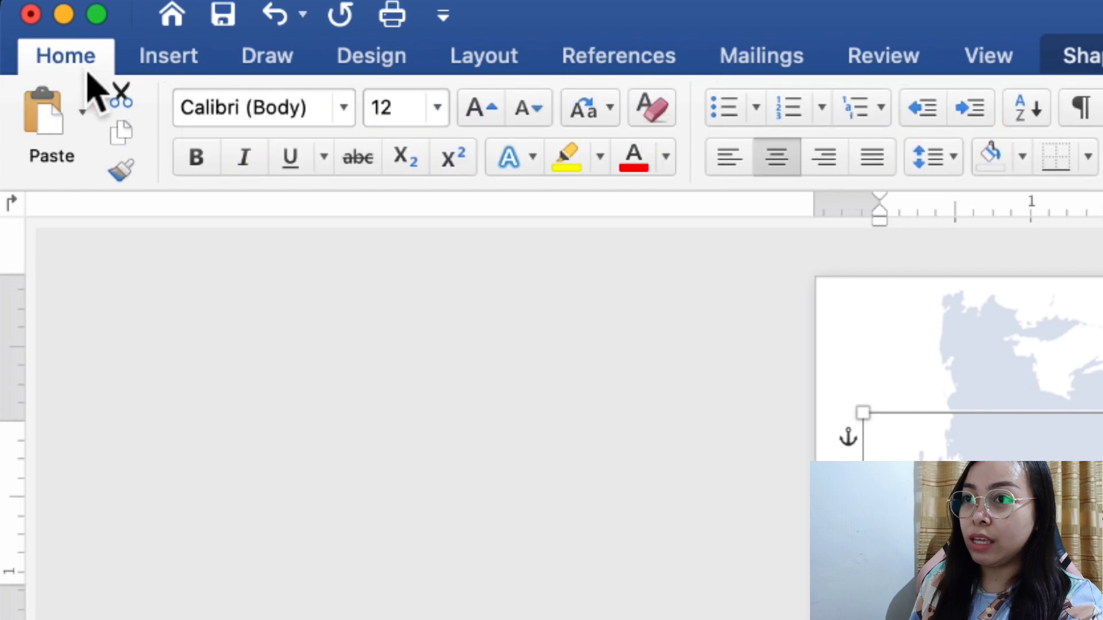
left_click(345, 112)
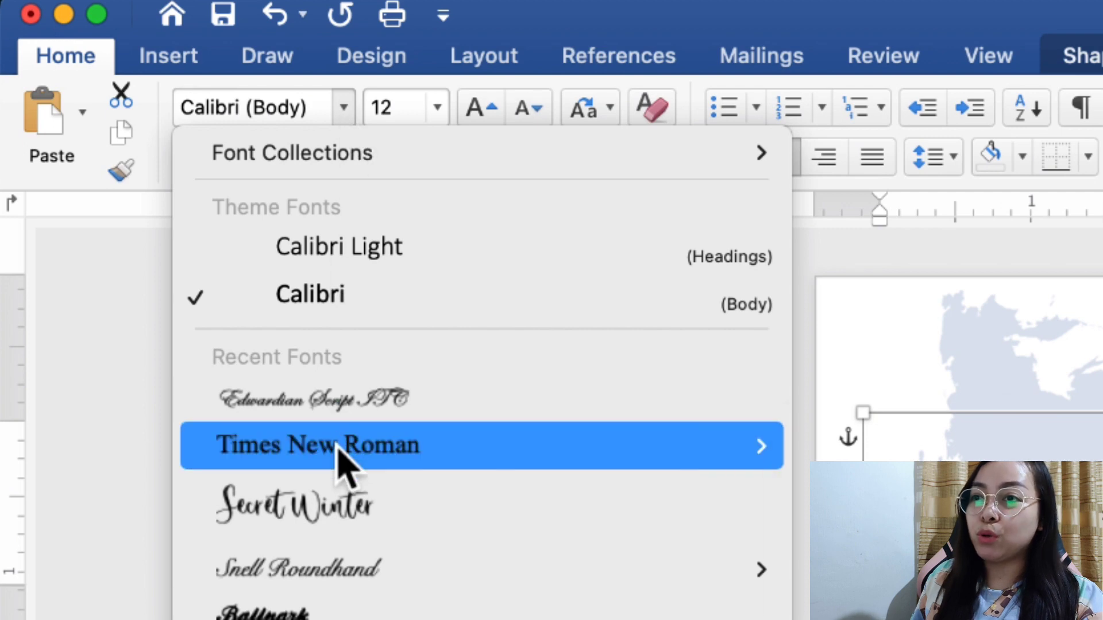
left_click(337, 449)
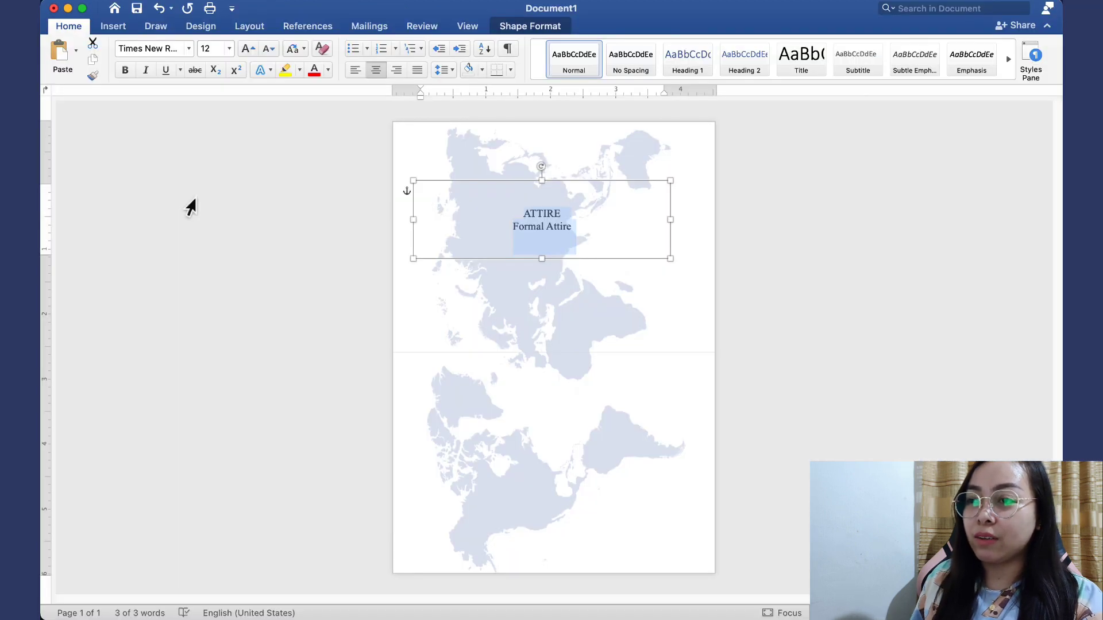
left_click_drag(565, 214, 525, 219)
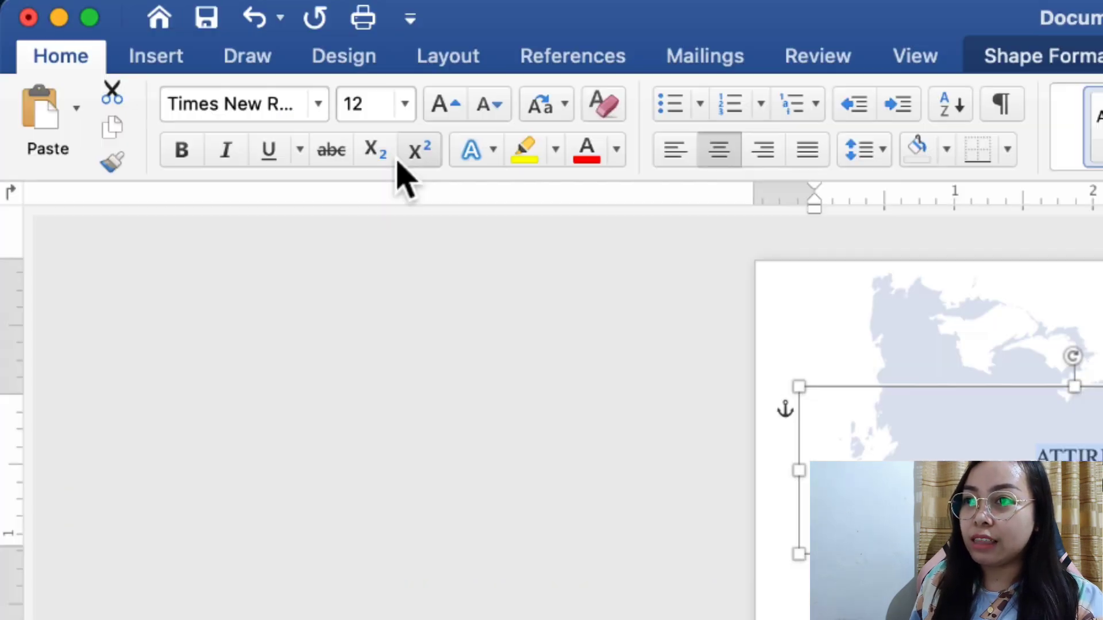
left_click_drag(372, 108, 340, 110)
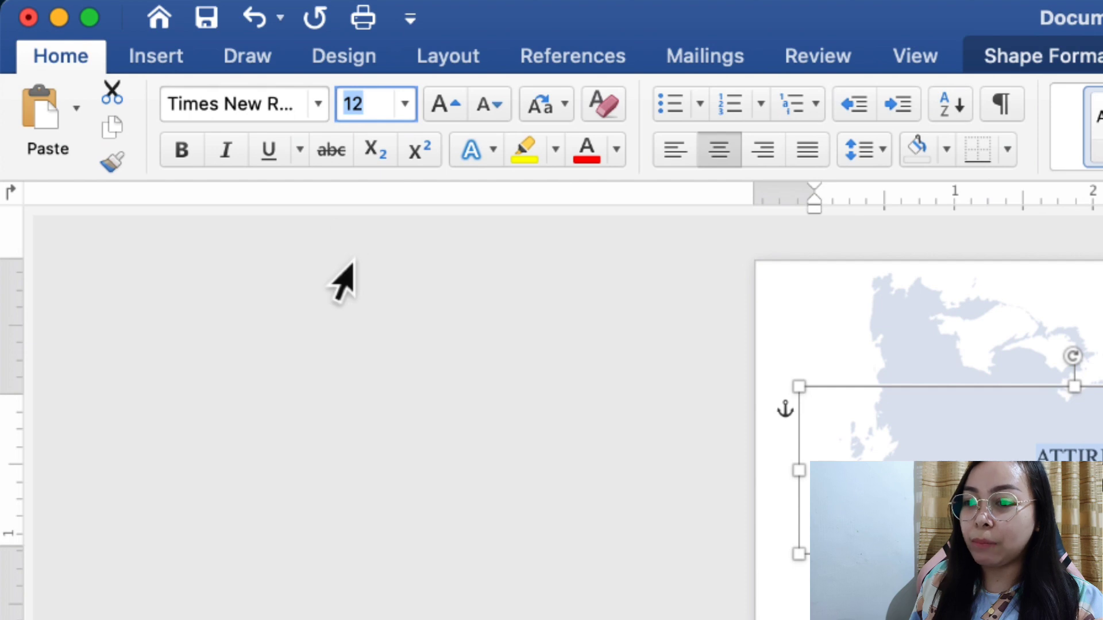
type("15")
key("Return")
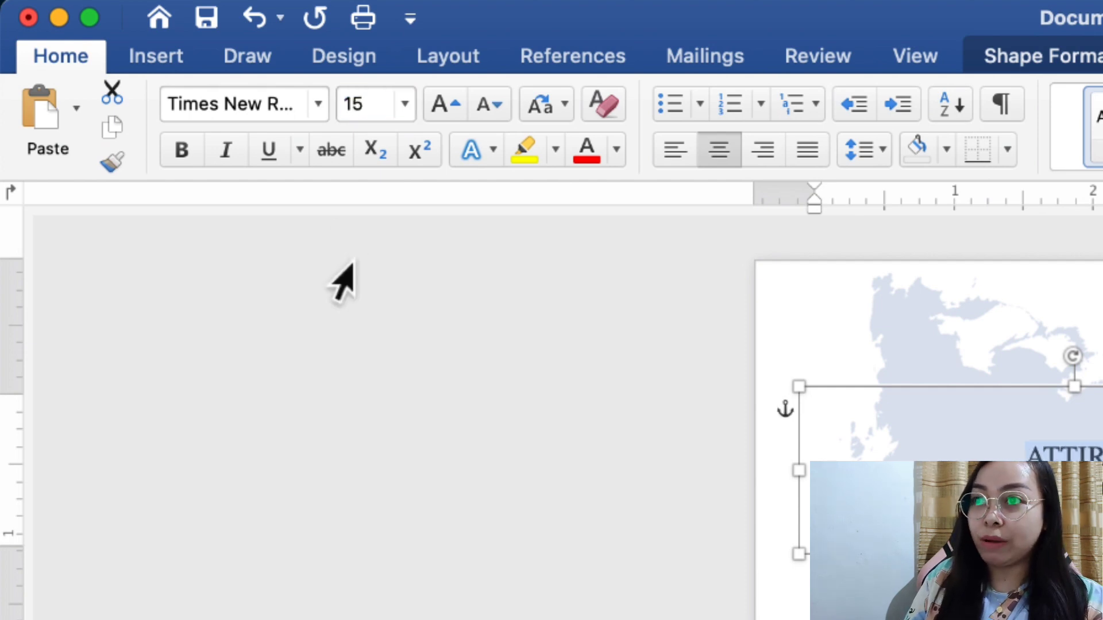
left_click(188, 166)
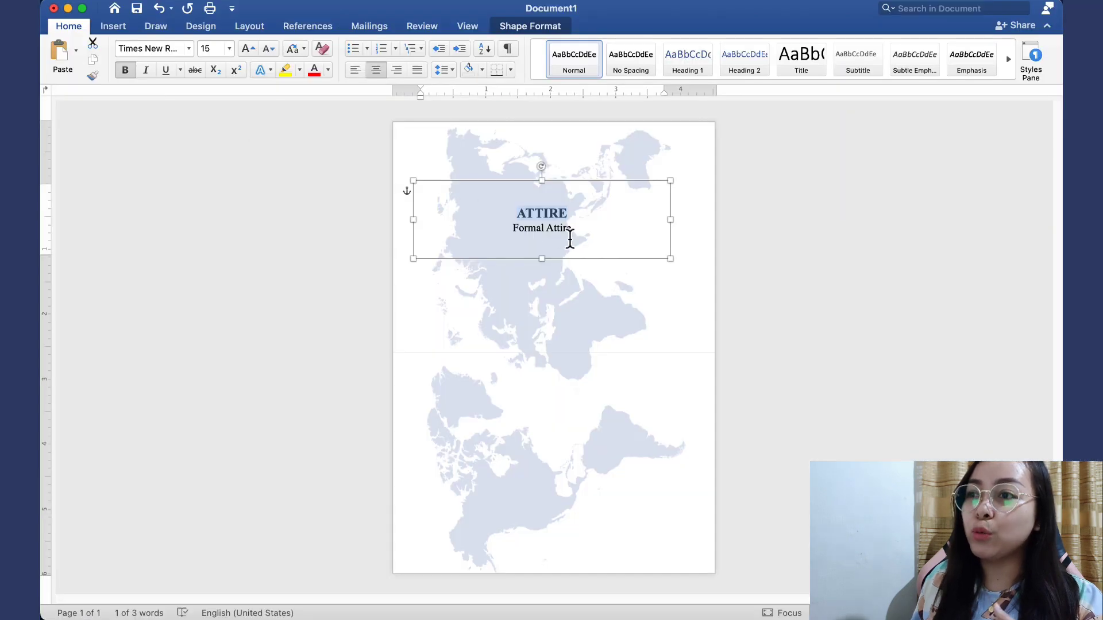
left_click(574, 237)
Reduce the Formal Attire line to size 9
left_click_drag(545, 235, 519, 234)
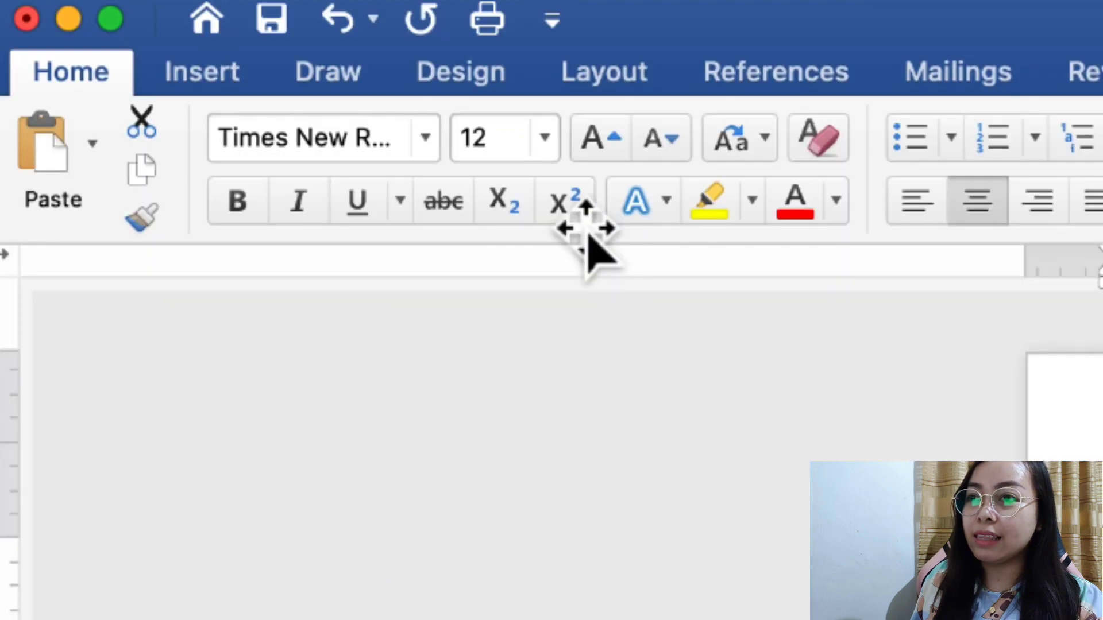
left_click(515, 154)
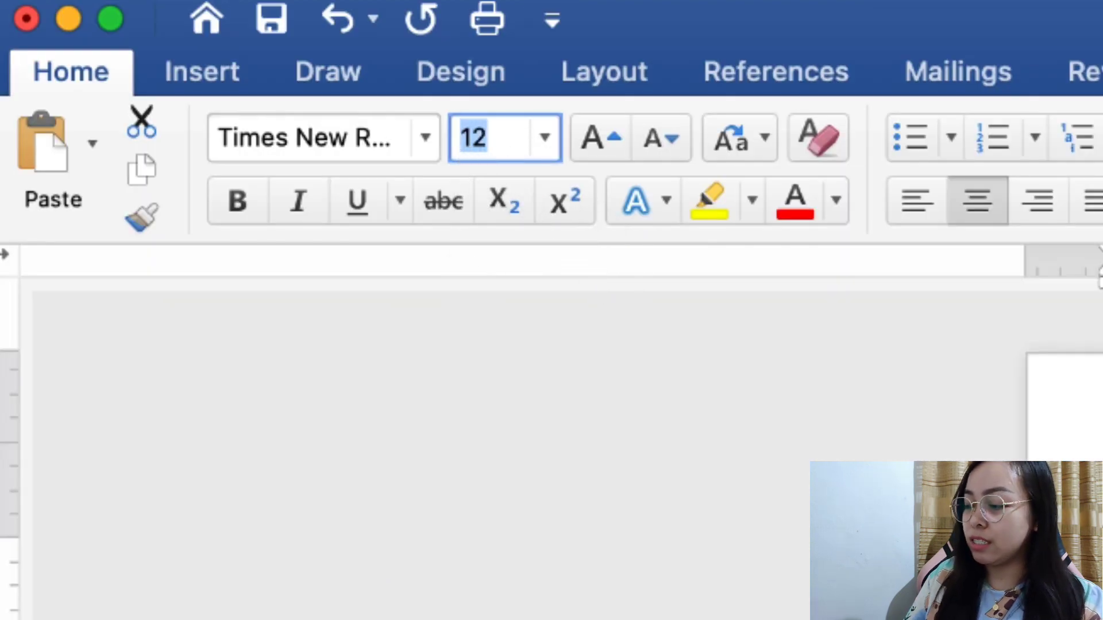
type("9")
key("Return")
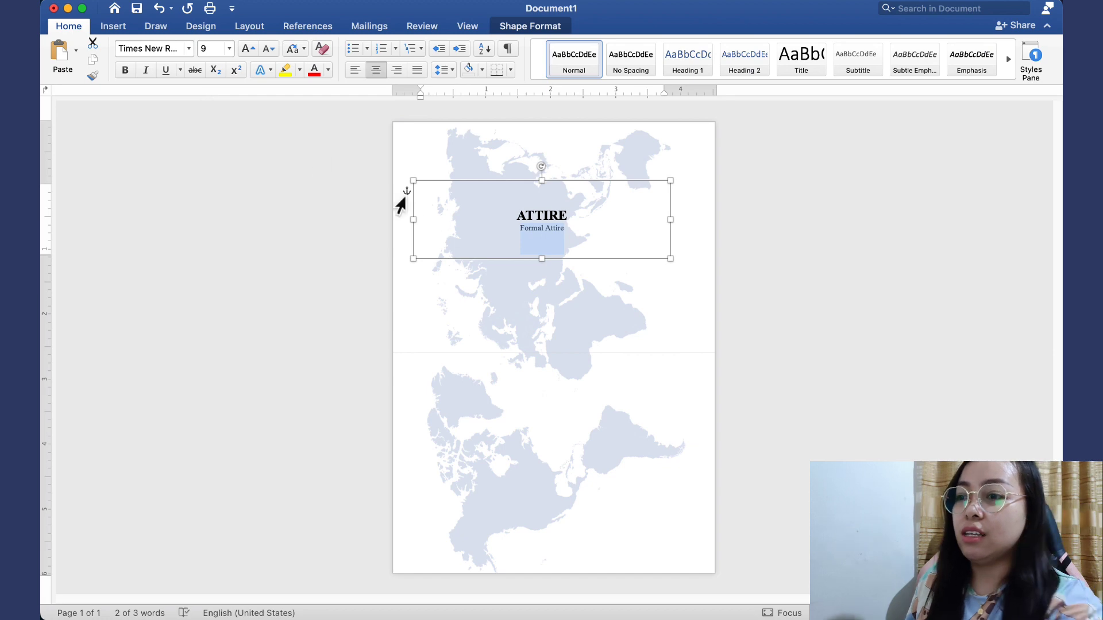
scroll(706, 301, "up", 5)
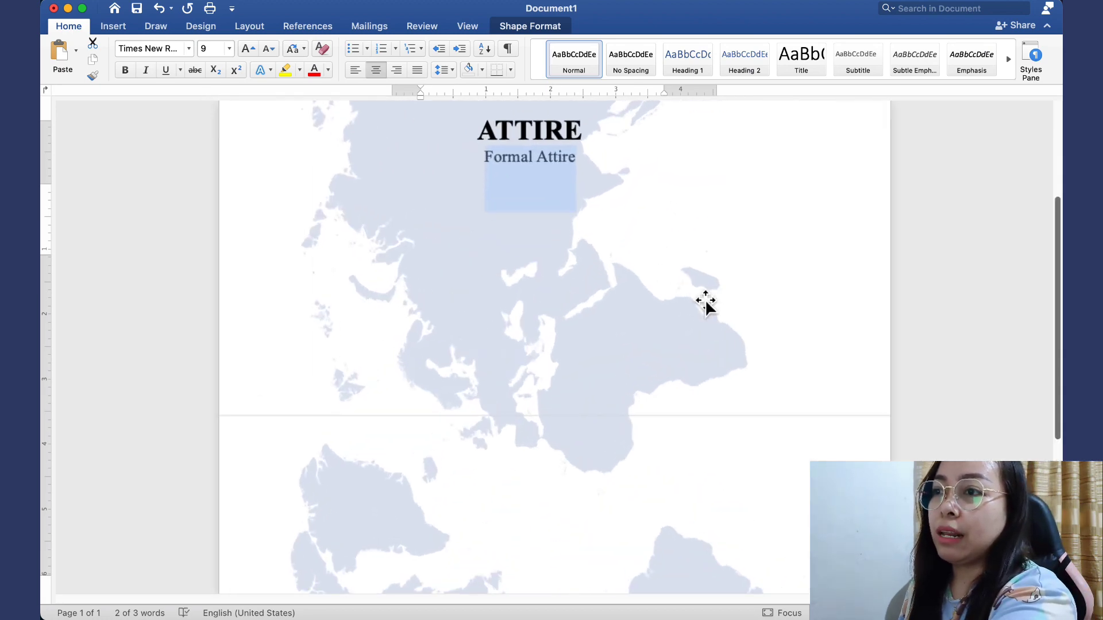
scroll(711, 305, "down", 5)
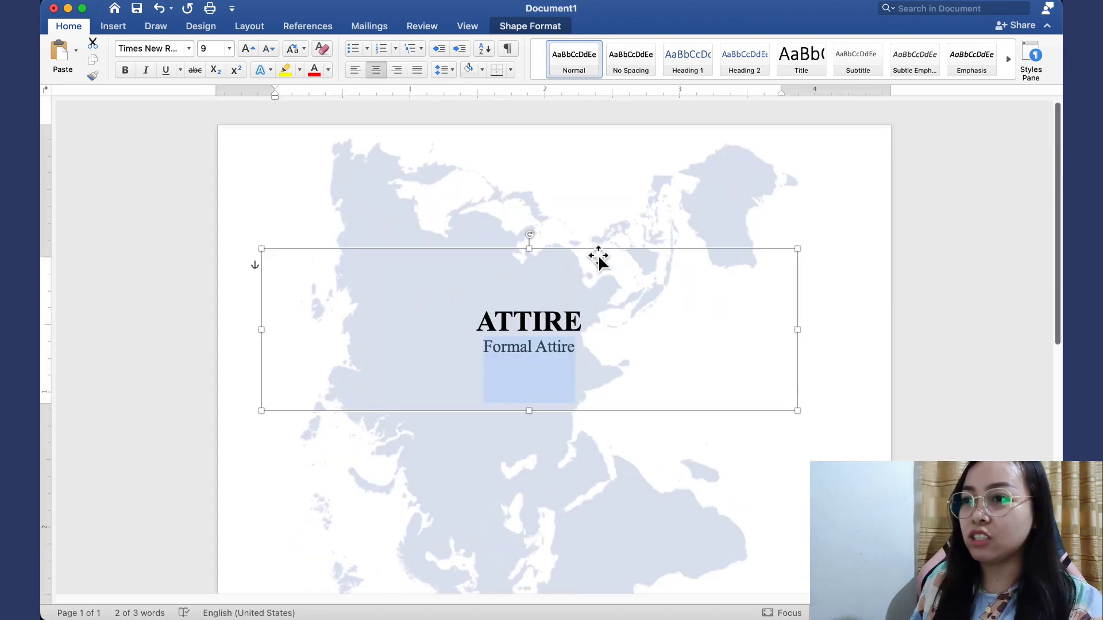
Shorten the ATTIRE text box from its top and drag it up near the page's top edge
left_click_drag(540, 259, 543, 319)
left_click_drag(544, 382, 573, 194)
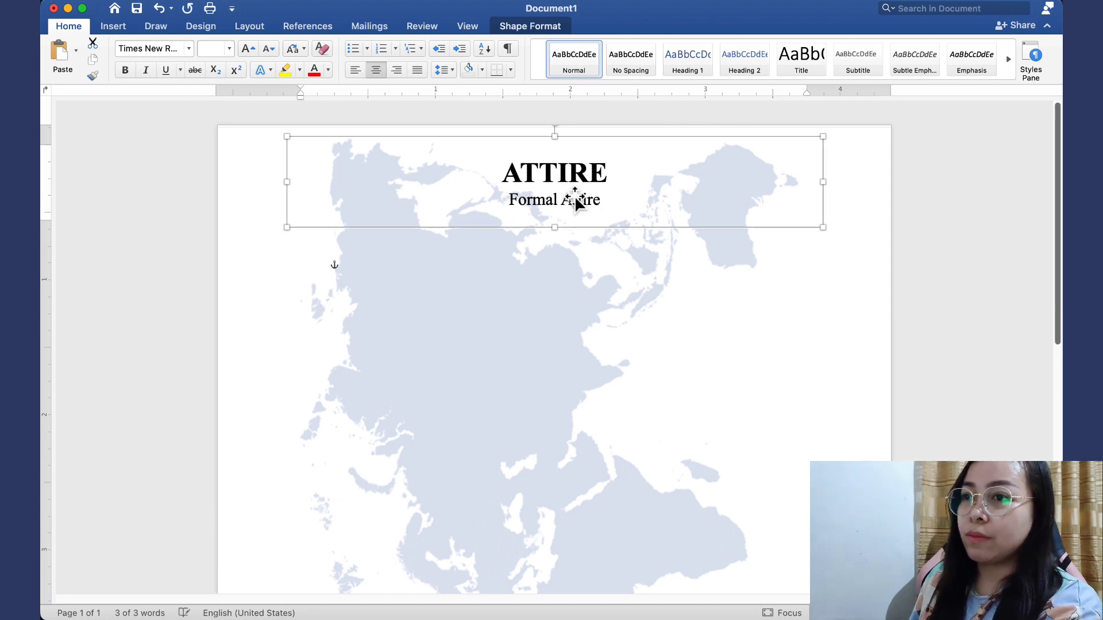
left_click(973, 267)
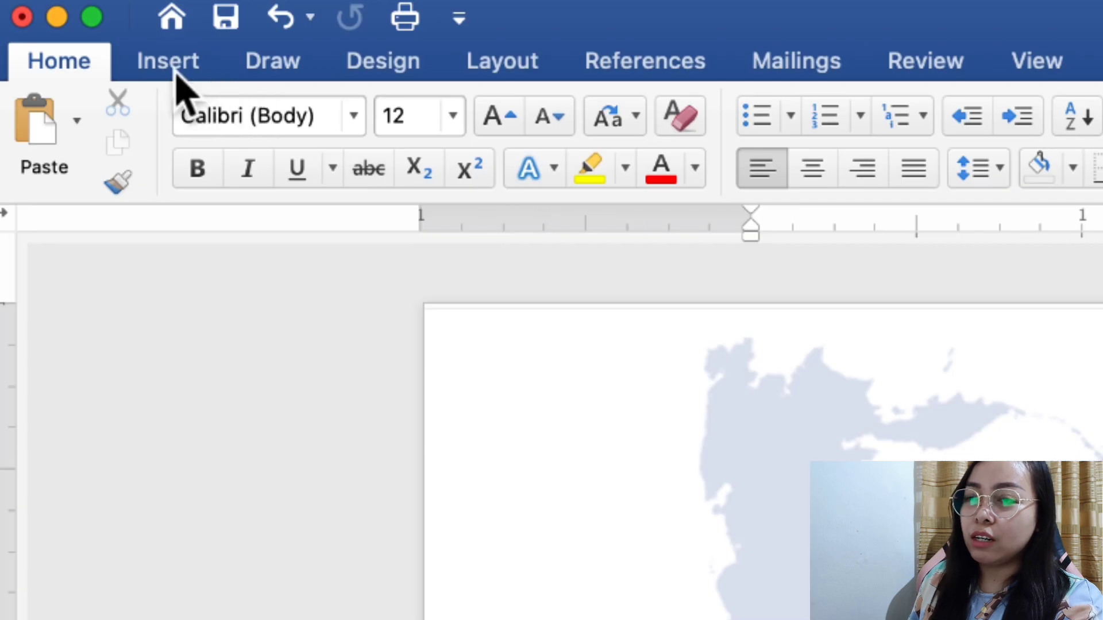
Draw an oval below the ATTIRE heading and size it to 0.22" by 0.22" to form a circle
left_click(174, 73)
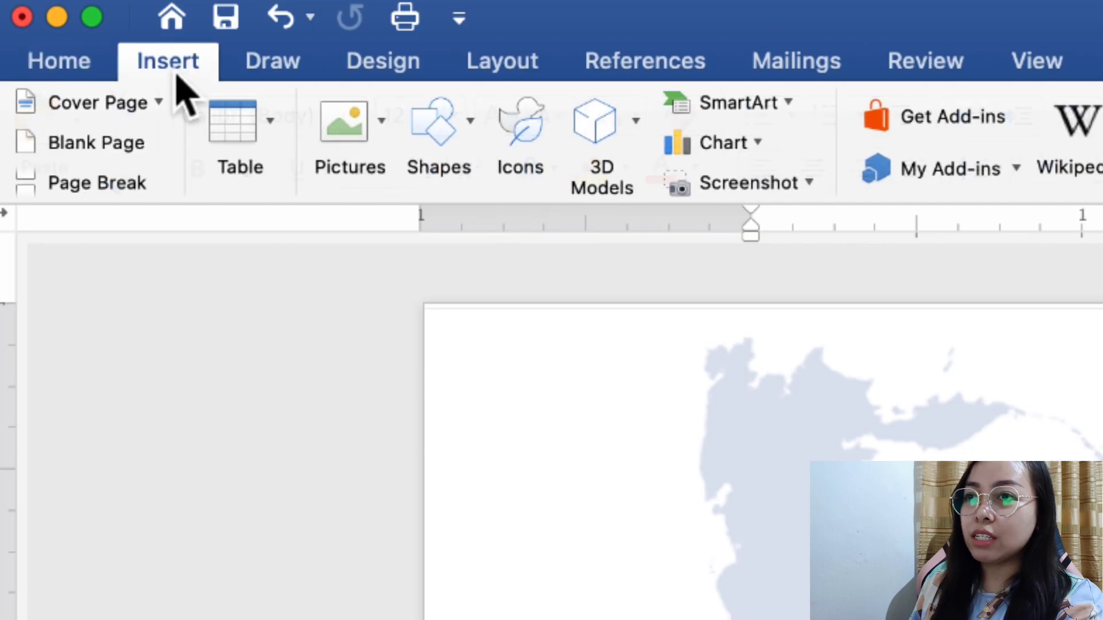
left_click(434, 123)
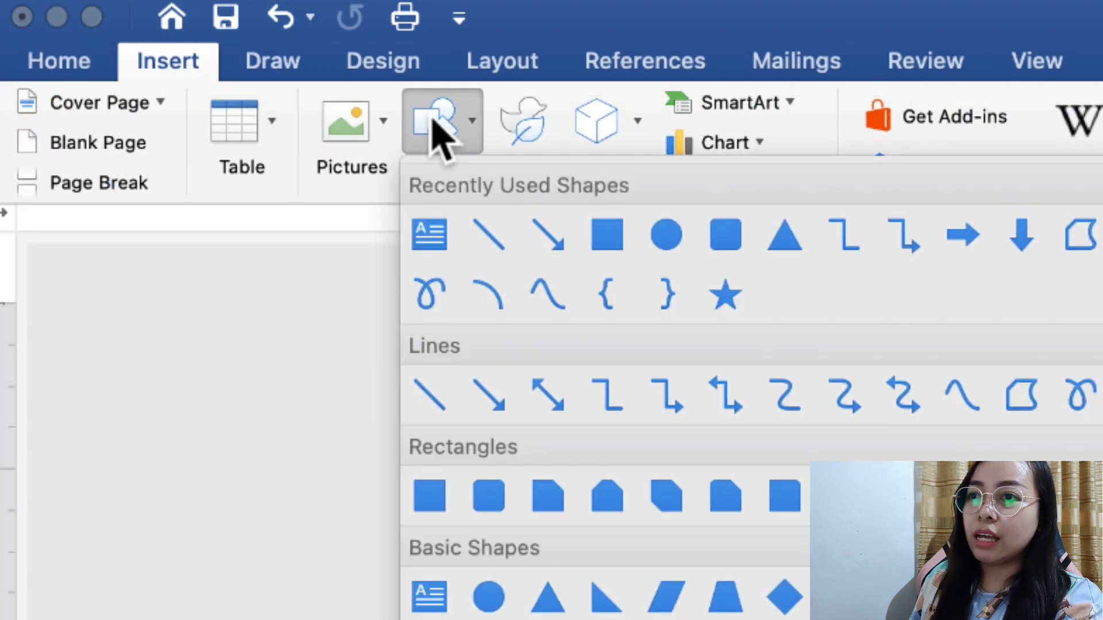
left_click(671, 244)
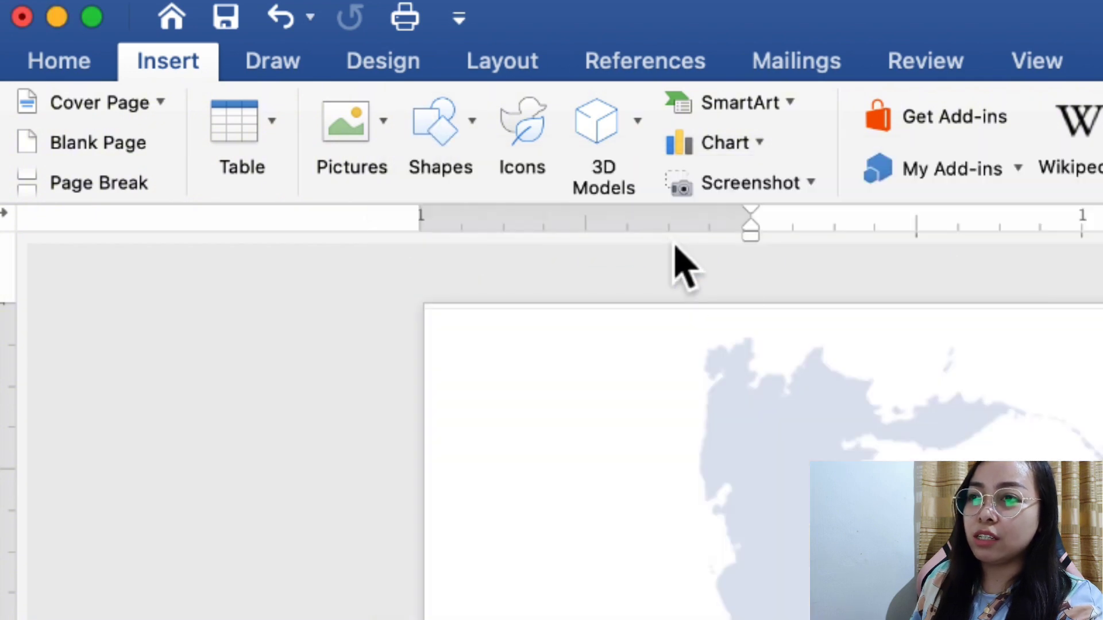
left_click_drag(395, 233, 451, 287)
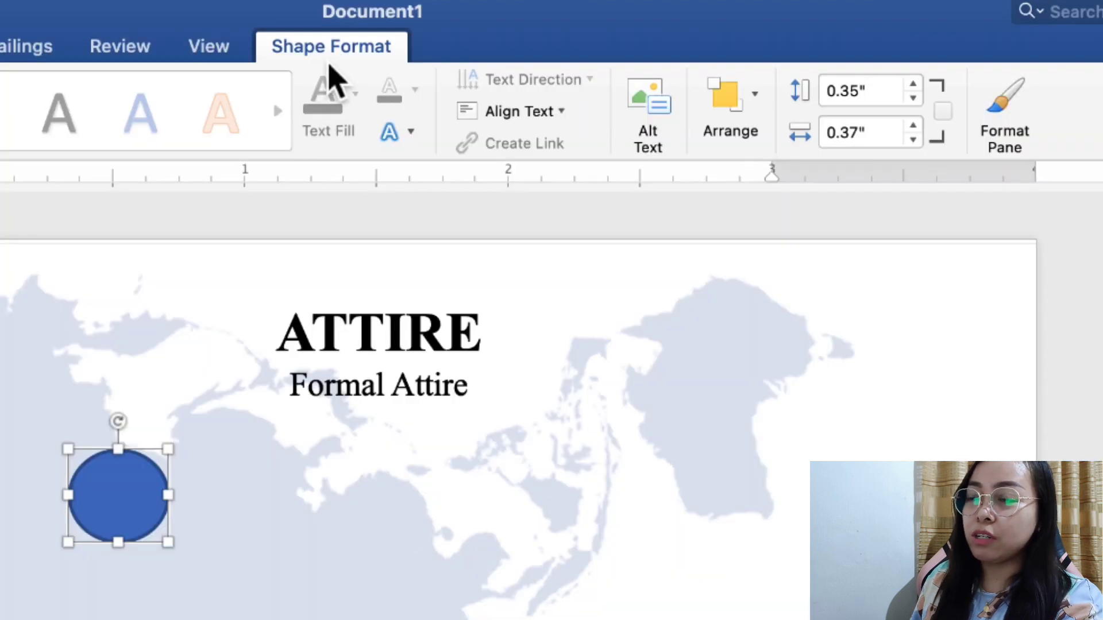
left_click_drag(880, 102, 821, 123)
type(".22")
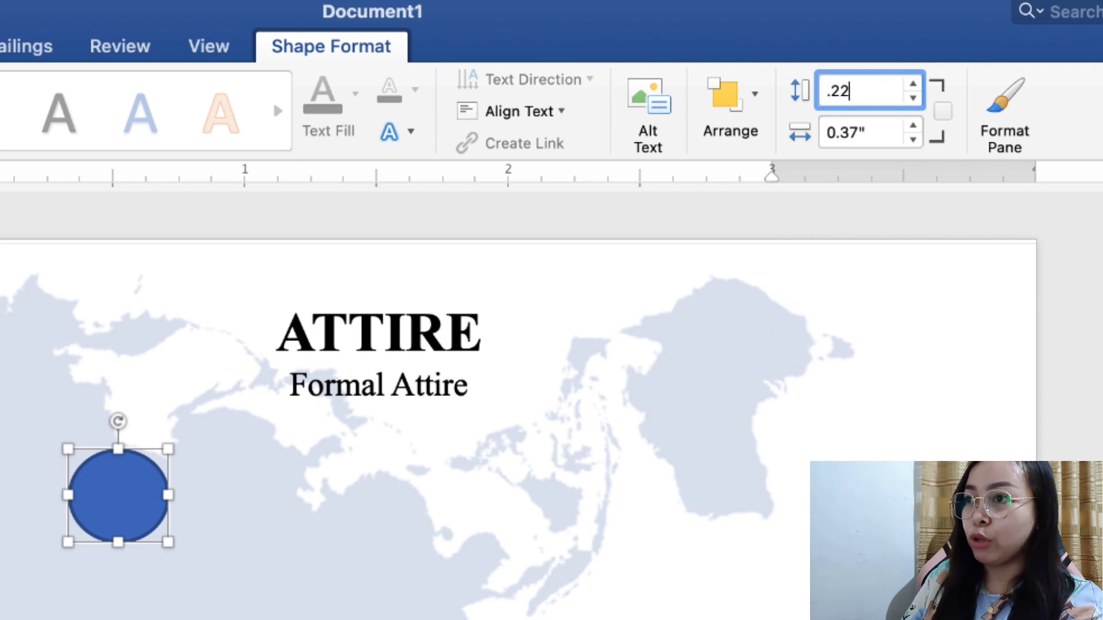
key("Return")
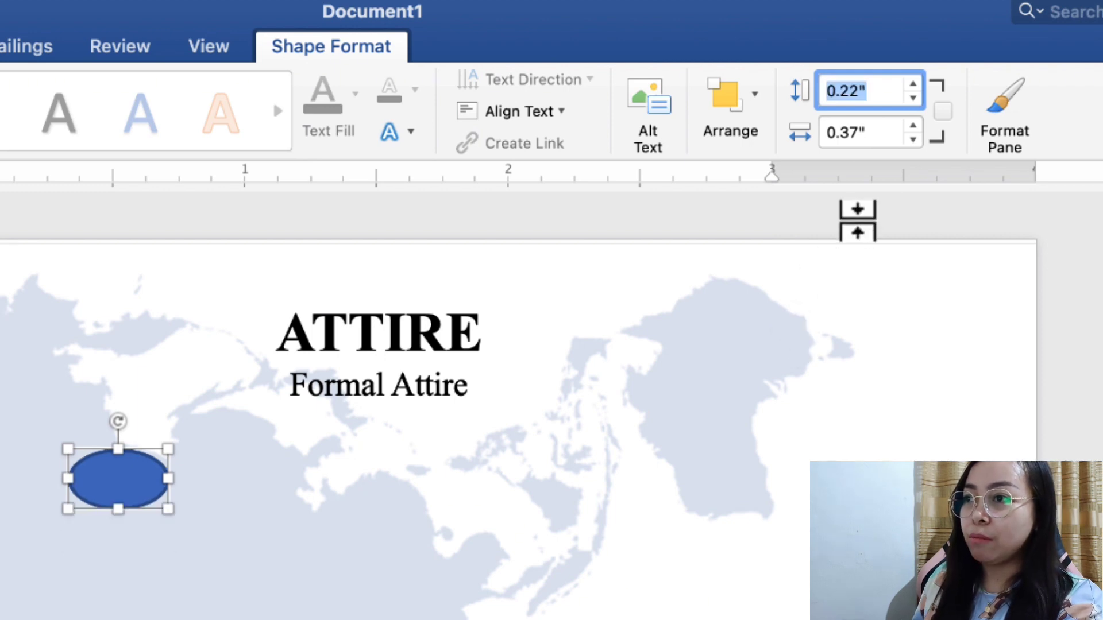
left_click_drag(879, 134, 844, 133)
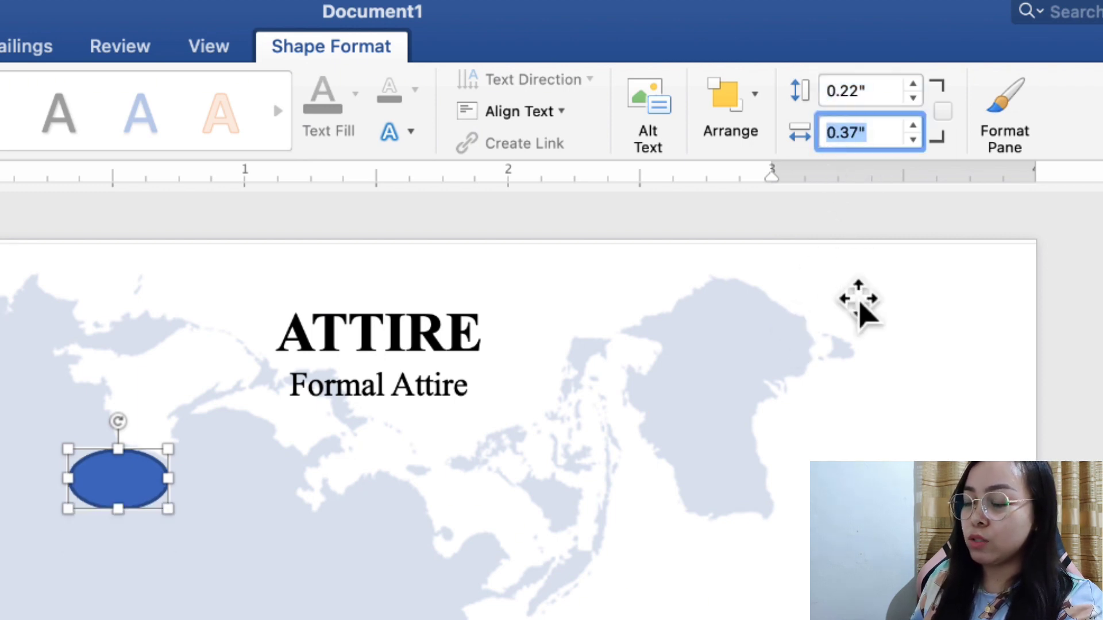
type(".22")
key("Return")
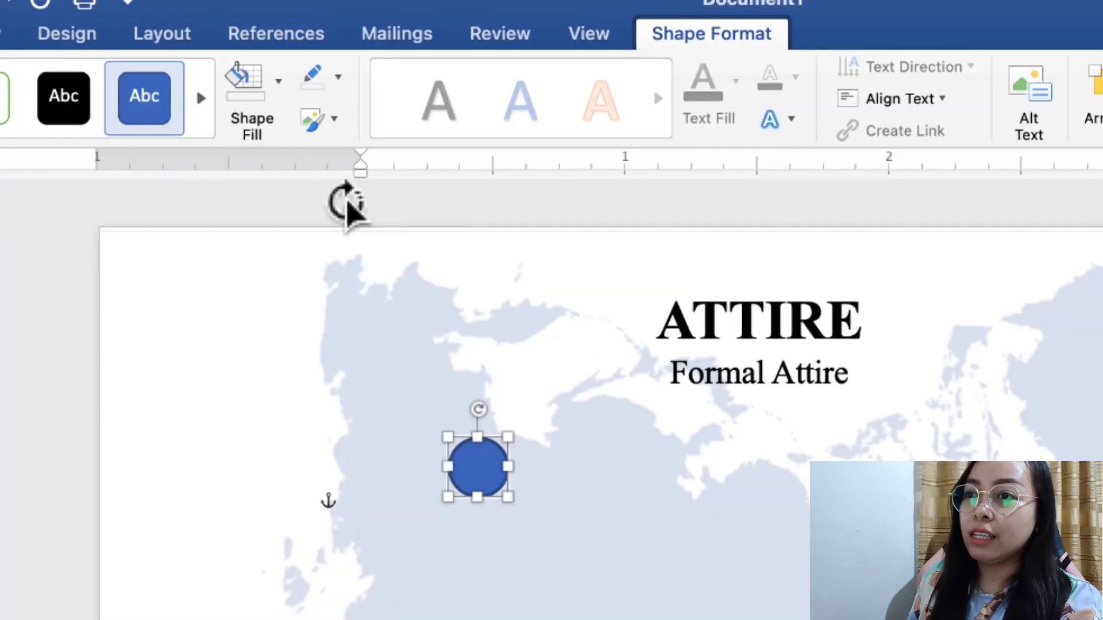
Fill the circle dark navy with no outline and move it just under Formal Attire
left_click(279, 98)
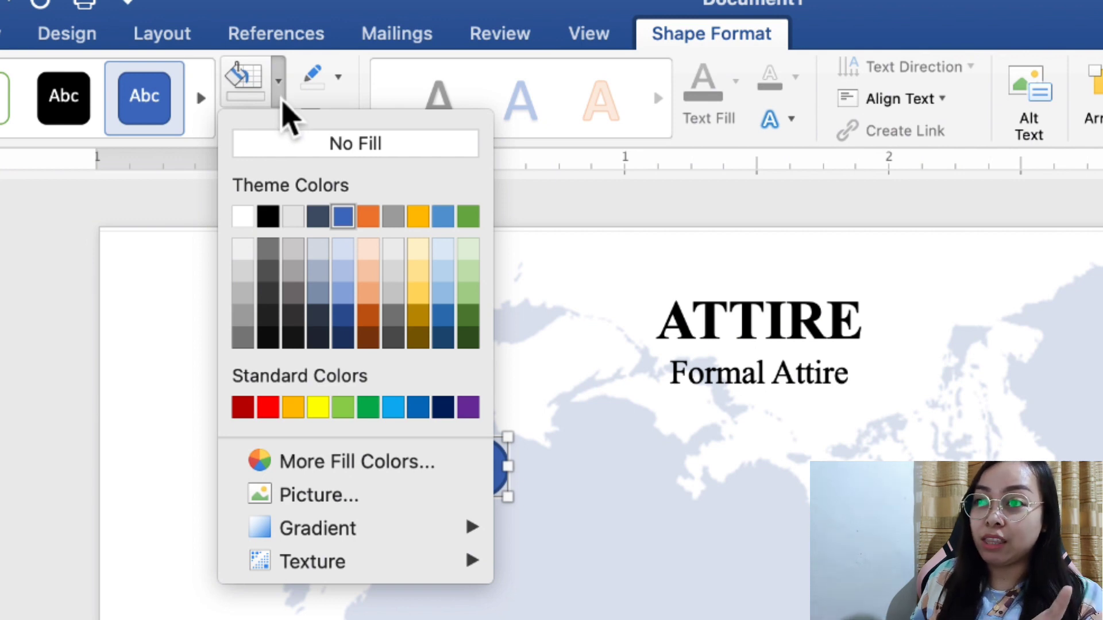
left_click(445, 410)
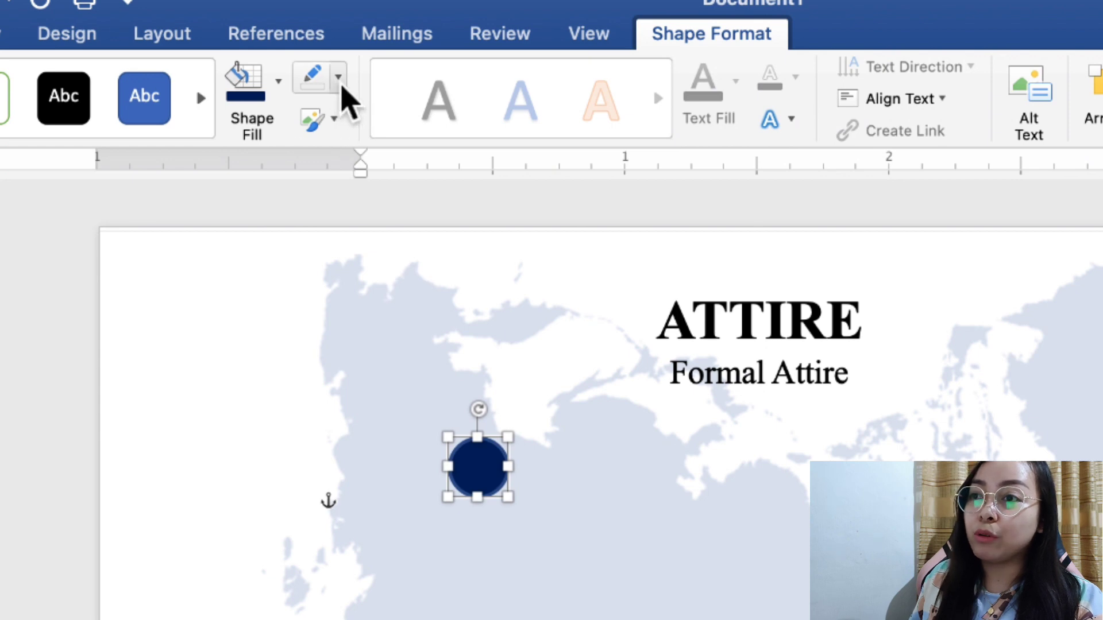
left_click(338, 85)
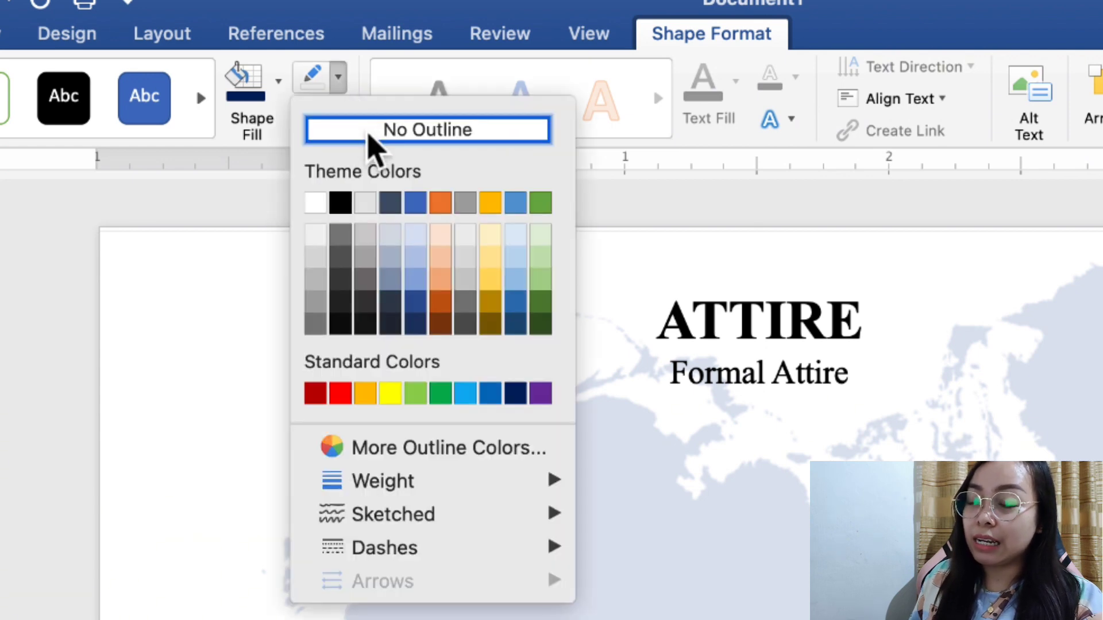
left_click(368, 136)
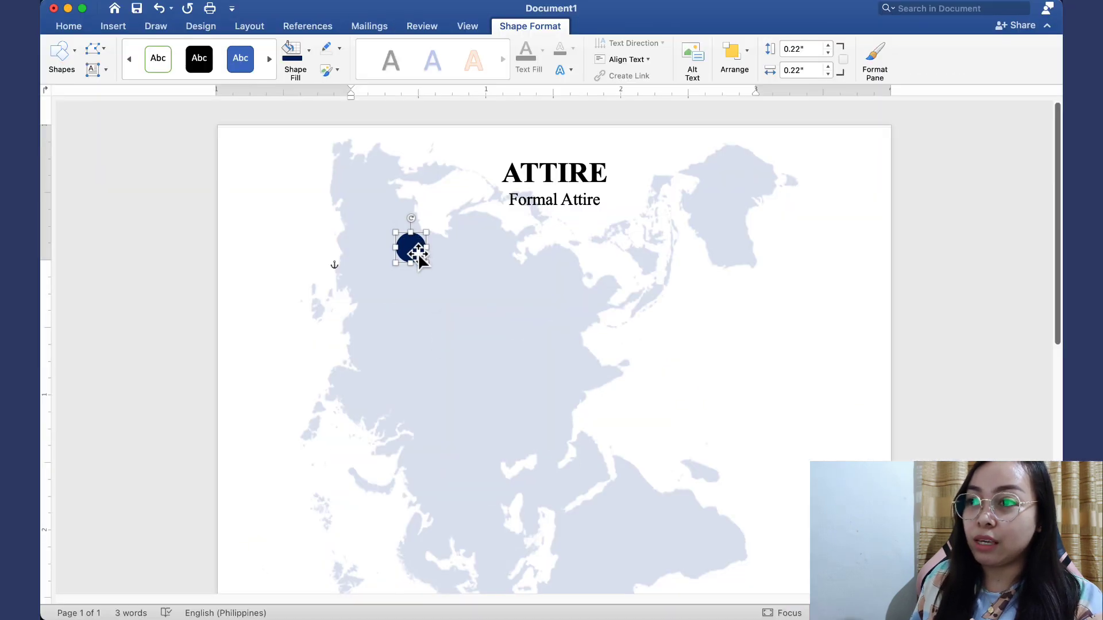
left_click_drag(422, 253, 639, 244)
Drag the fifth navy circle to the end of the row so the circles sit evenly spaced
left_click_drag(572, 239, 451, 234)
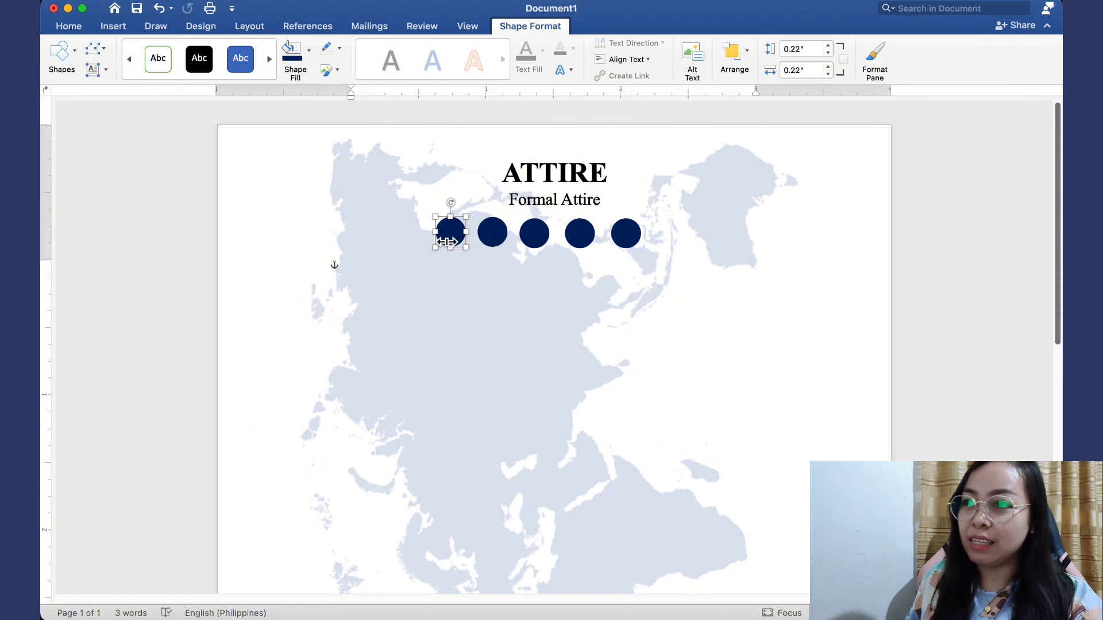
left_click(497, 237)
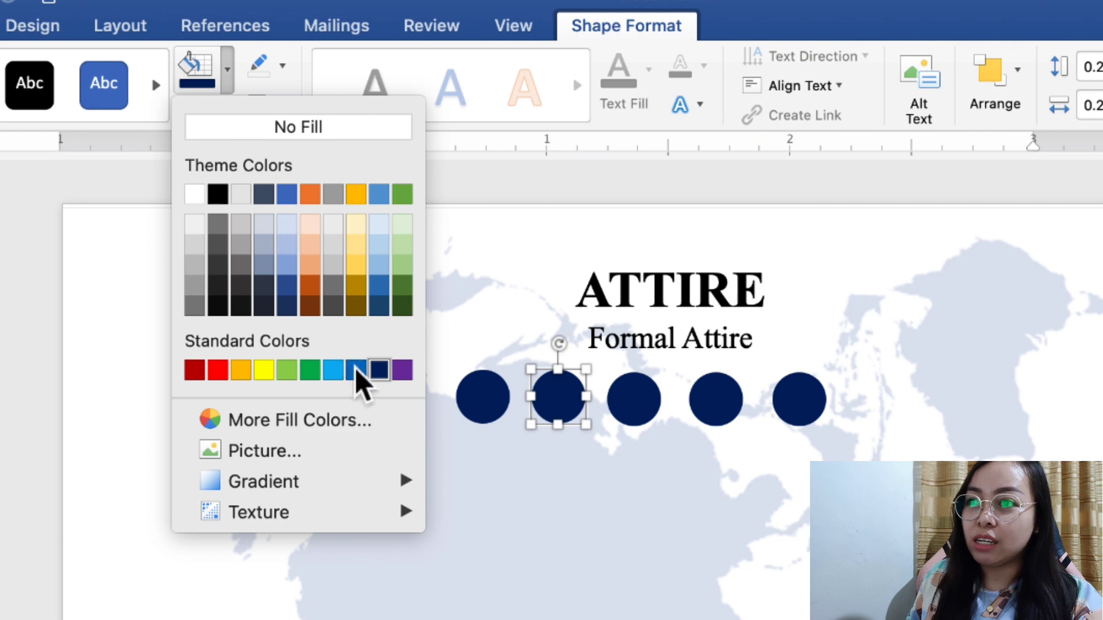
Fill the second circle blue, the third light blue and the fourth grey
left_click(361, 371)
left_click(533, 240)
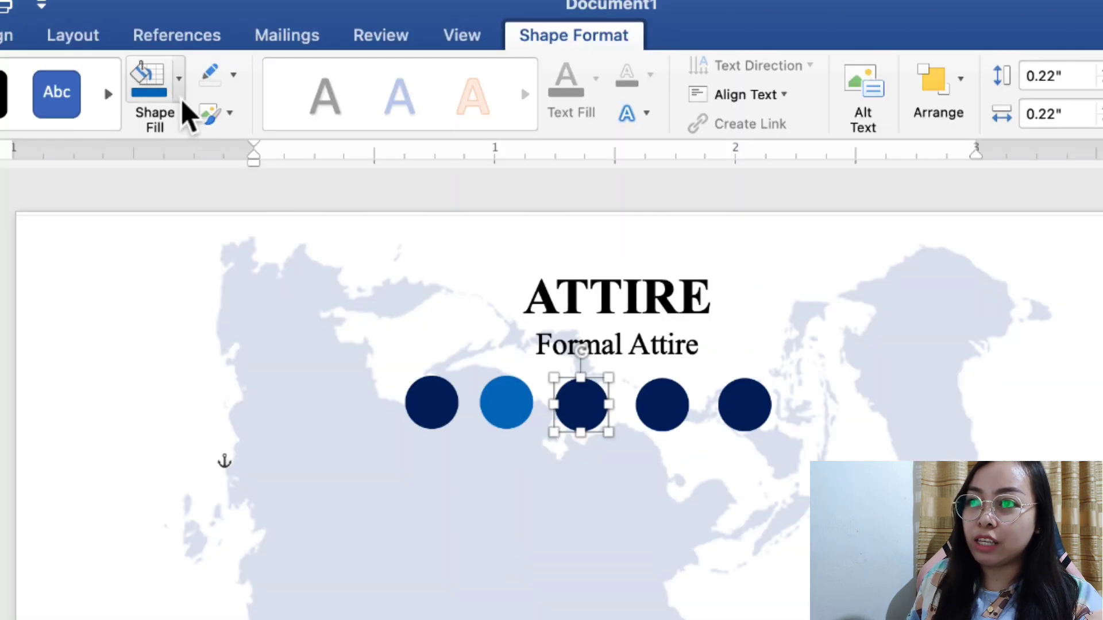
left_click(179, 97)
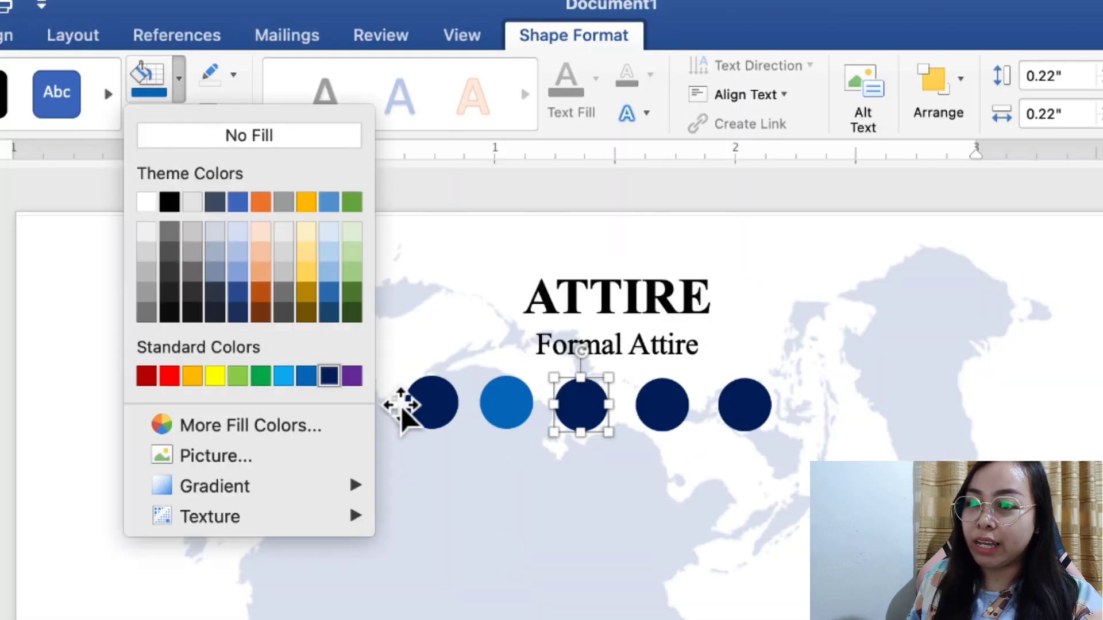
left_click(287, 377)
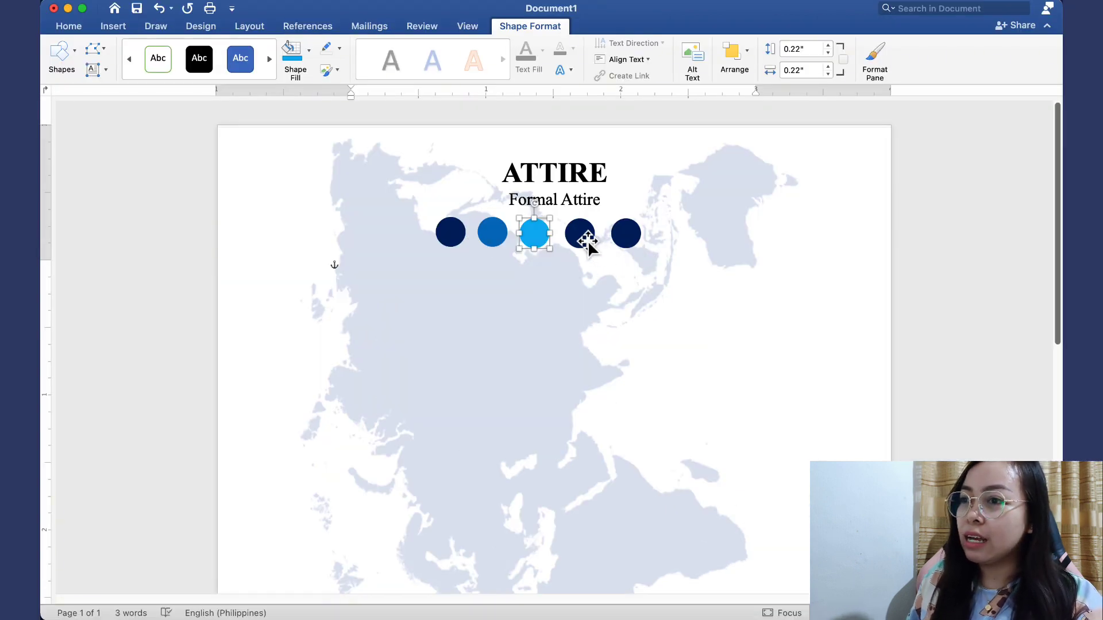
left_click(588, 240)
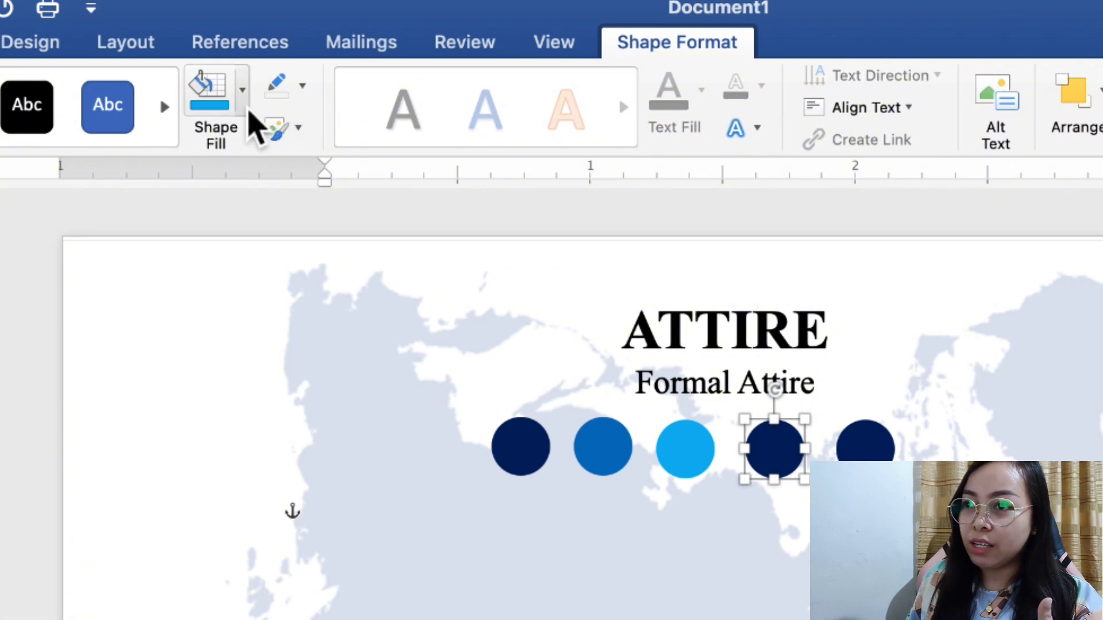
left_click(244, 107)
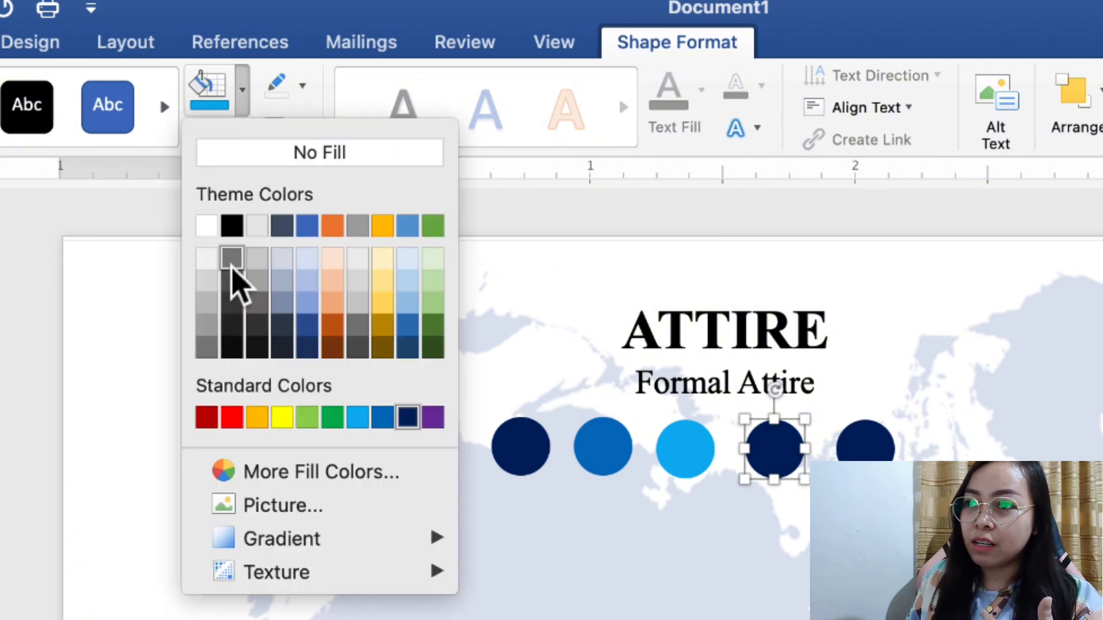
left_click(206, 347)
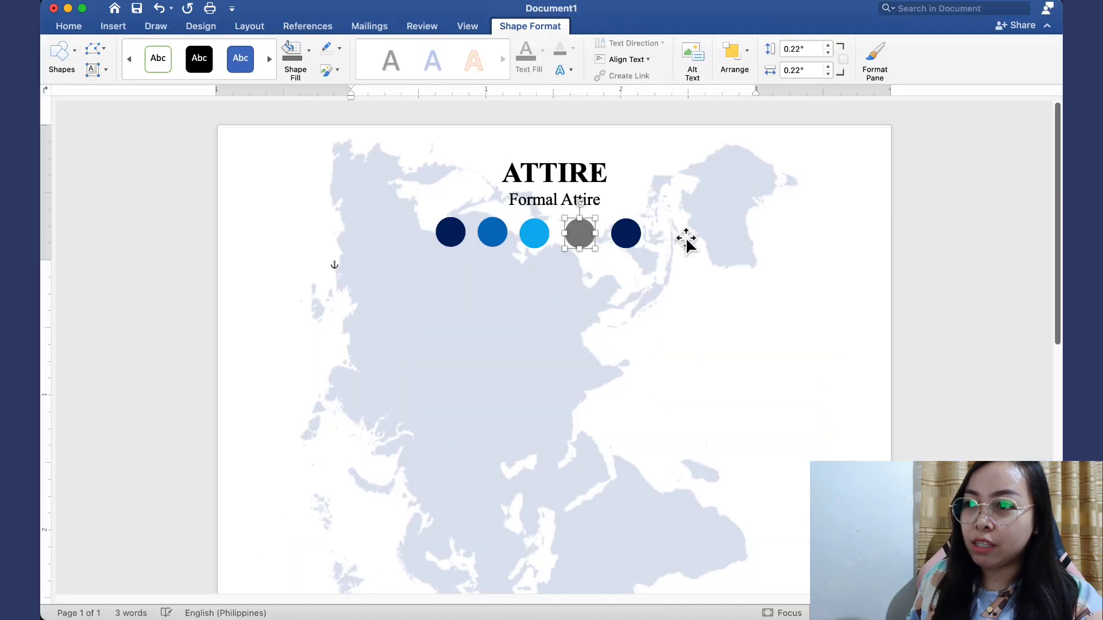
Fill the fifth circle white and give it a grey outline
left_click(883, 466)
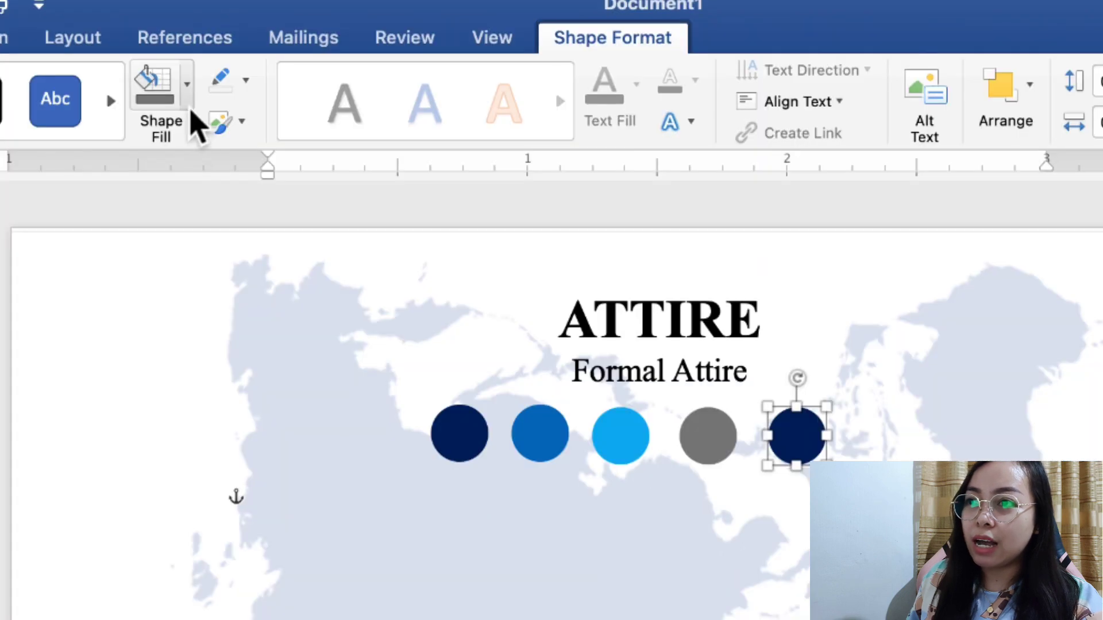
left_click(309, 60)
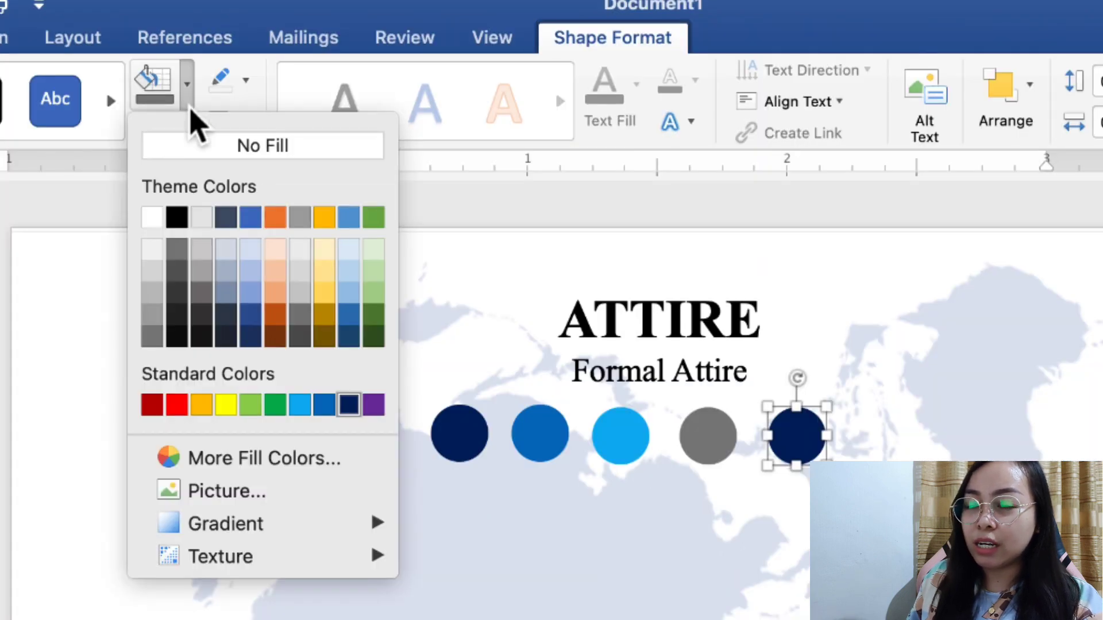
left_click(152, 223)
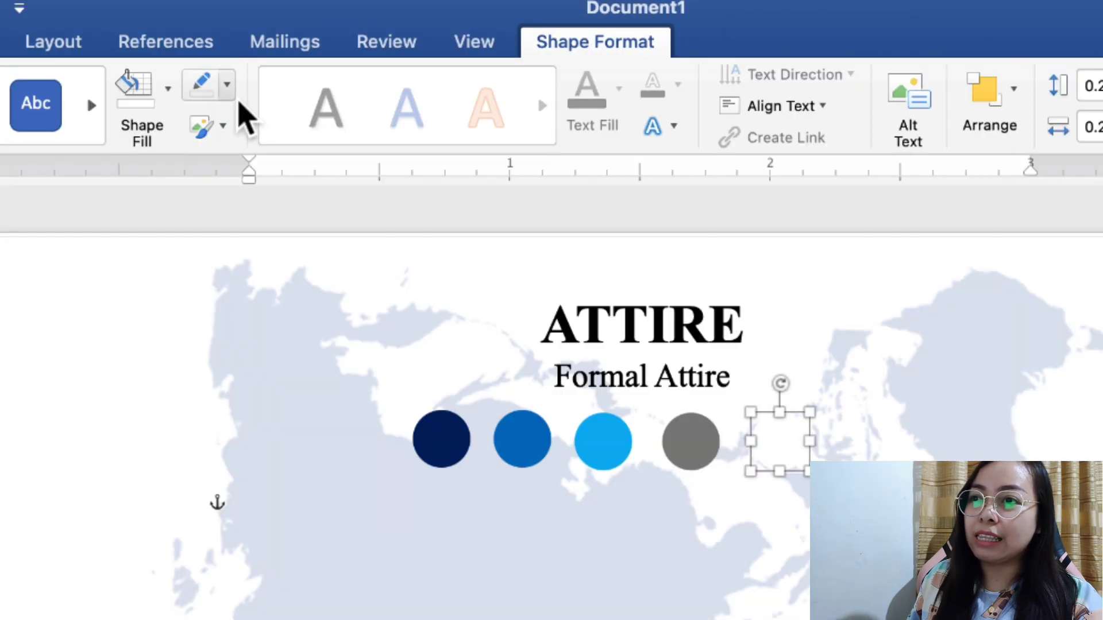
left_click(339, 50)
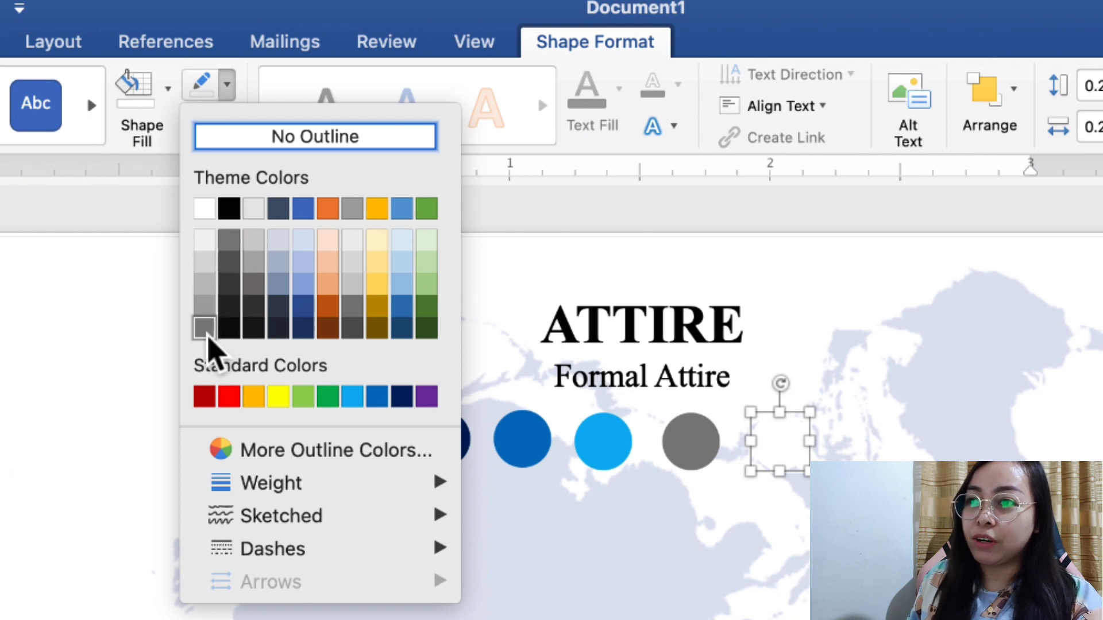
left_click(211, 336)
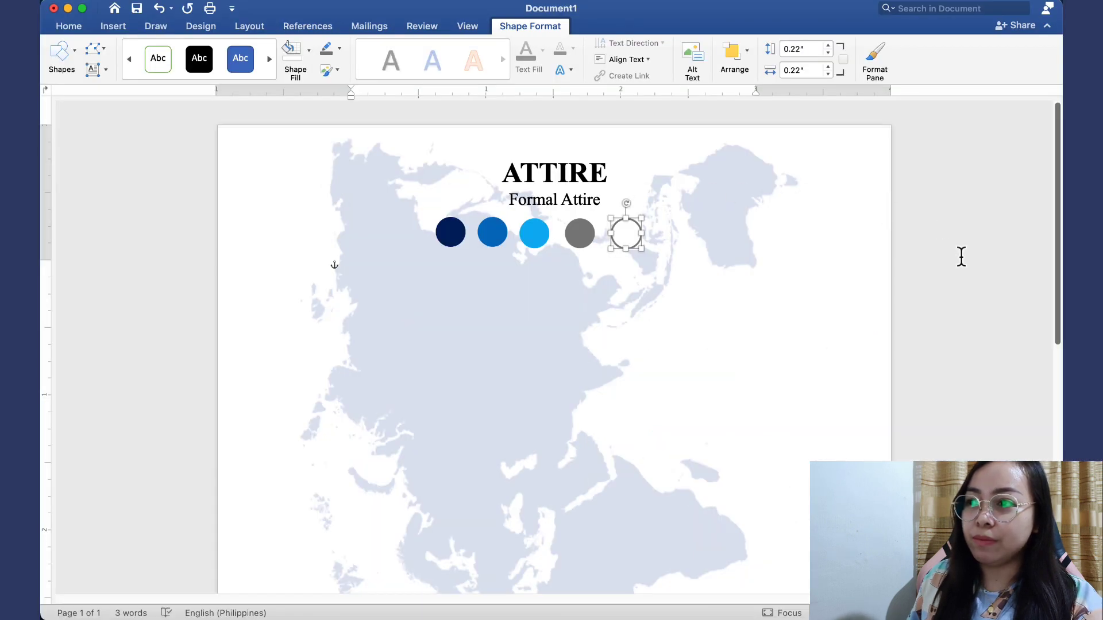
left_click(961, 257)
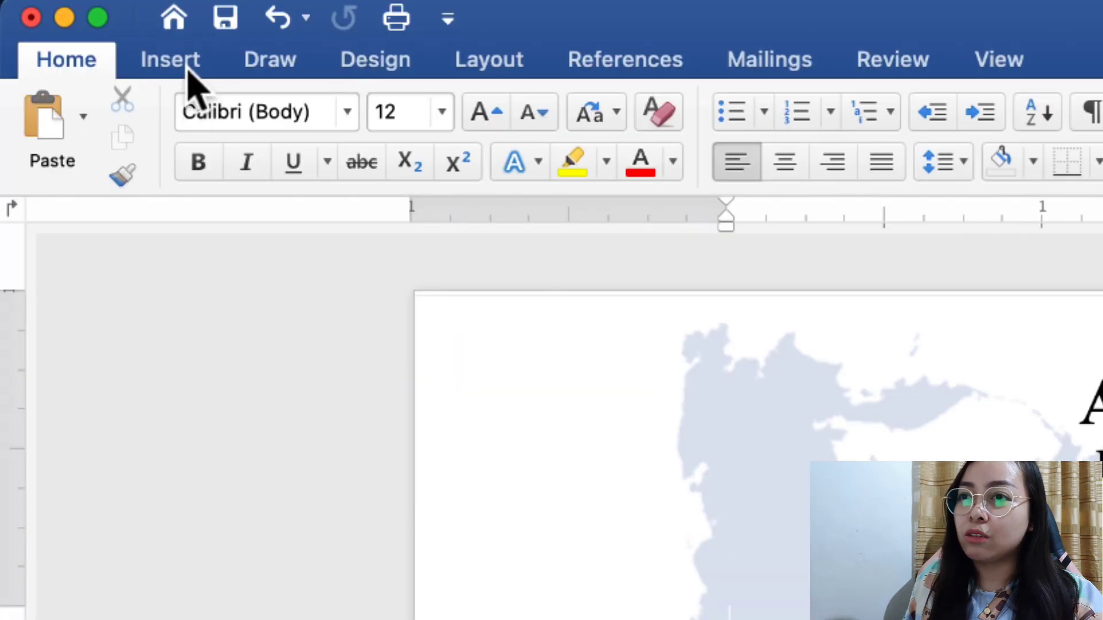
Insert the tuxedo suit illustration from file and set its wrapping to Behind Text
left_click(119, 32)
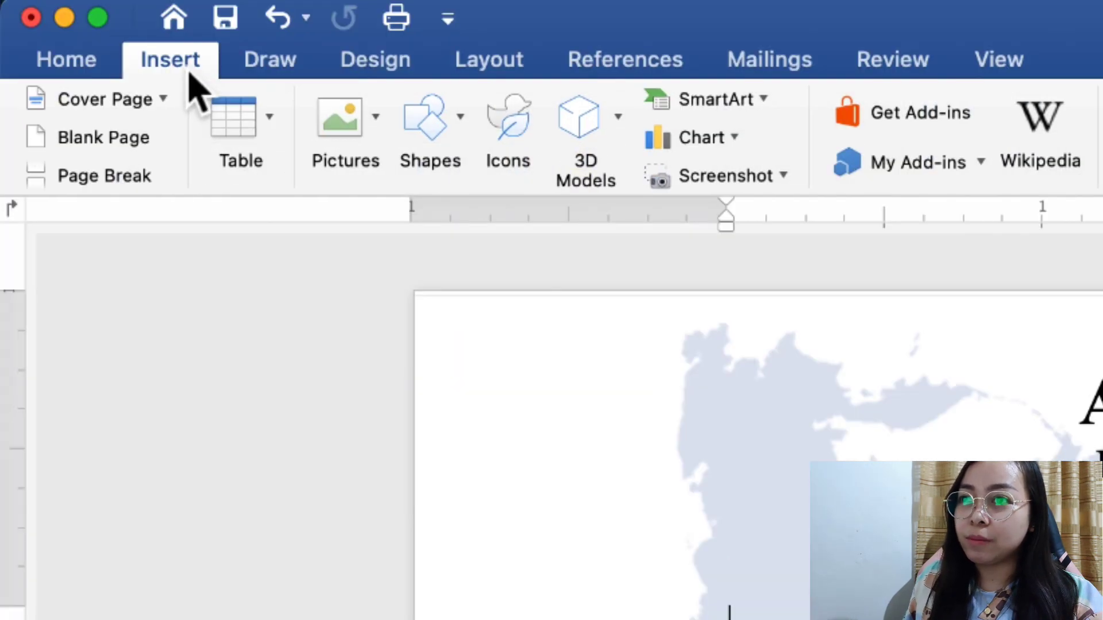
left_click(347, 124)
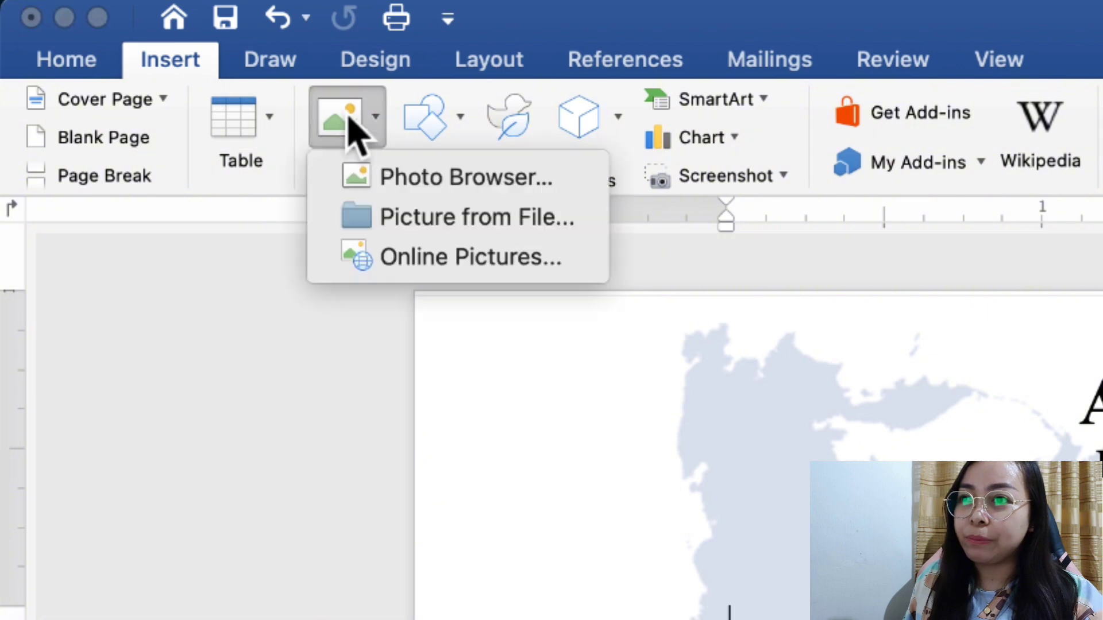
left_click(380, 220)
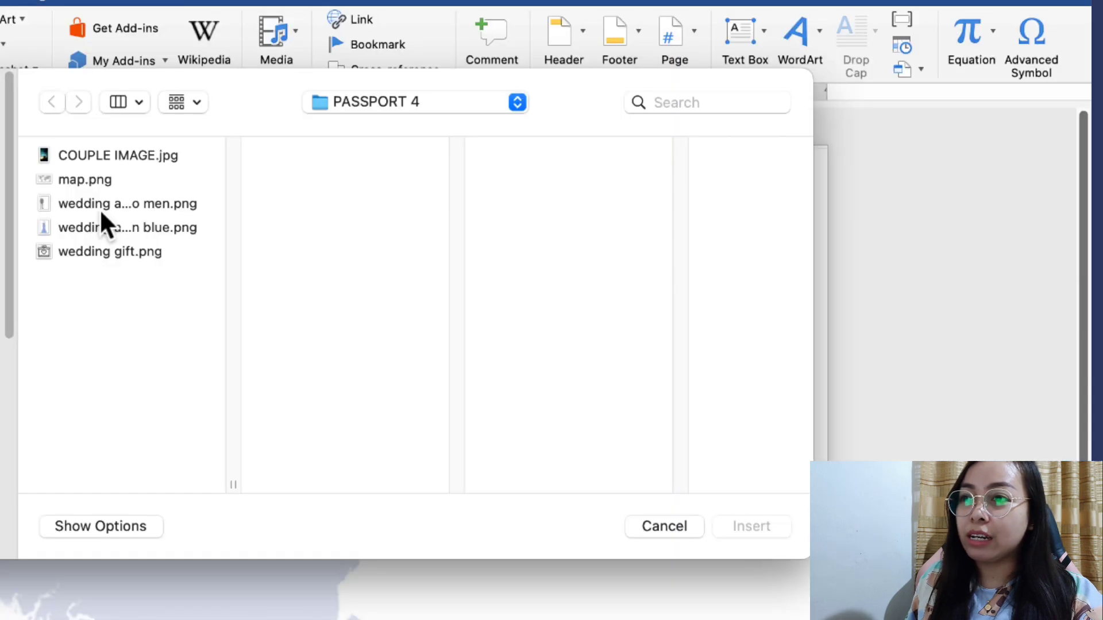
left_click(417, 165)
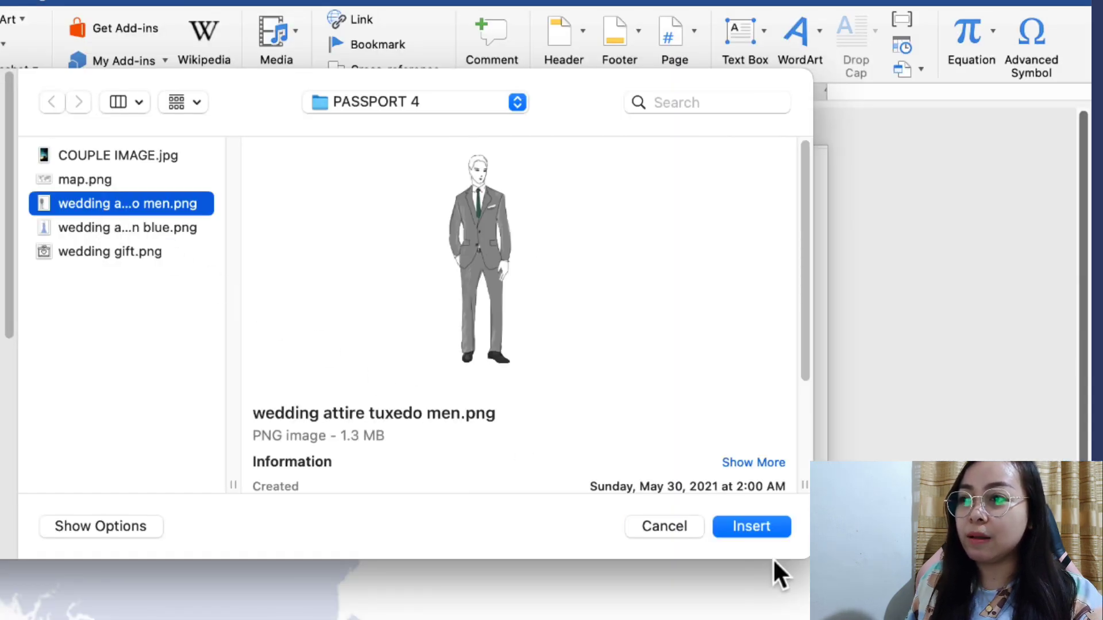
left_click(774, 528)
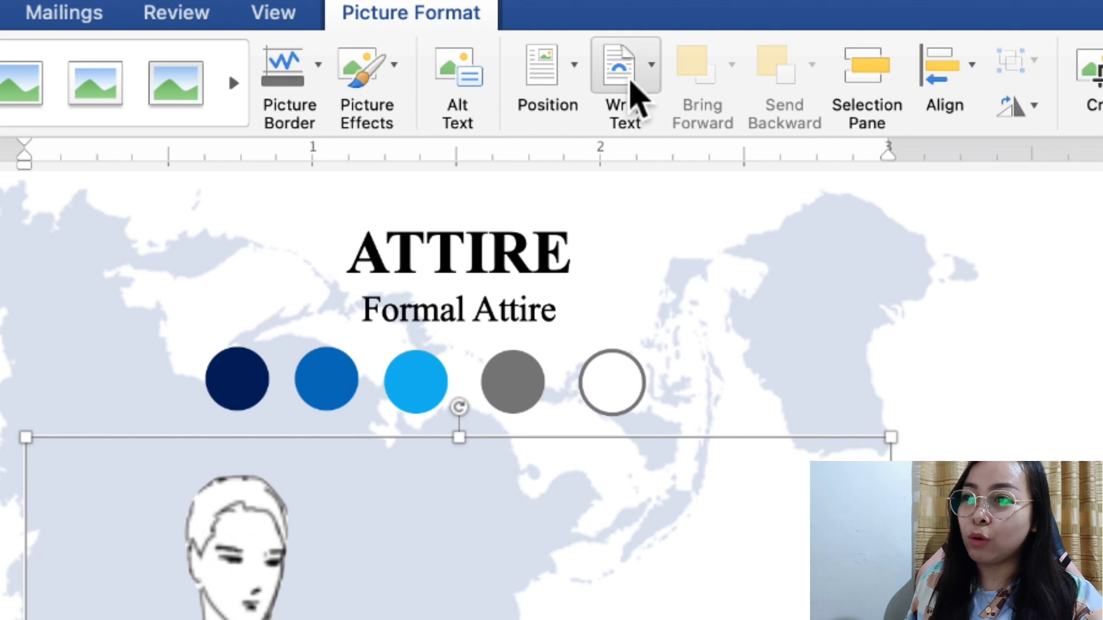
left_click(631, 82)
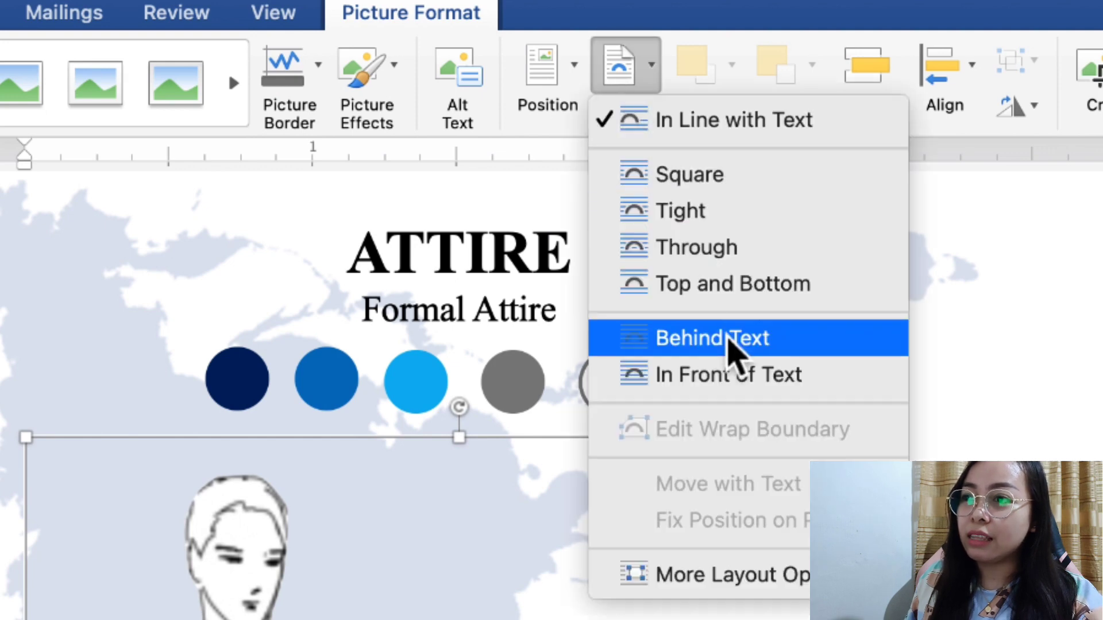
left_click(728, 340)
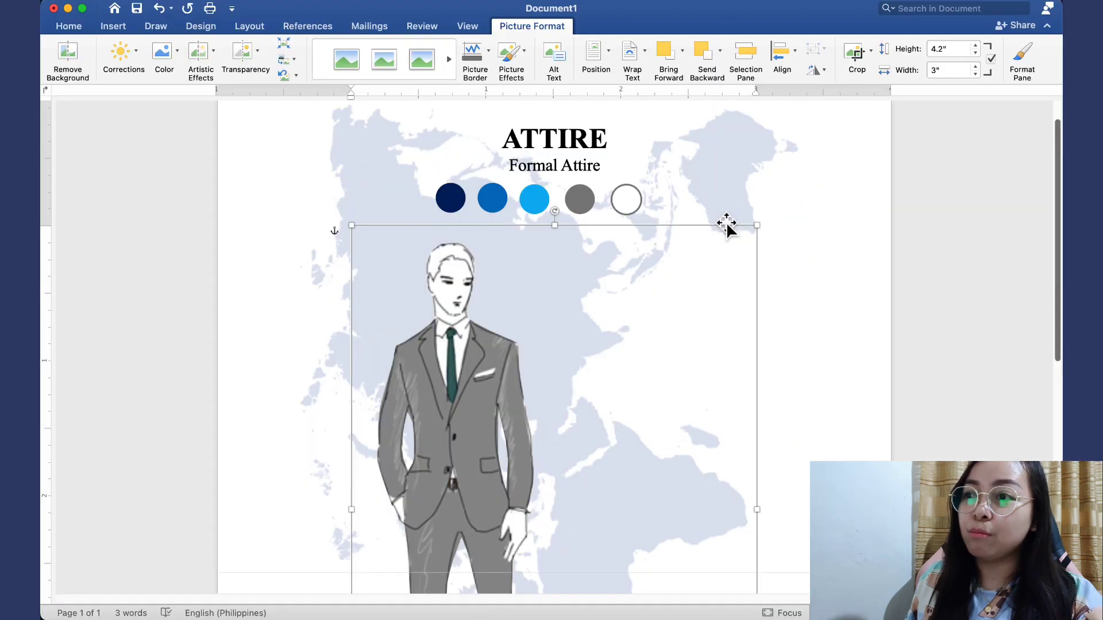
Shrink the suit illustration to about 1.28" by 0.91" and place it beneath the colour circles
left_click_drag(764, 235, 526, 470)
scroll(506, 447, "down", 6)
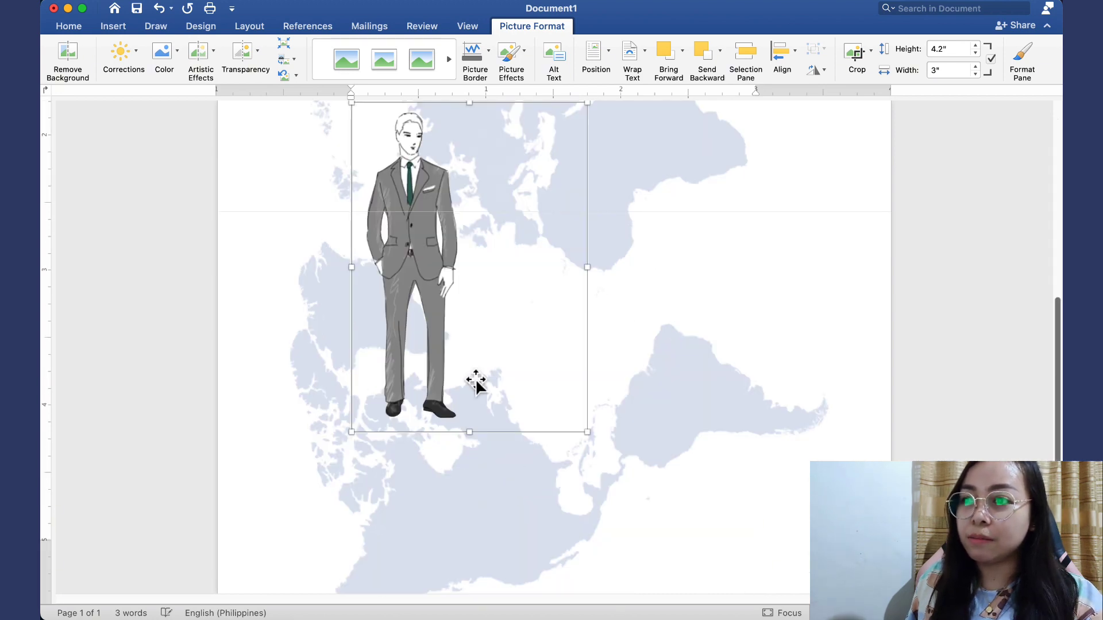
left_click_drag(431, 307, 471, 149)
scroll(569, 238, "up", 6)
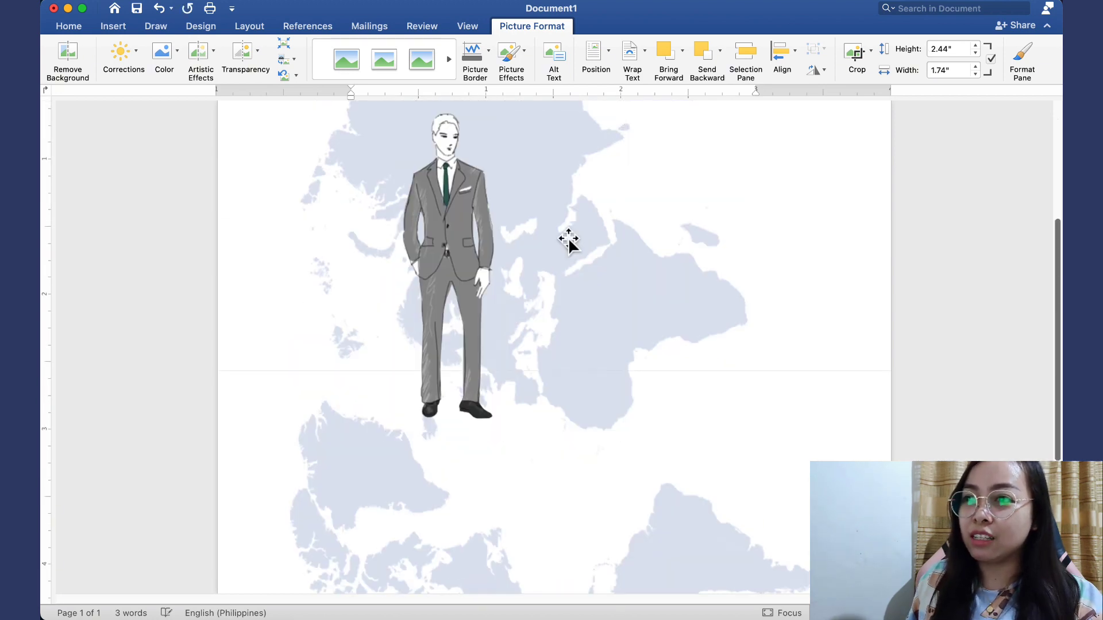
left_click_drag(388, 272, 465, 380)
left_click_drag(520, 436, 513, 242)
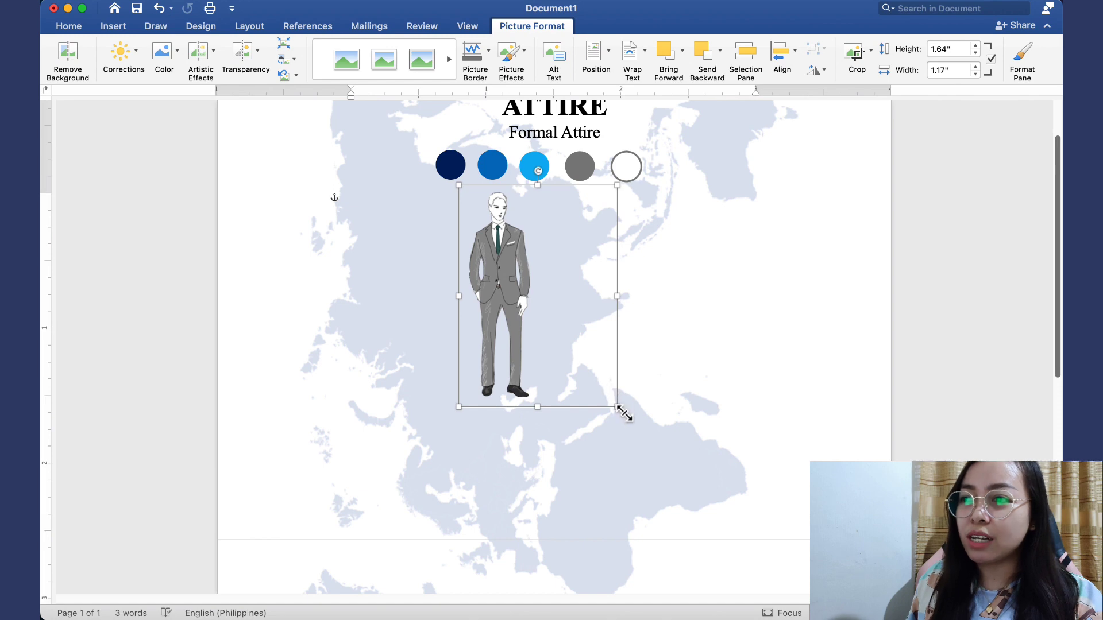
left_click_drag(621, 410, 582, 359)
left_click_drag(499, 287, 522, 287)
left_click(1012, 318)
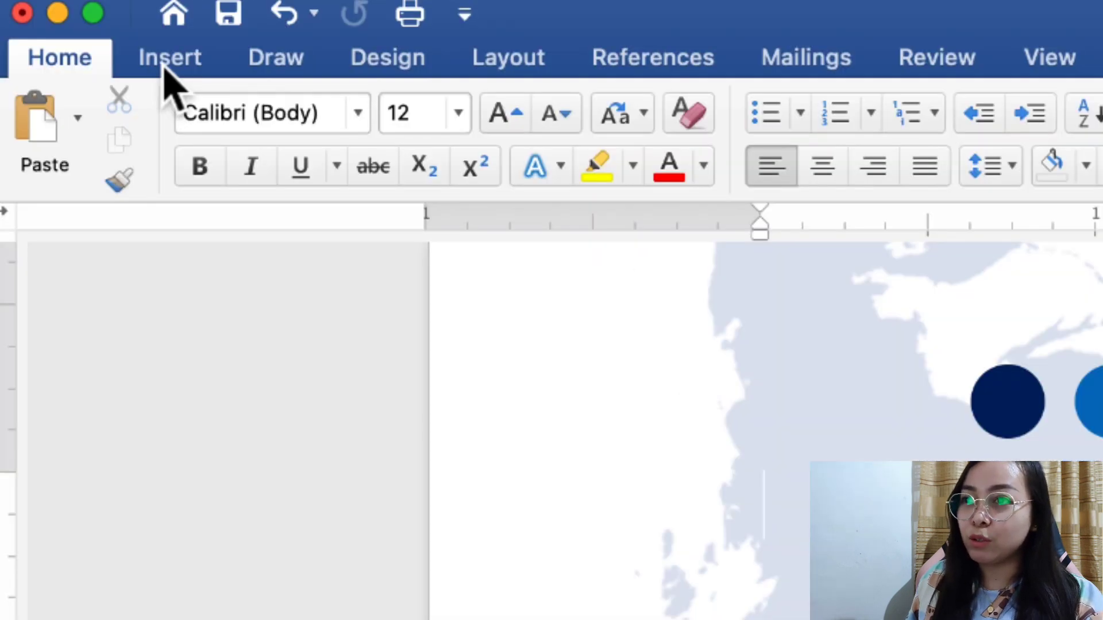
Insert the blue gown illustration from file into the invitation
left_click(165, 65)
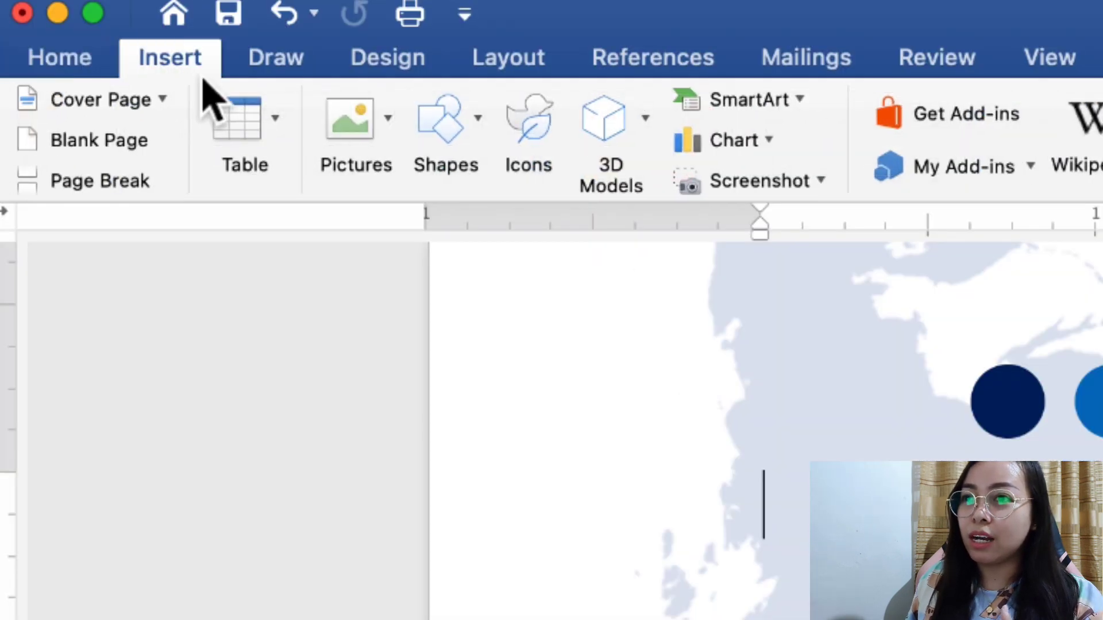
left_click(345, 120)
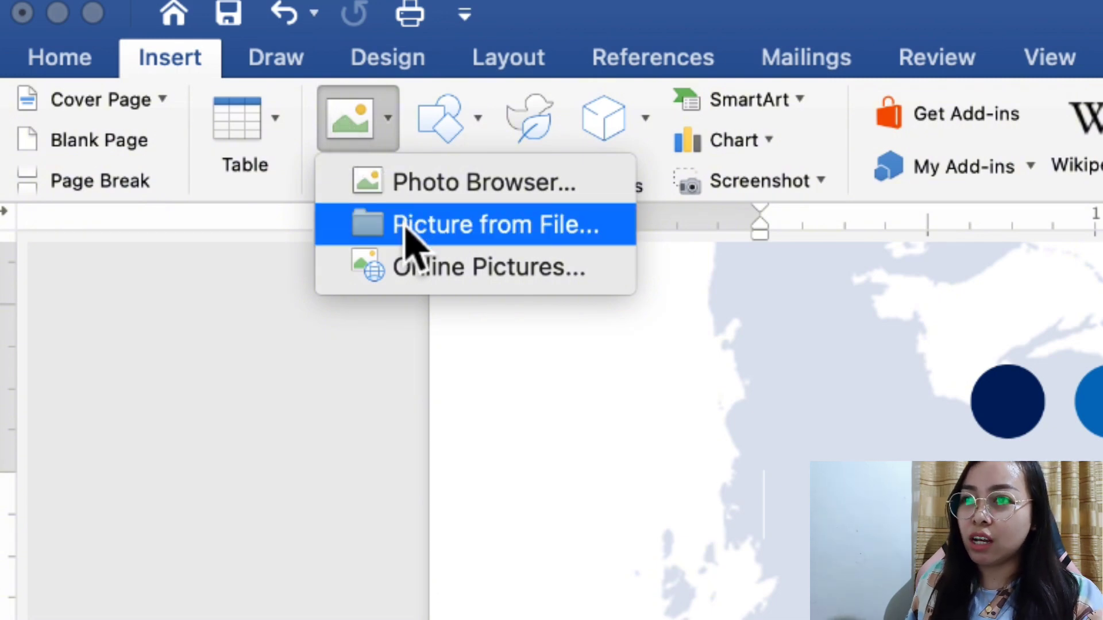
left_click(387, 115)
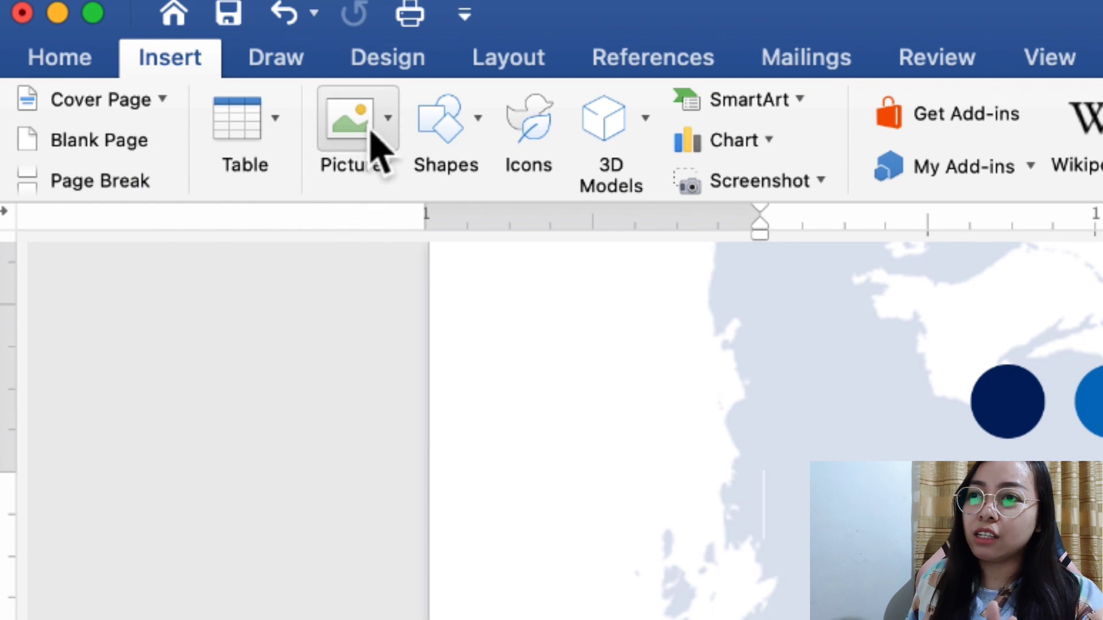
left_click(374, 146)
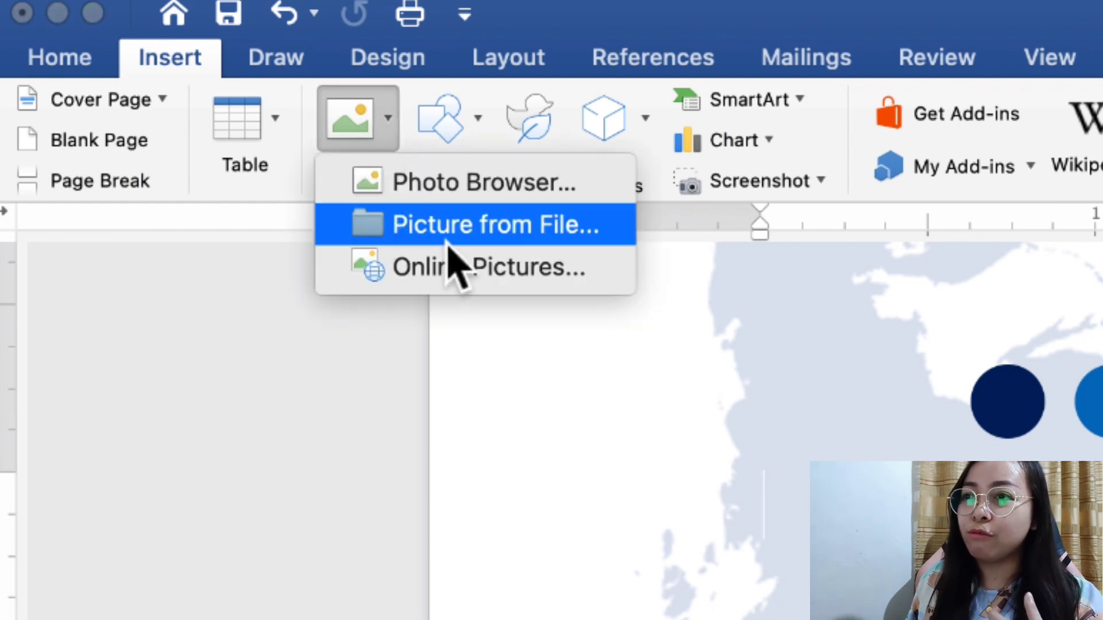
left_click(494, 224)
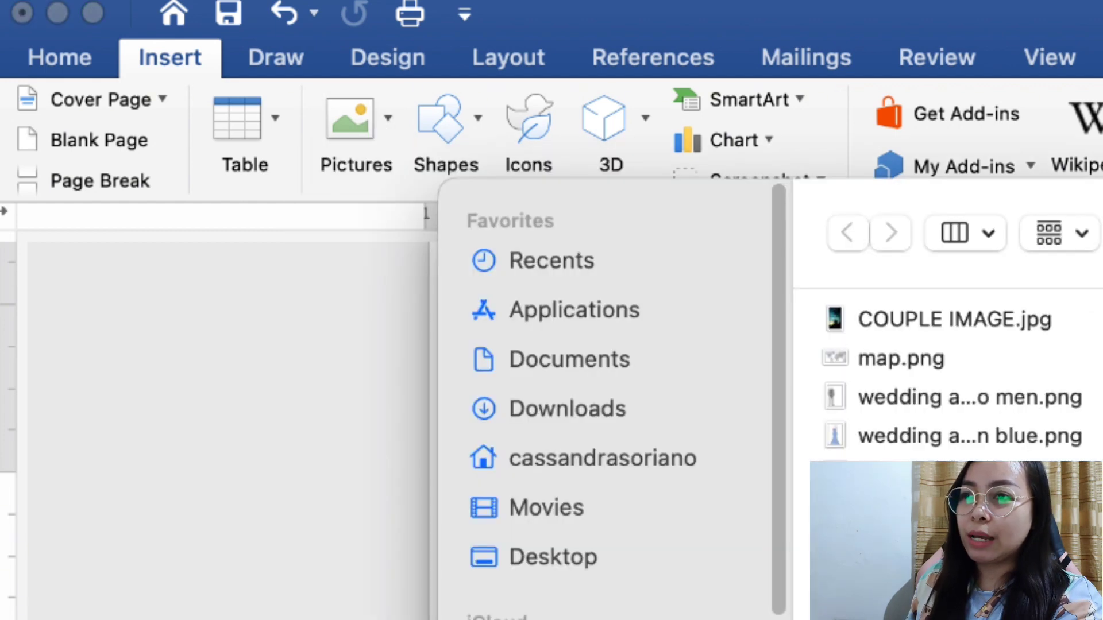
left_click(425, 180)
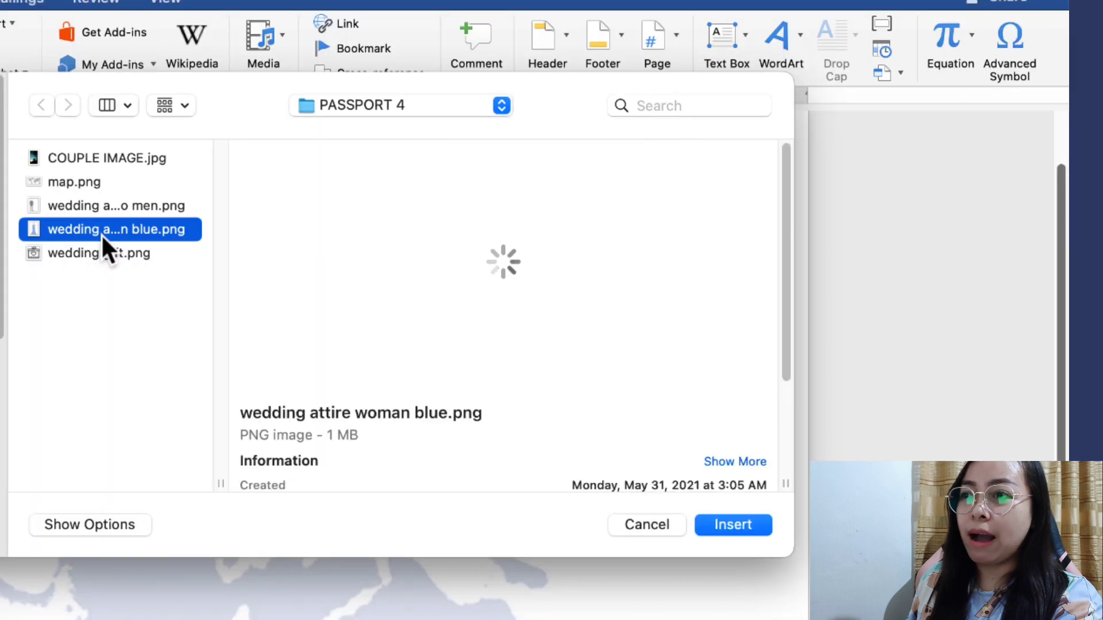
left_click(741, 526)
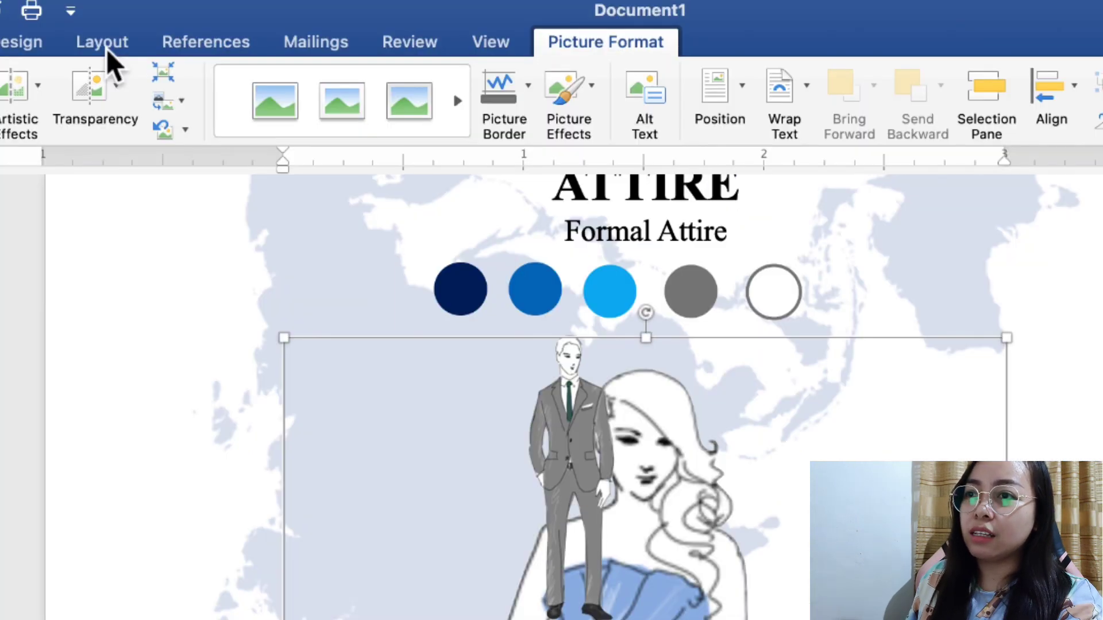
Set the gown picture's wrapping to Behind Text, then bring it in front of text
left_click(251, 28)
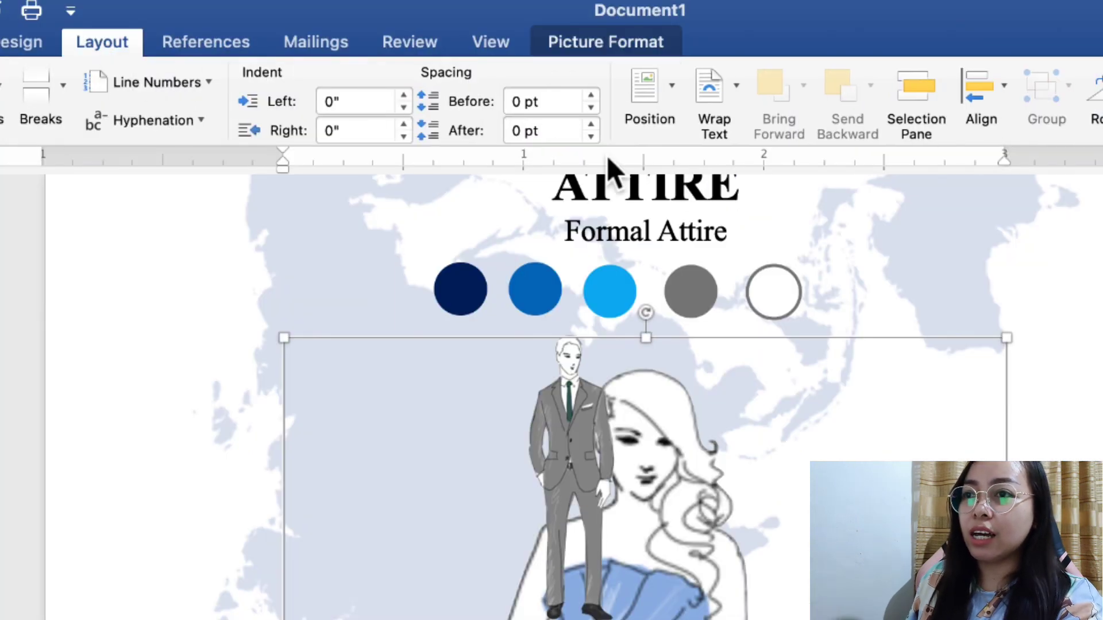
left_click(731, 98)
left_click(768, 313)
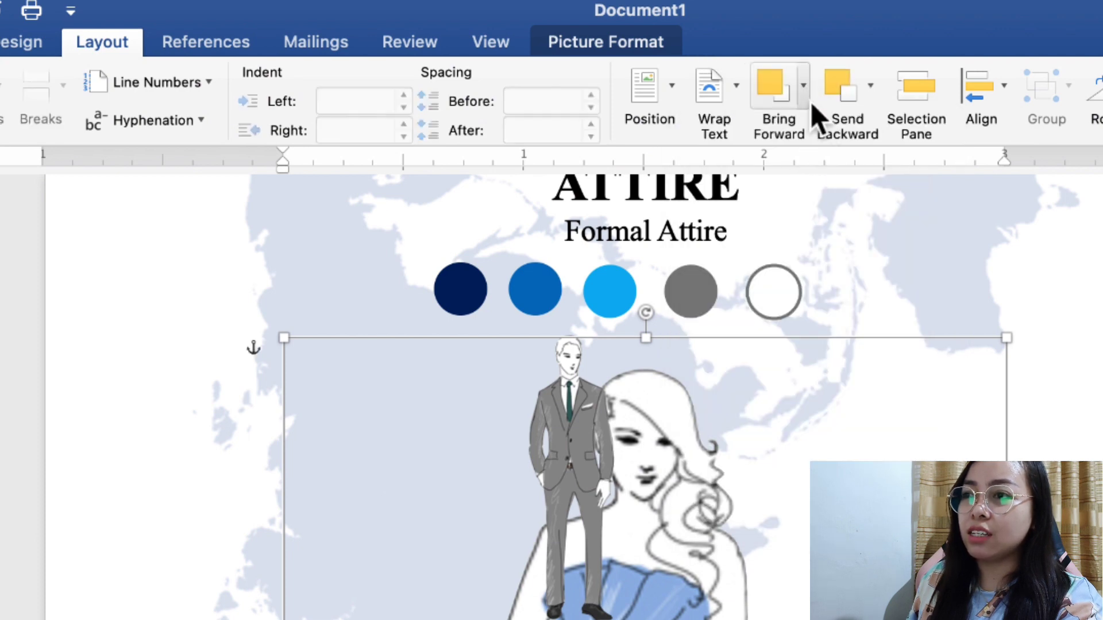
left_click(810, 102)
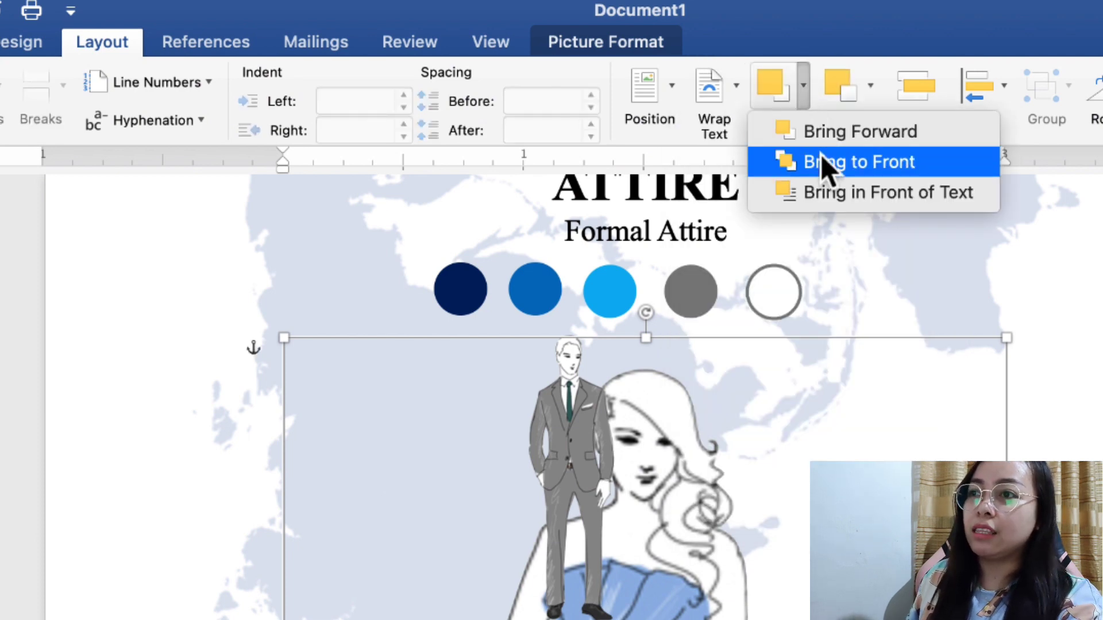
left_click(835, 199)
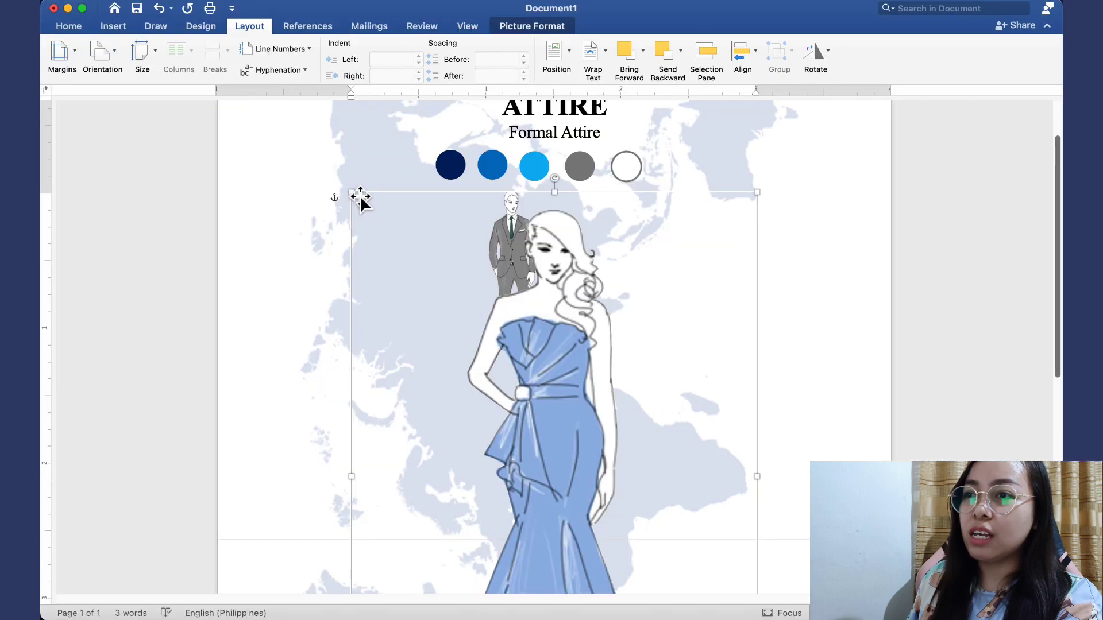
Shrink the gown illustration and position it beside the suit figure under the circles
left_click_drag(386, 221, 551, 445)
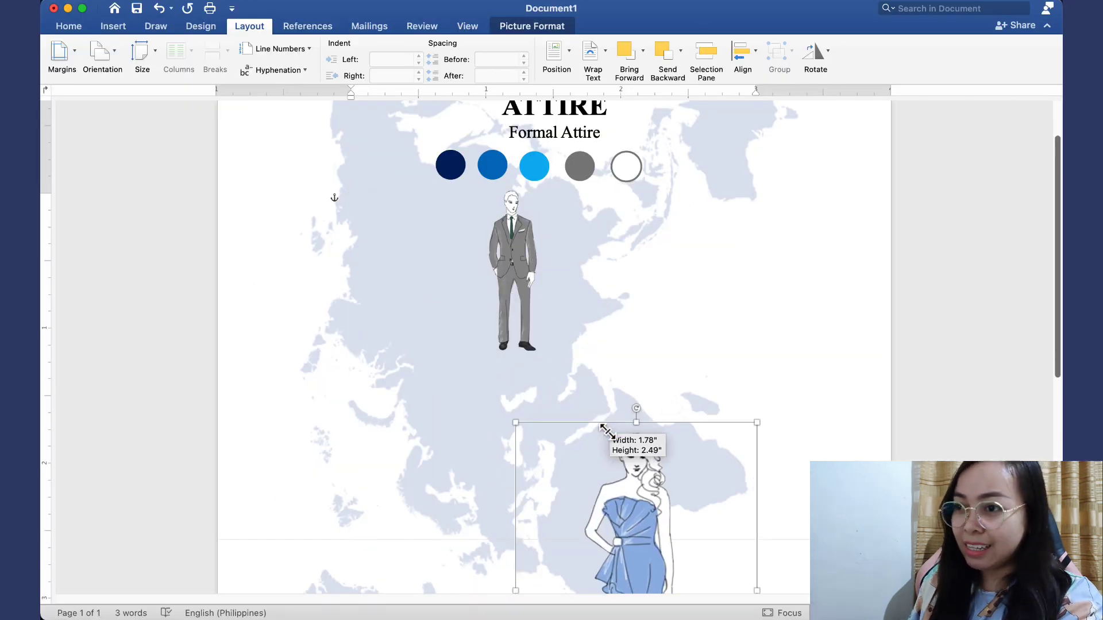
scroll(574, 442, "down", 5)
scroll(644, 374, "up", 5)
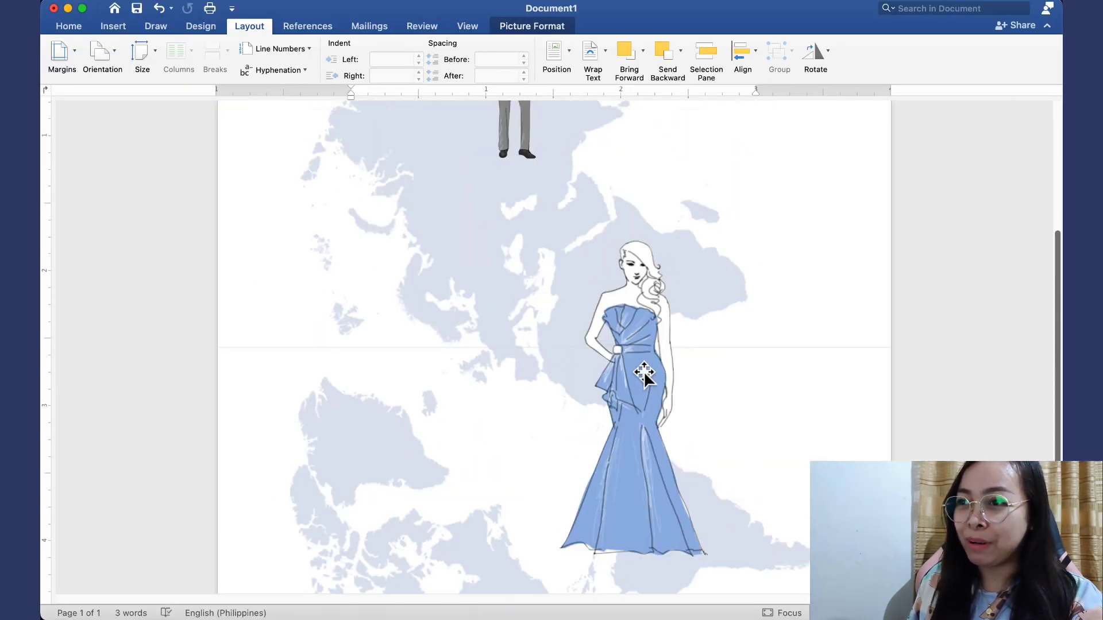
left_click_drag(644, 375, 569, 294)
scroll(672, 295, "up", 5)
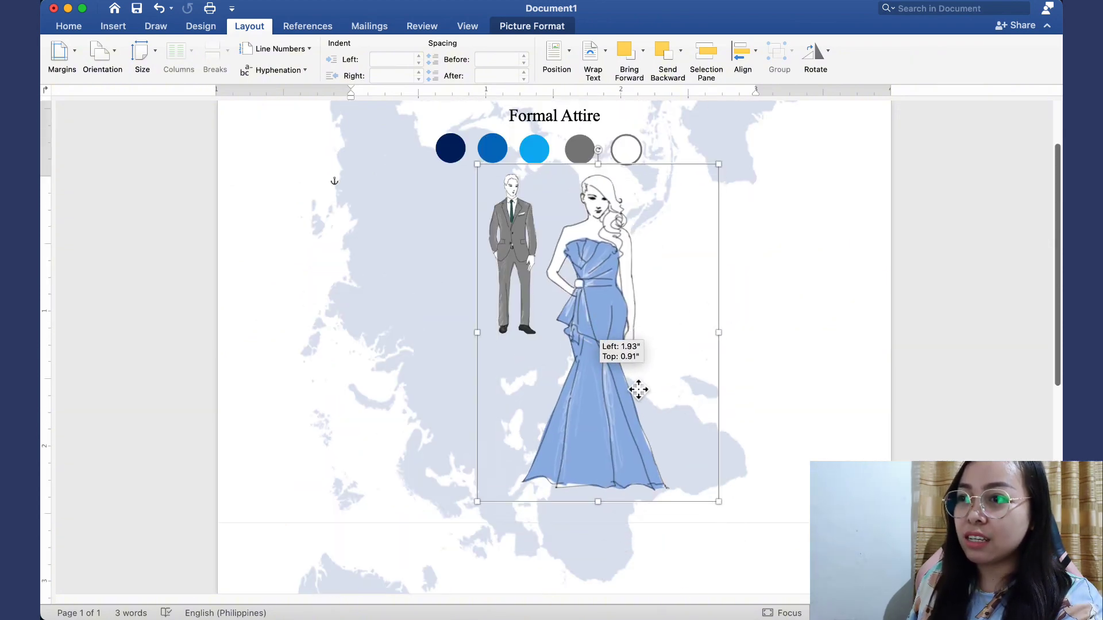
left_click_drag(719, 501, 601, 352)
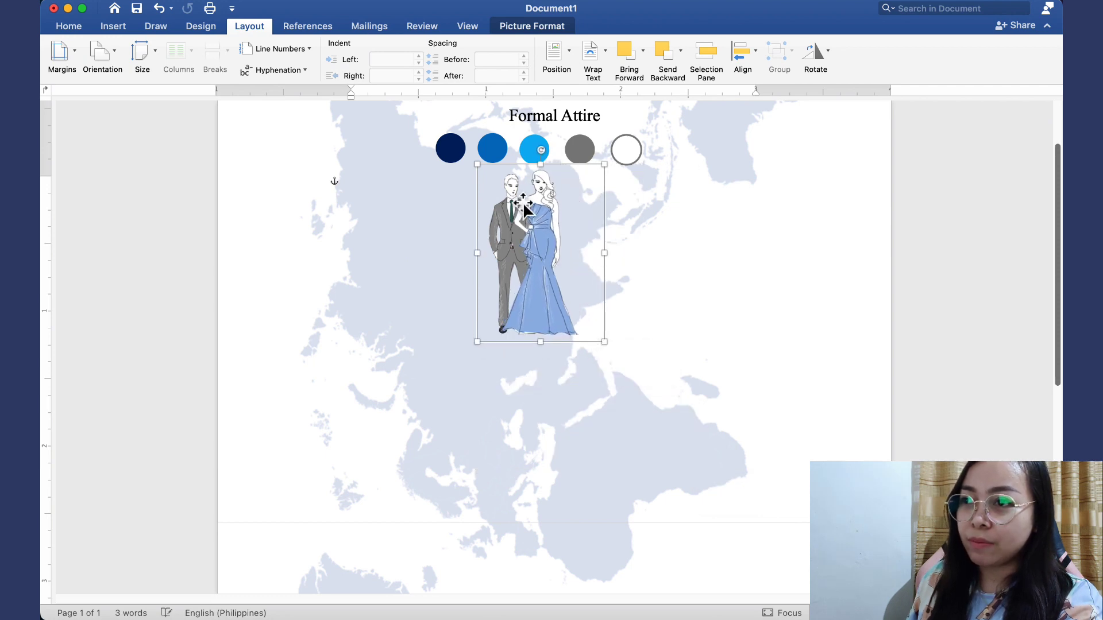
left_click_drag(488, 172, 492, 176)
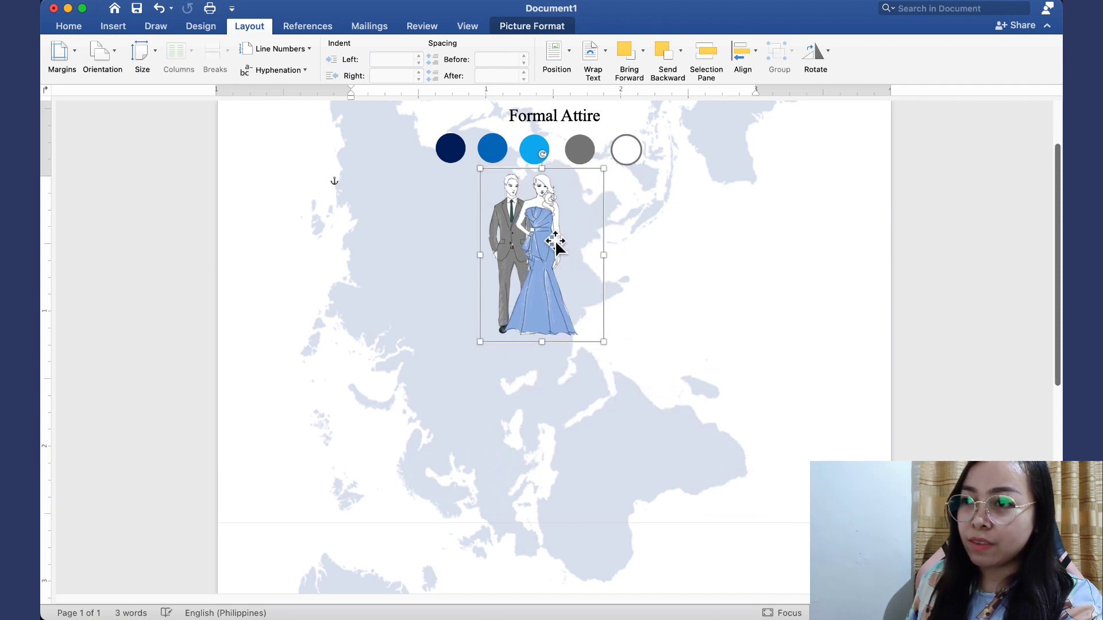
left_click_drag(564, 256, 592, 263)
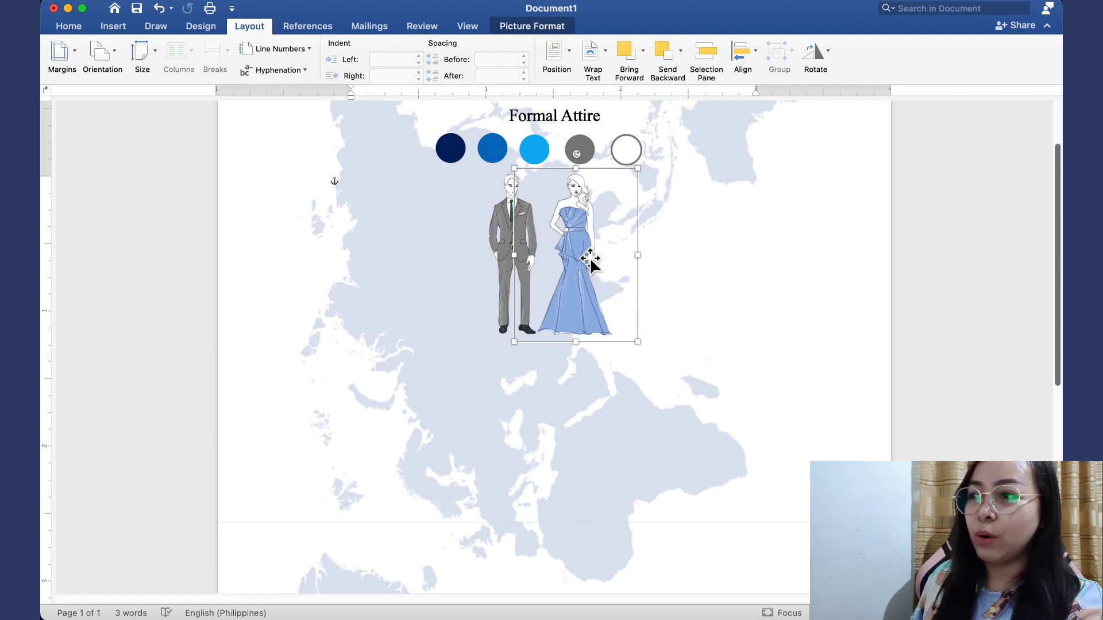
scroll(580, 247, "up", 3)
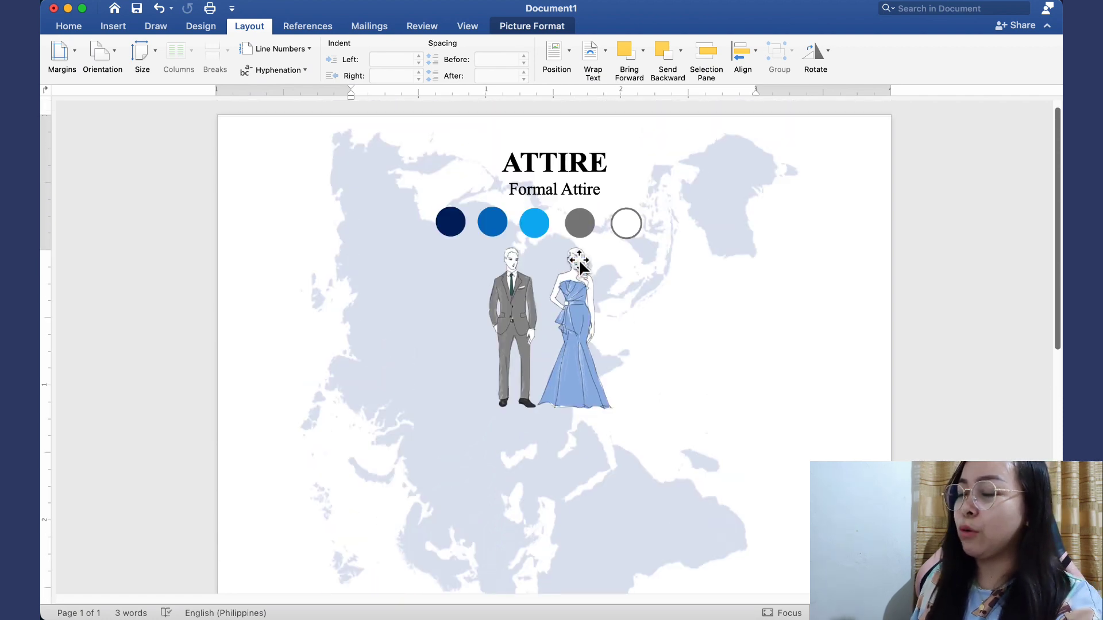
left_click(555, 170)
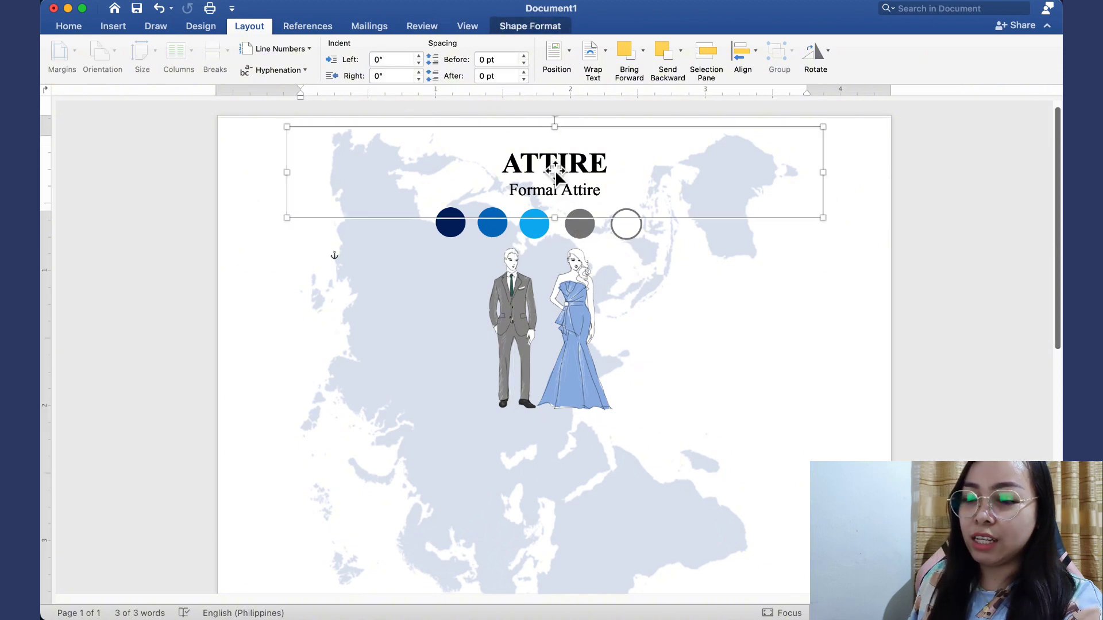
Duplicate the 'ATTIRE / Formal Attire' text box and place the copy below the suit and gown figures
key("super+c")
key("super+v")
left_click_drag(583, 221, 550, 453)
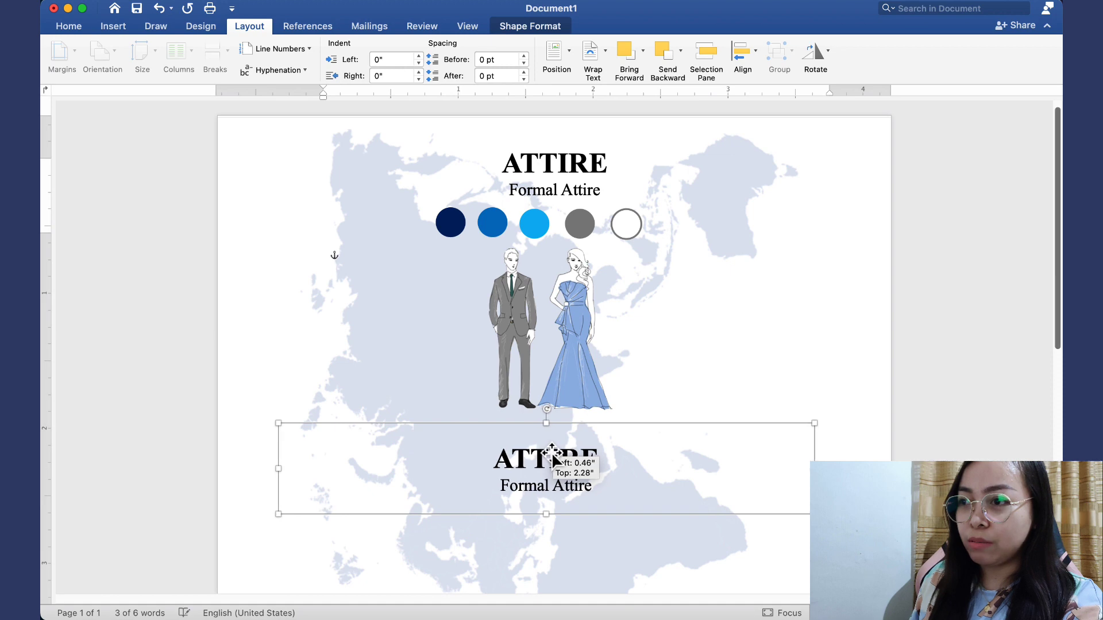
scroll(550, 454, "down", 5)
left_click_drag(597, 306, 495, 314)
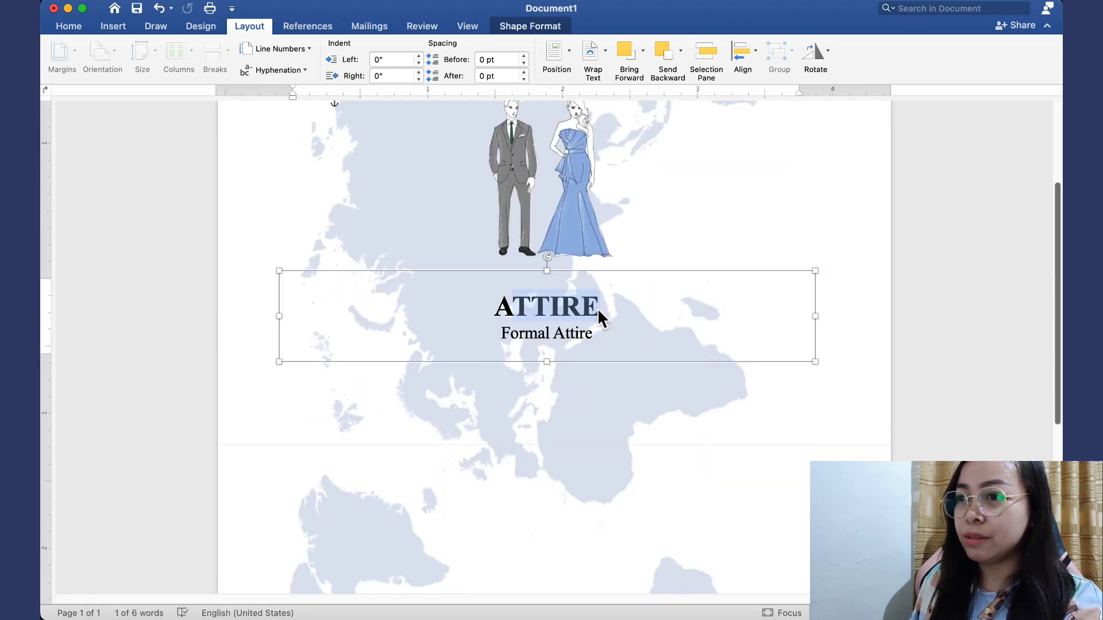
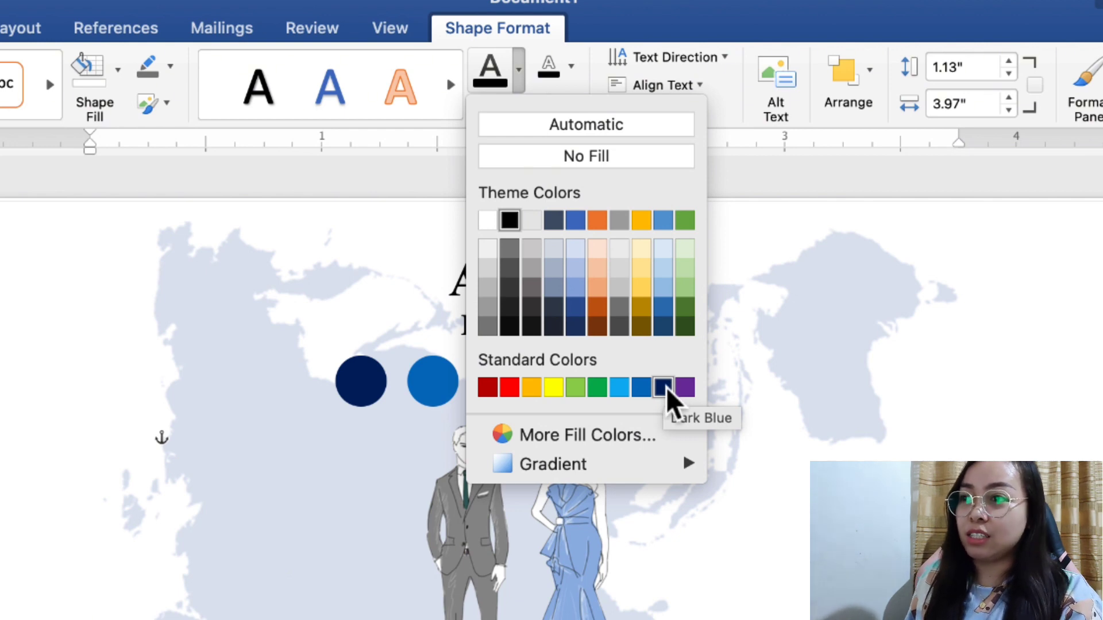
Recolour the ATTIRE heading Dark Blue from the Text Fill Standard Colors
left_click(666, 387)
left_click(647, 278)
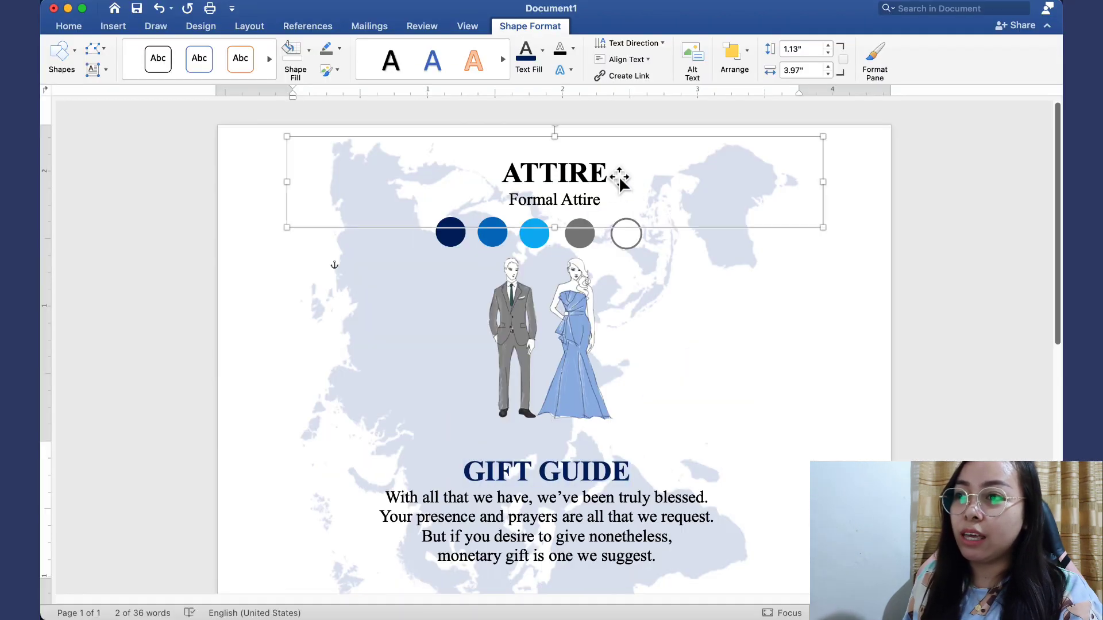
left_click_drag(617, 171, 504, 172)
left_click(513, 172)
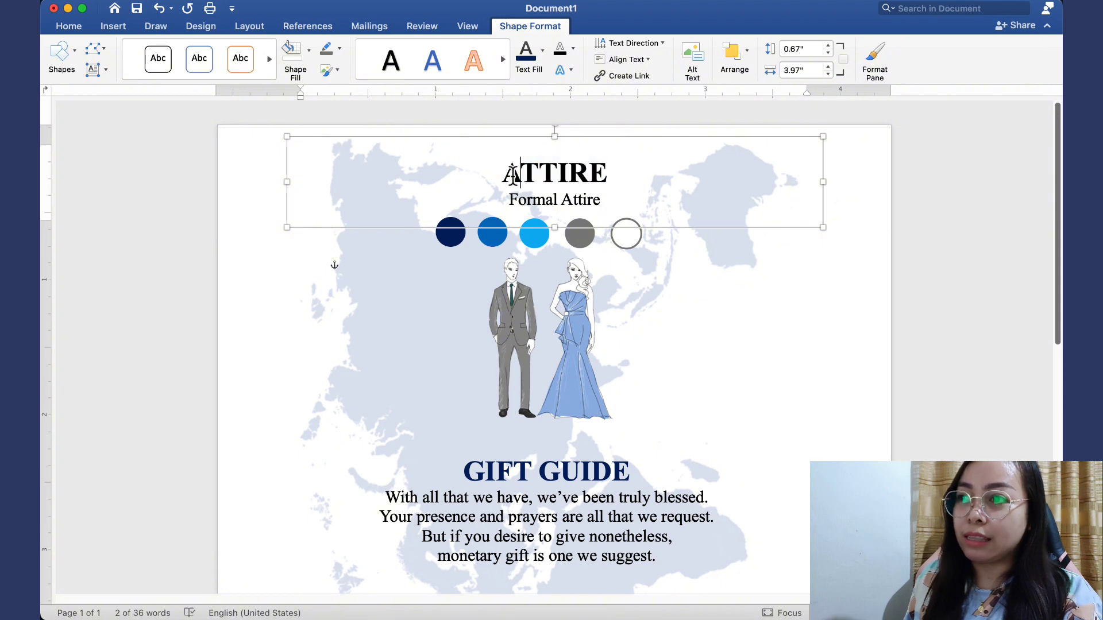
left_click_drag(616, 170, 504, 170)
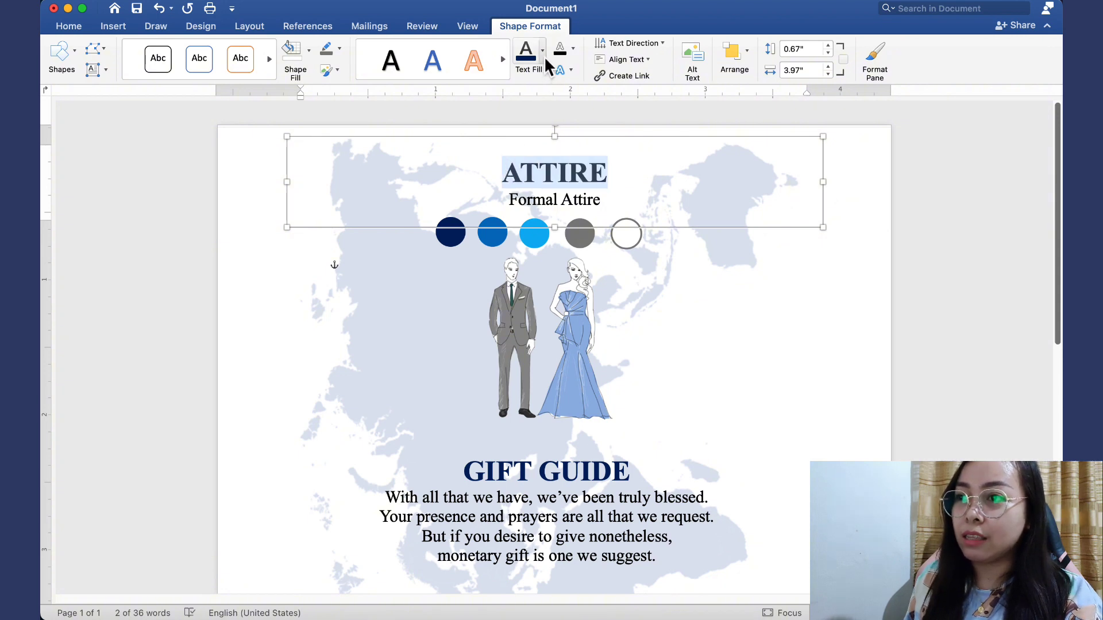
left_click(542, 51)
left_click(624, 234)
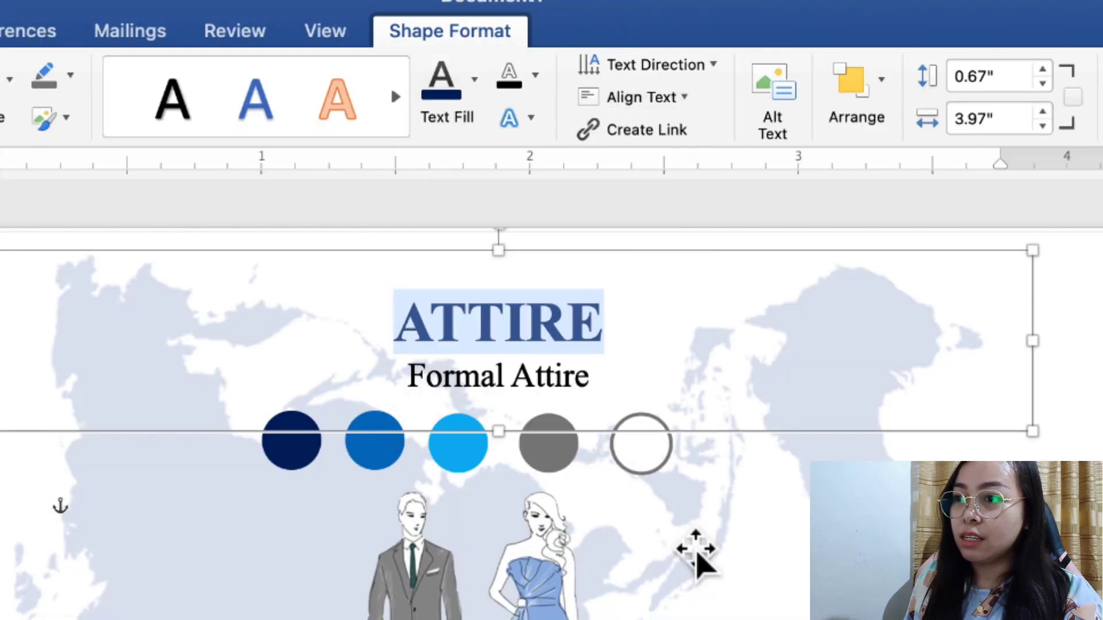
scroll(695, 552, "down", 3)
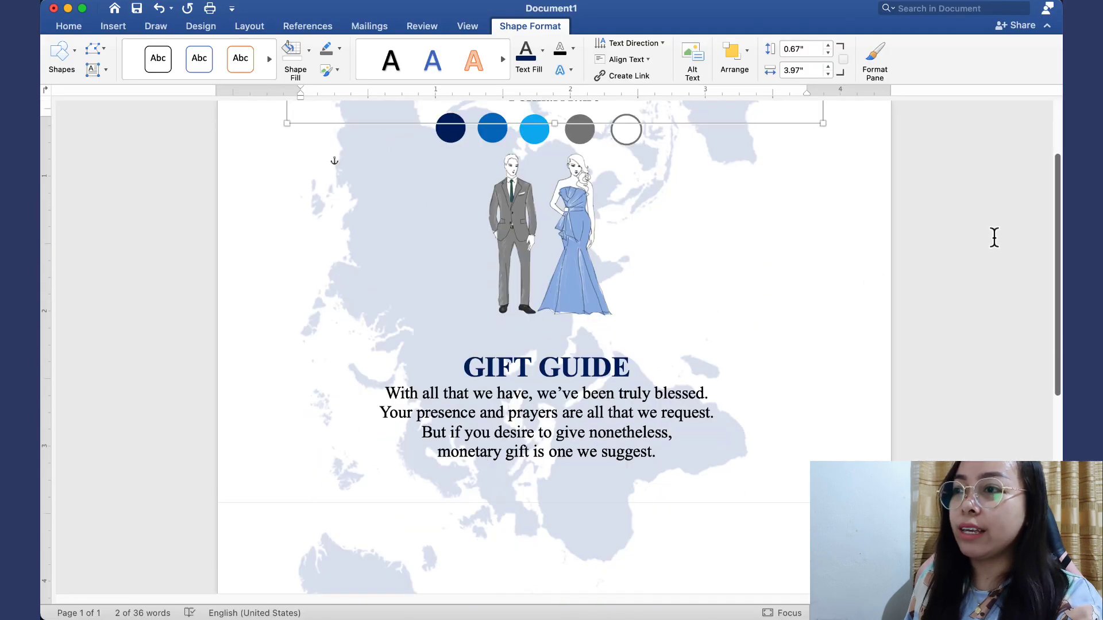
Insert the picture file wedding gift.png into the invitation
left_click(994, 237)
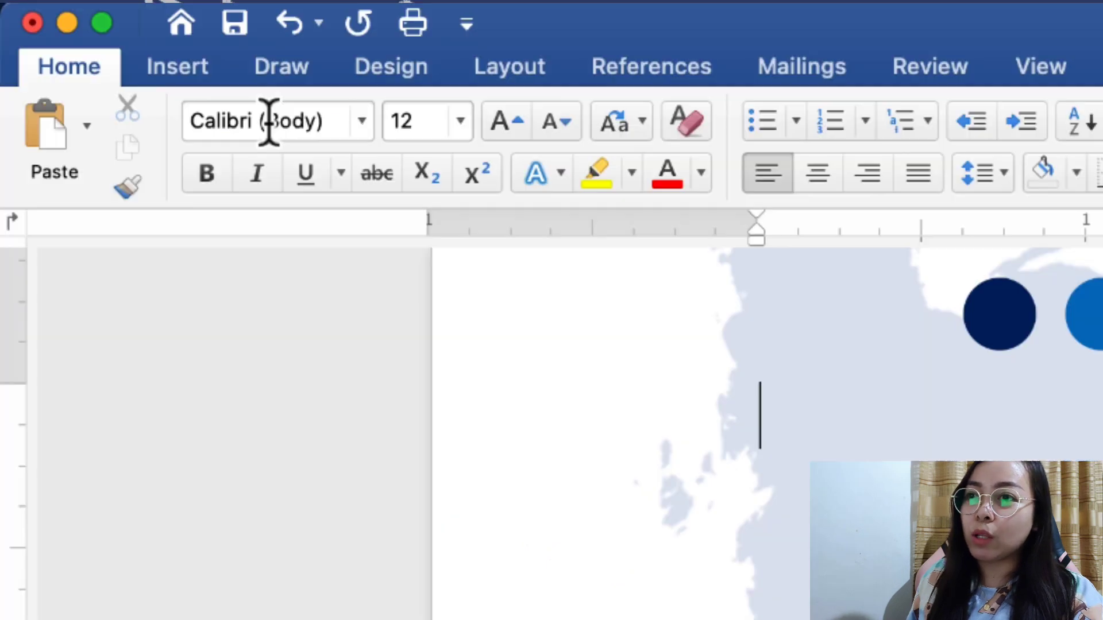
left_click(195, 81)
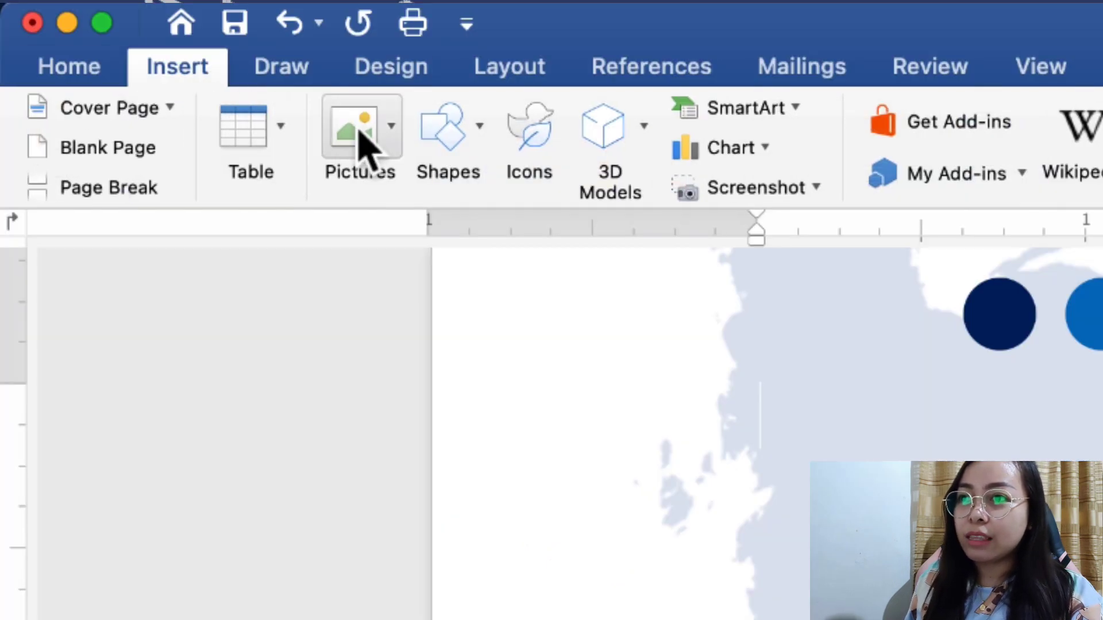
left_click(360, 135)
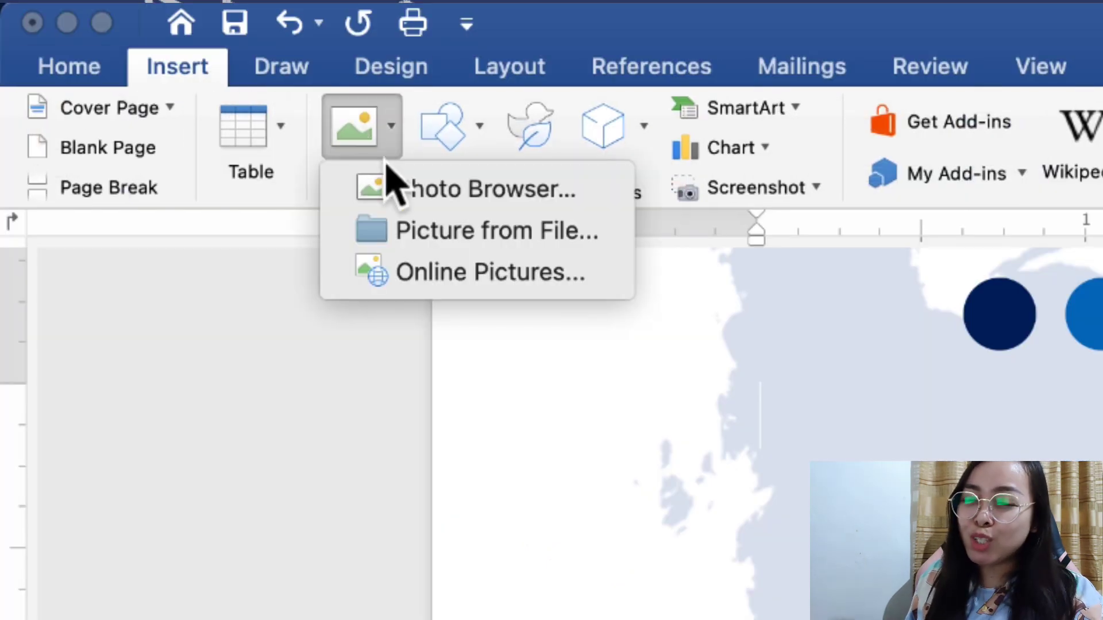
left_click(428, 230)
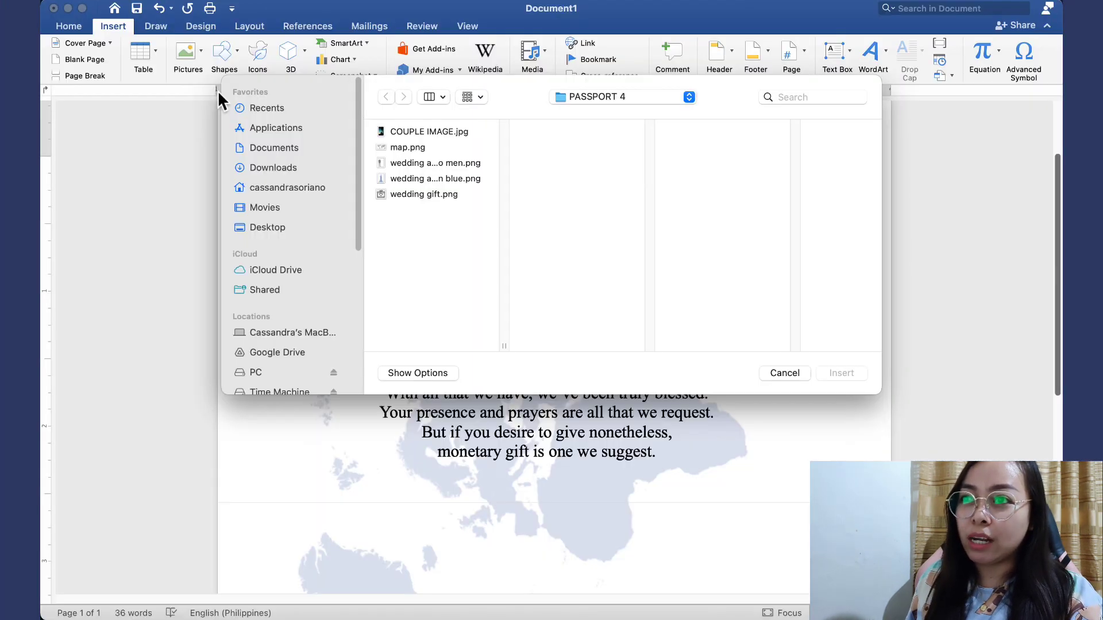
left_click(407, 194)
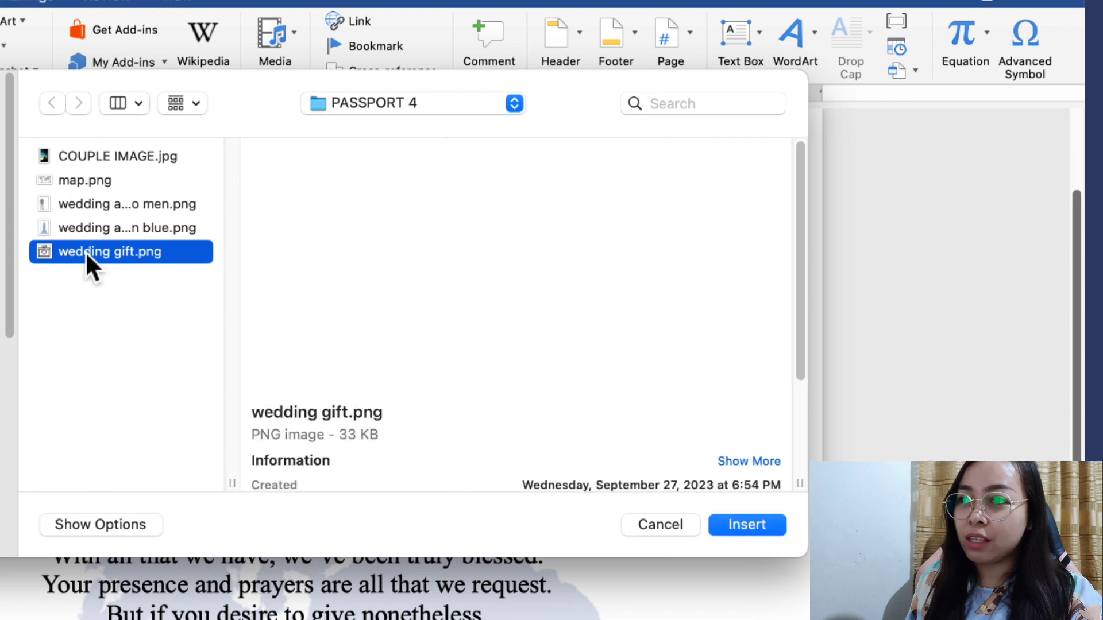
left_click(747, 525)
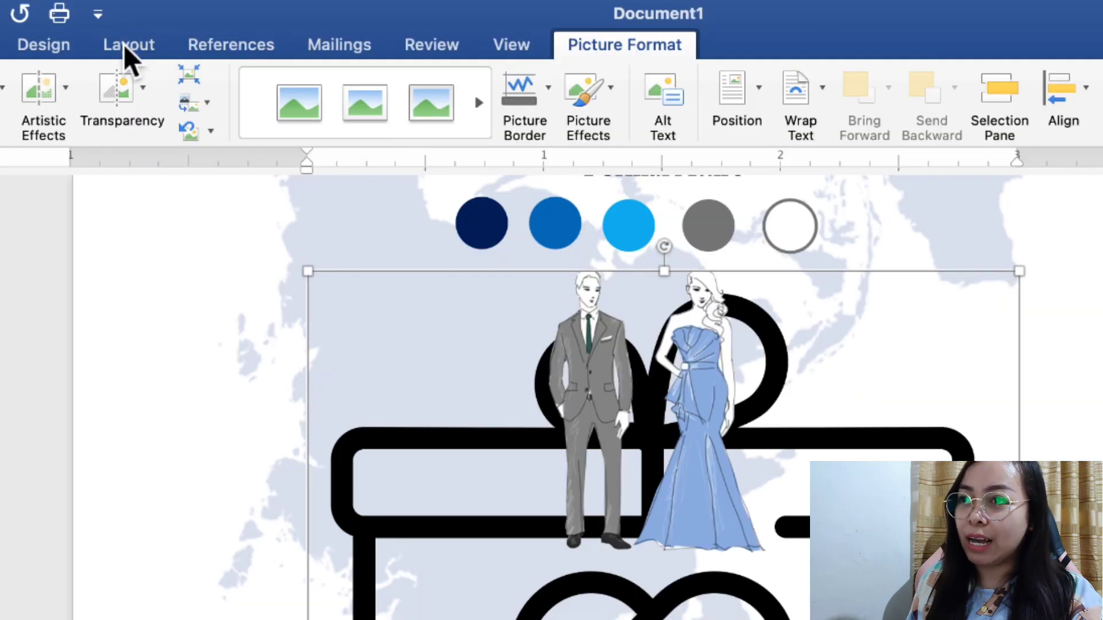
Set the gift picture's wrapping to Behind Text, then bring it in front of text
left_click(124, 45)
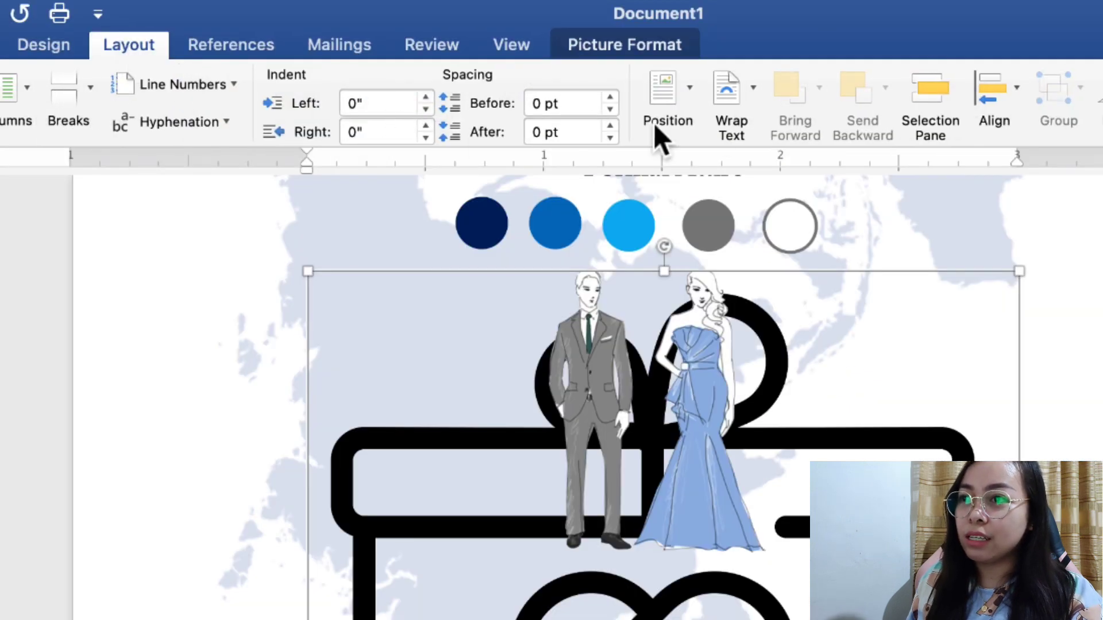
left_click(748, 95)
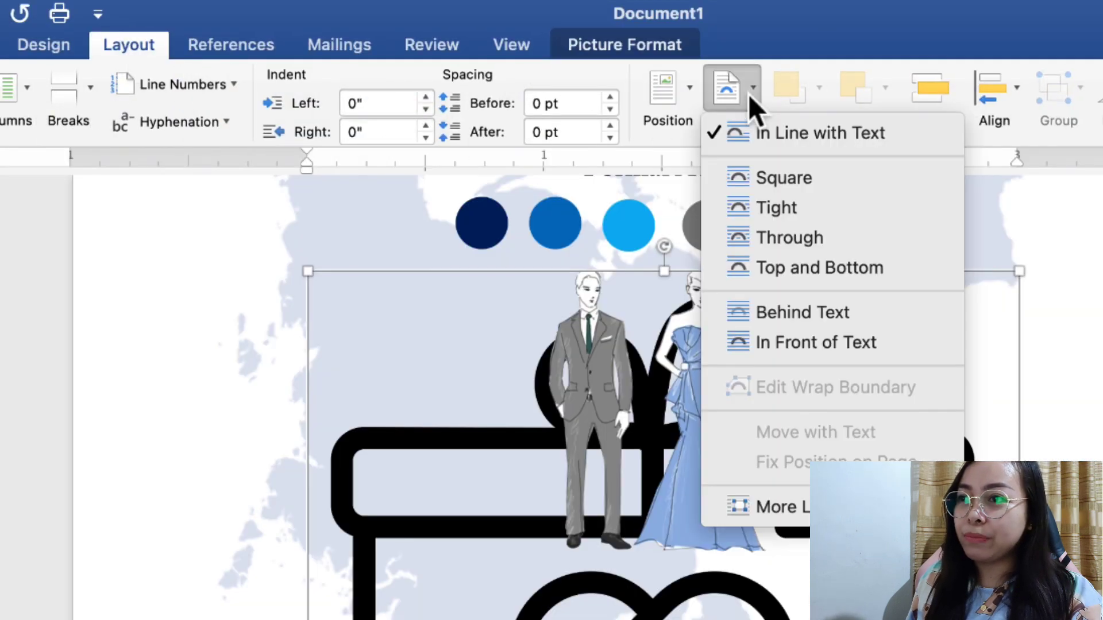
left_click(826, 316)
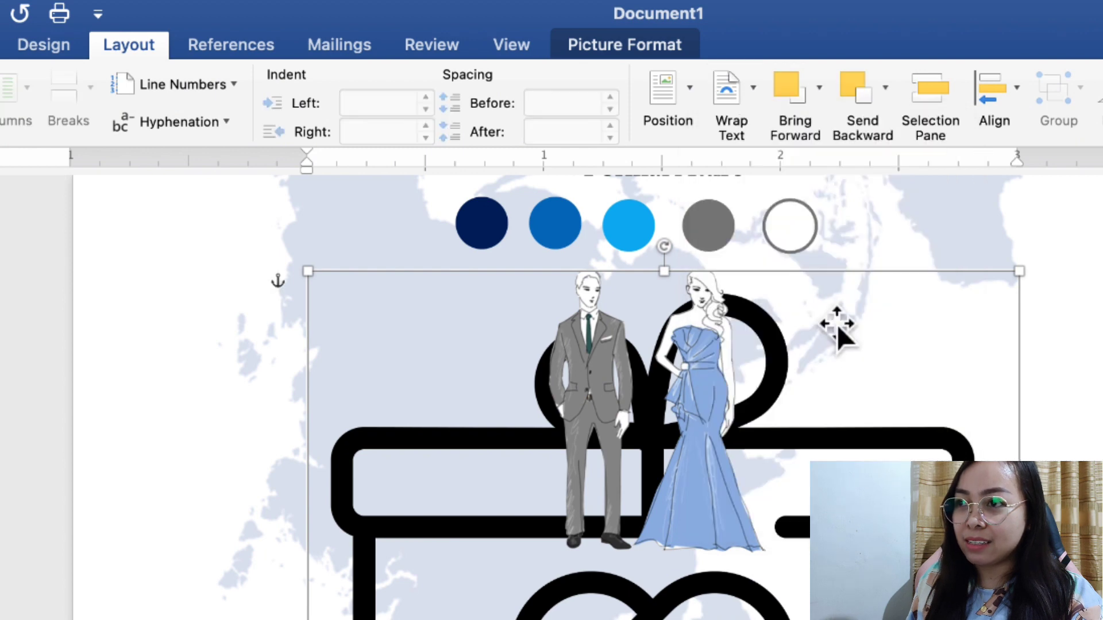
left_click(820, 104)
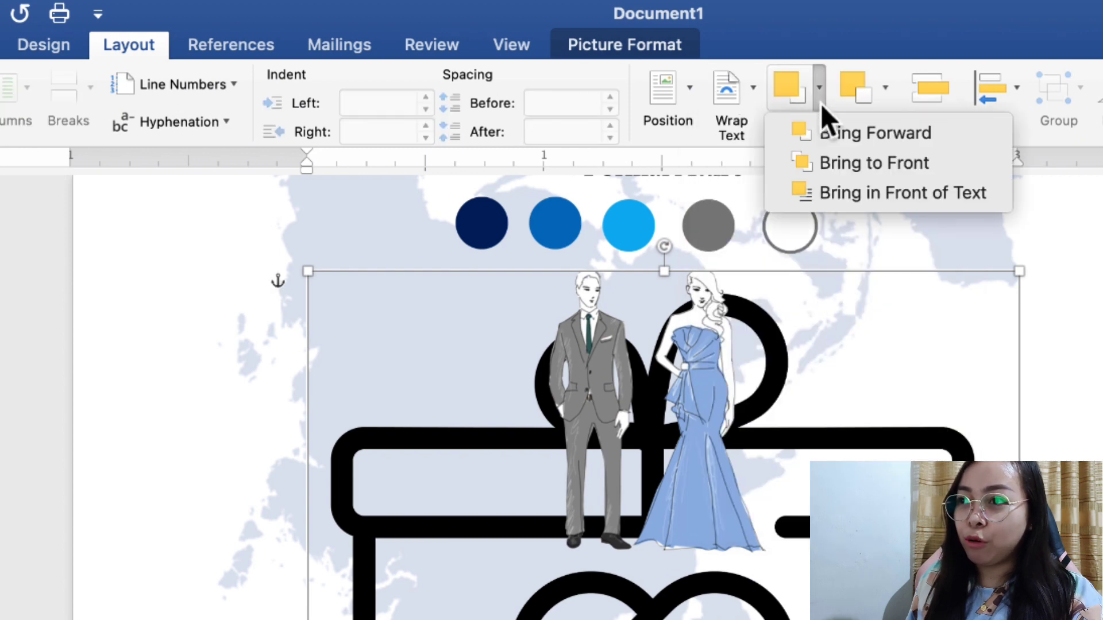
left_click(849, 196)
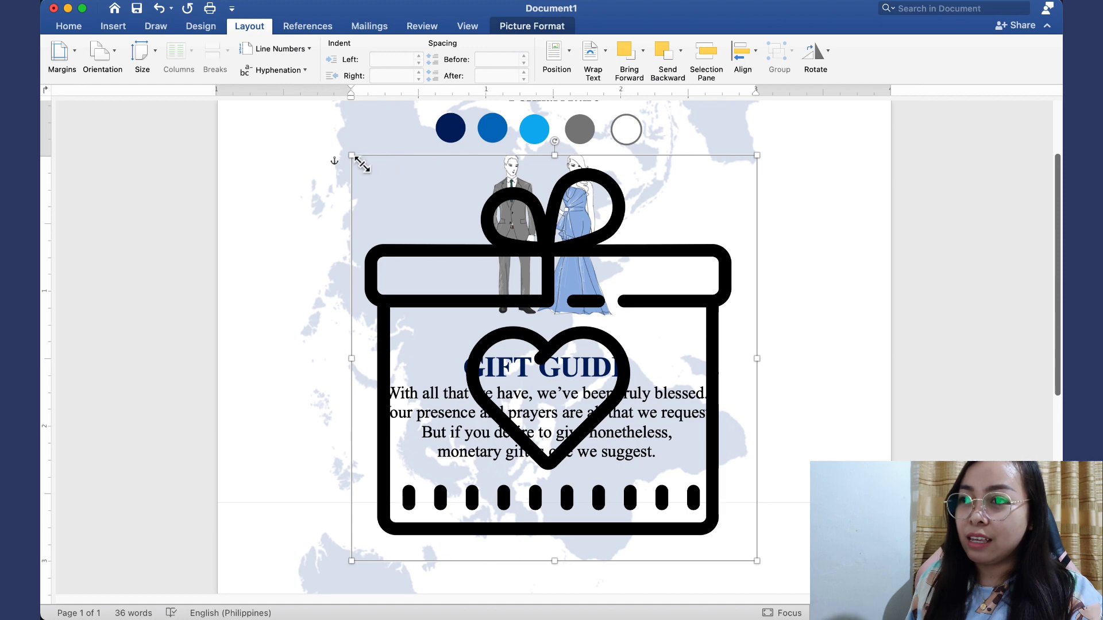
Shrink the gift box to about 0.84 inches beside the GIFT GUIDE verse, nudging both slightly right
left_click_drag(376, 173, 669, 462)
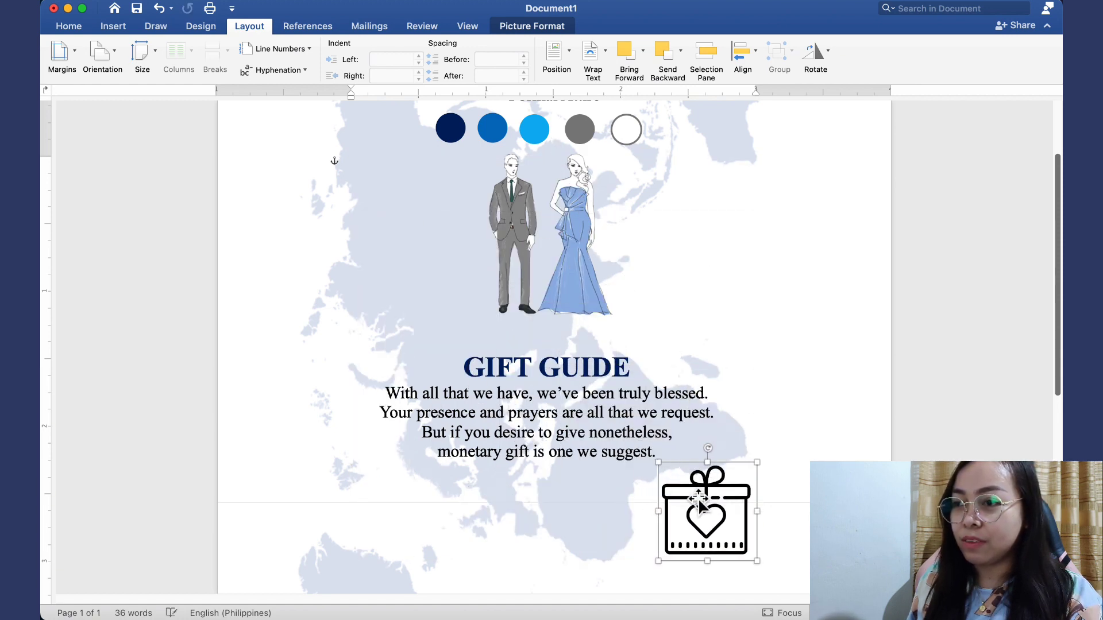
left_click_drag(723, 549, 744, 470)
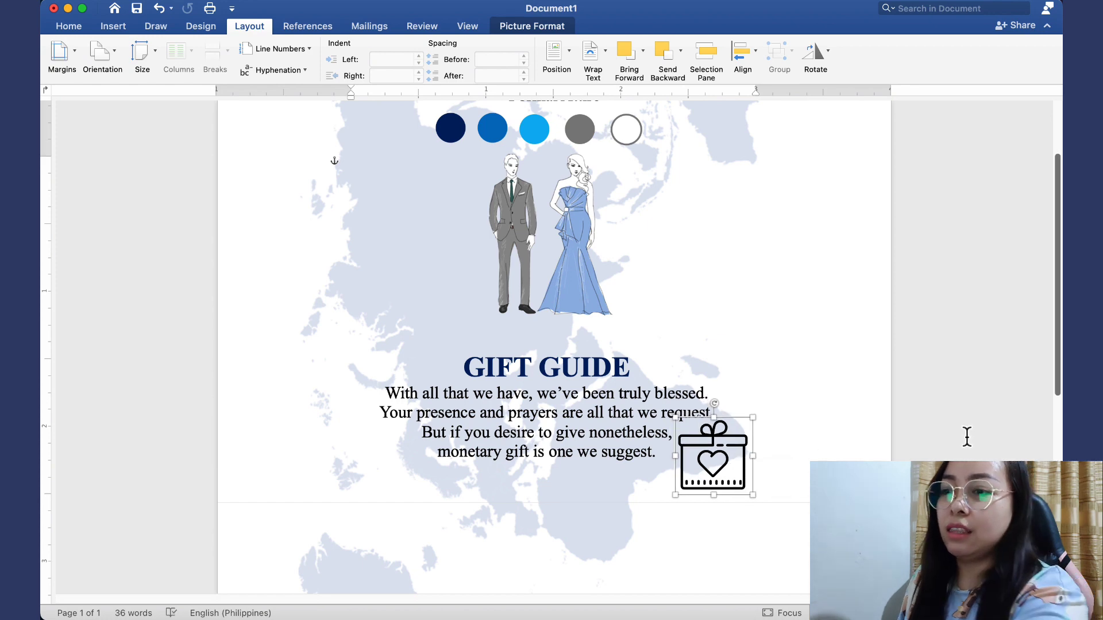
scroll(967, 433, "down", 4)
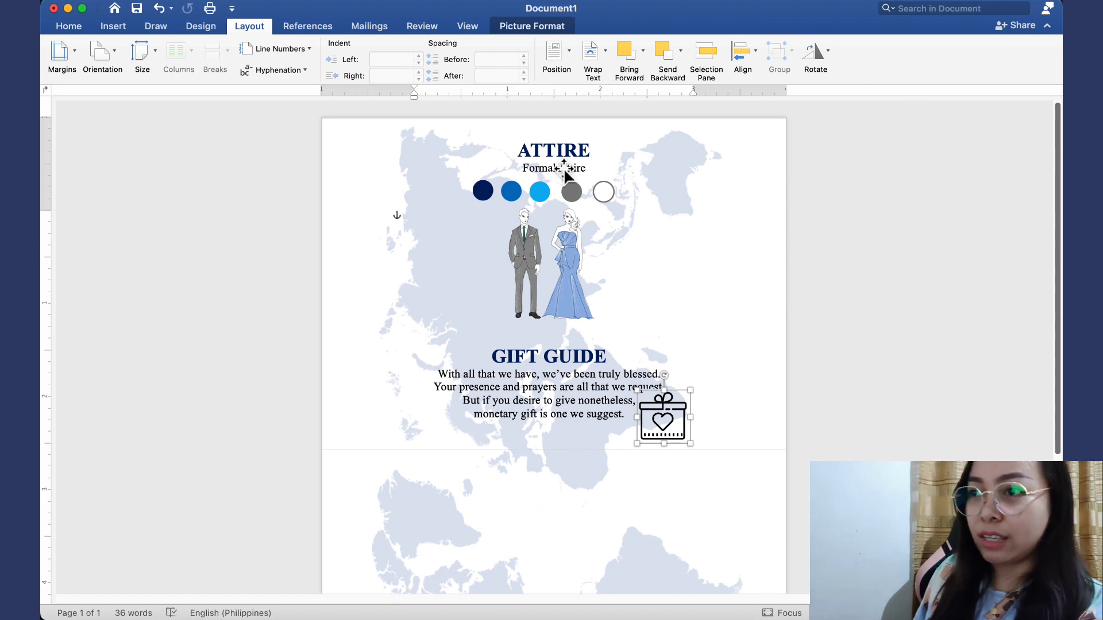
left_click(562, 390)
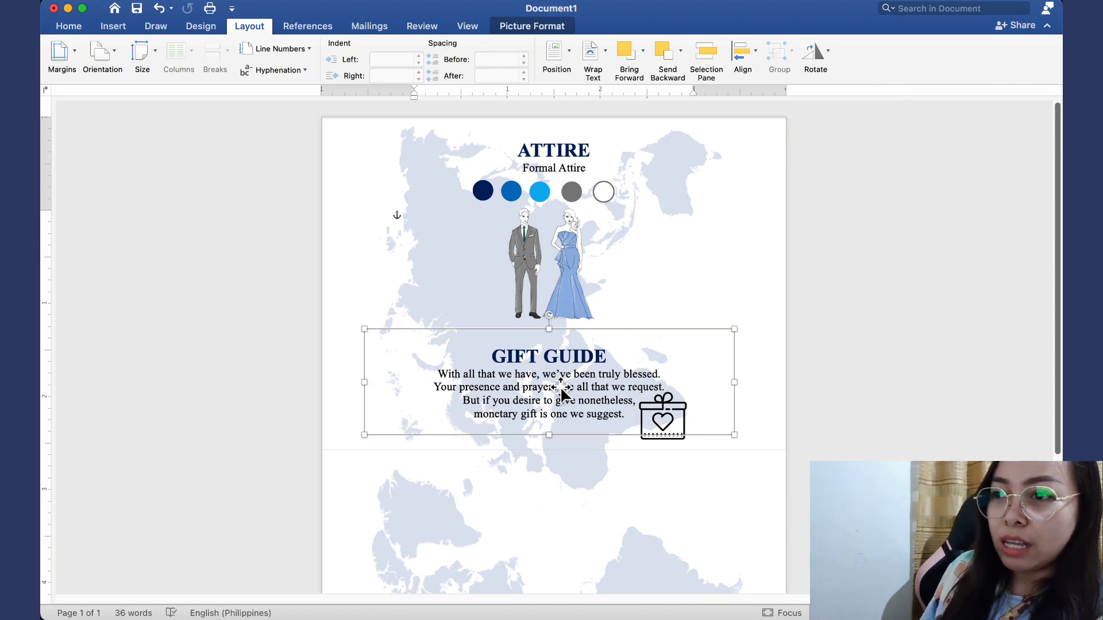
left_click(563, 390)
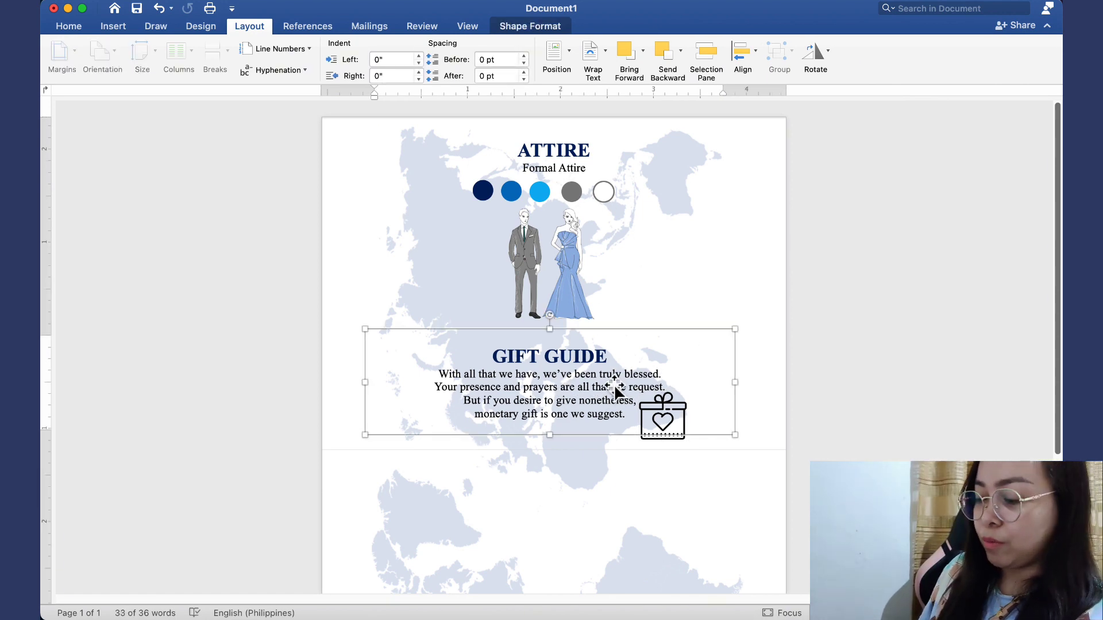
key("Right")
key("Right")
key("Right")
key("Right")
key("Right")
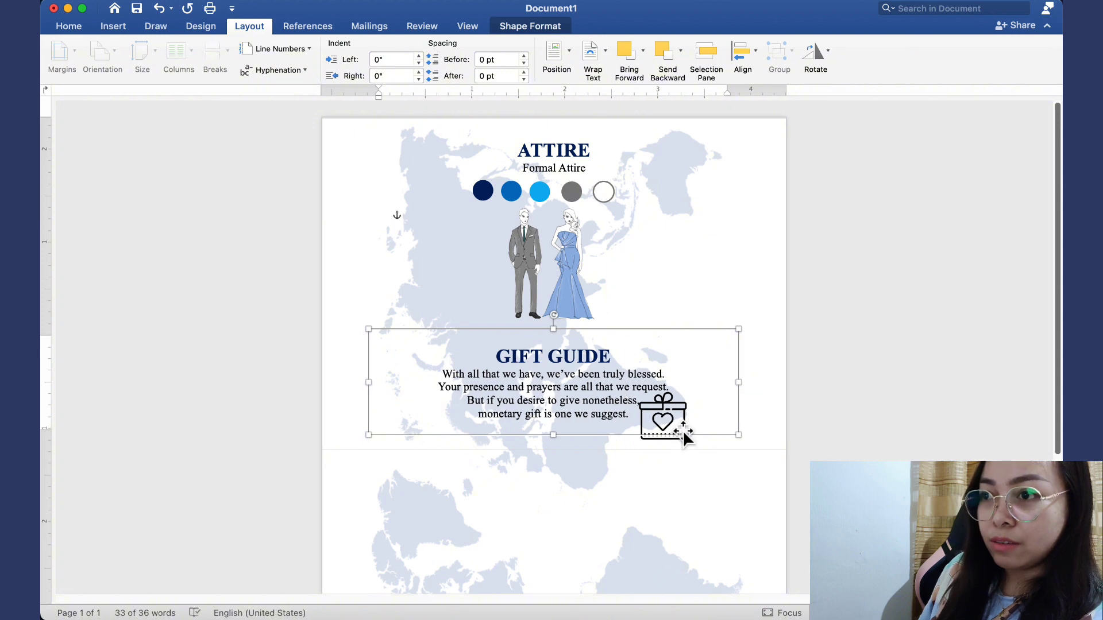
left_click(684, 429)
key("Right")
key("Right")
key("Right")
key("Right")
key("Right")
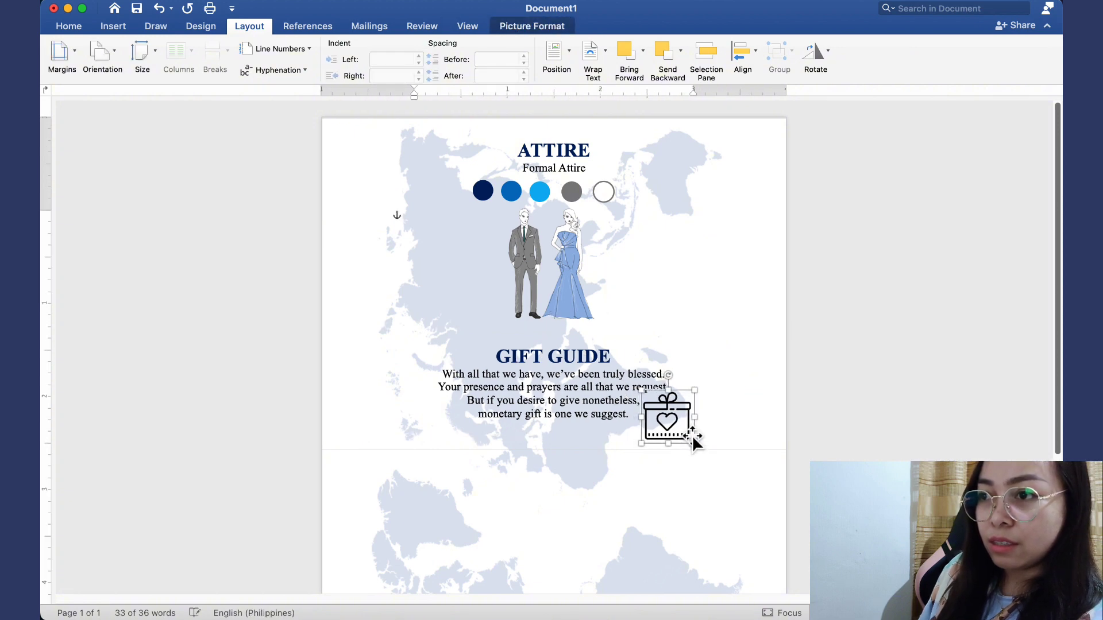
left_click(909, 349)
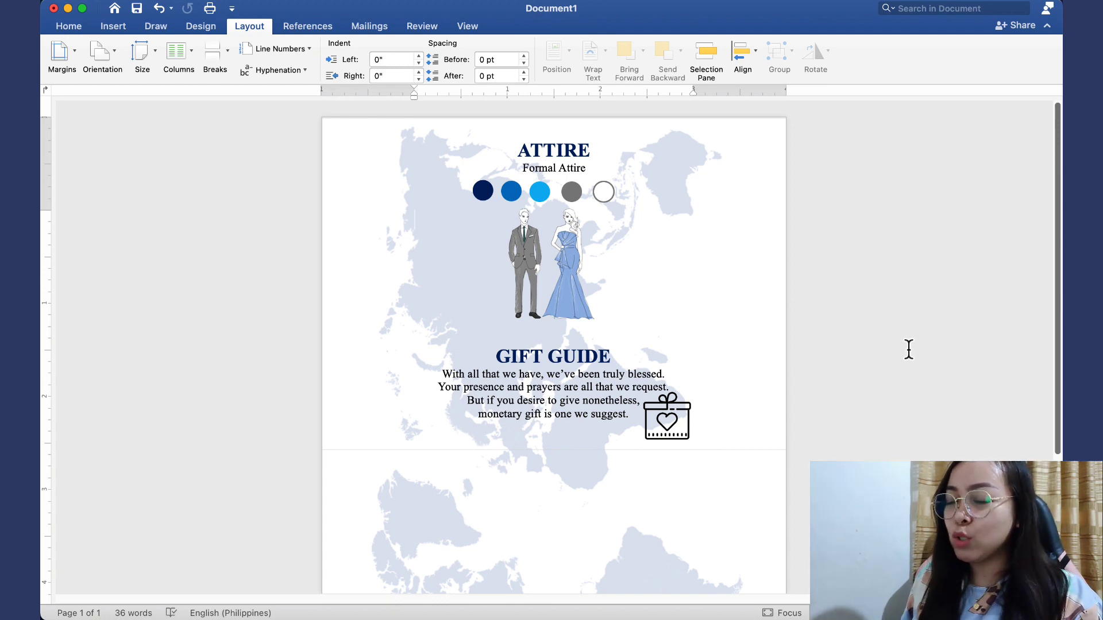
Option-drag a duplicate of the ATTIRE / Formal Attire box below the GIFT GUIDE verse
scroll(909, 349, "down", 5)
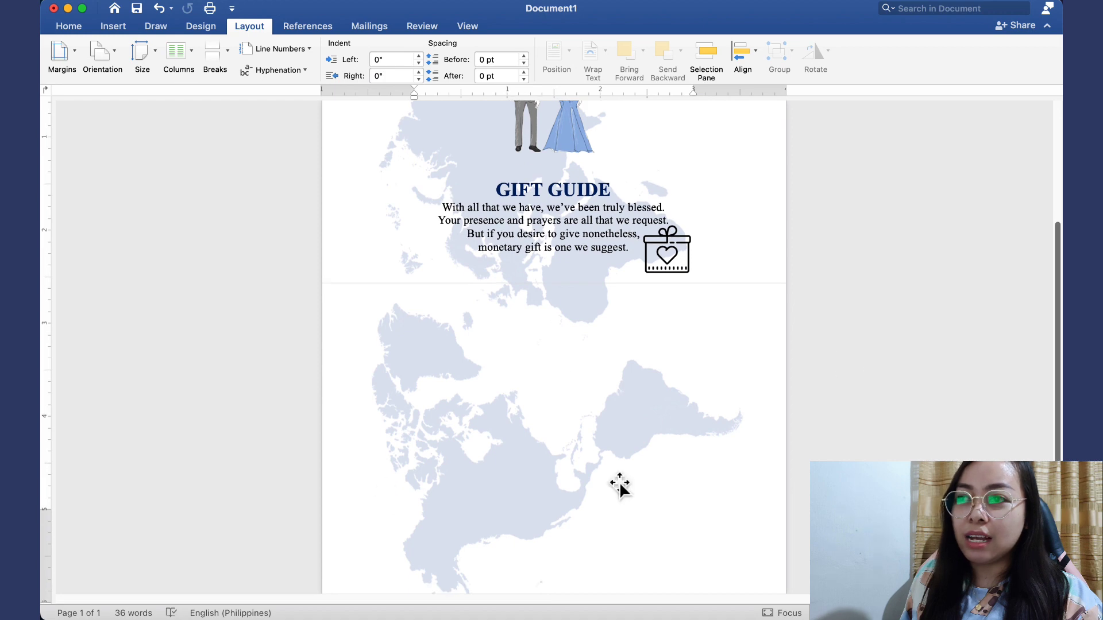
scroll(535, 425, "up", 3)
scroll(534, 424, "up", 3)
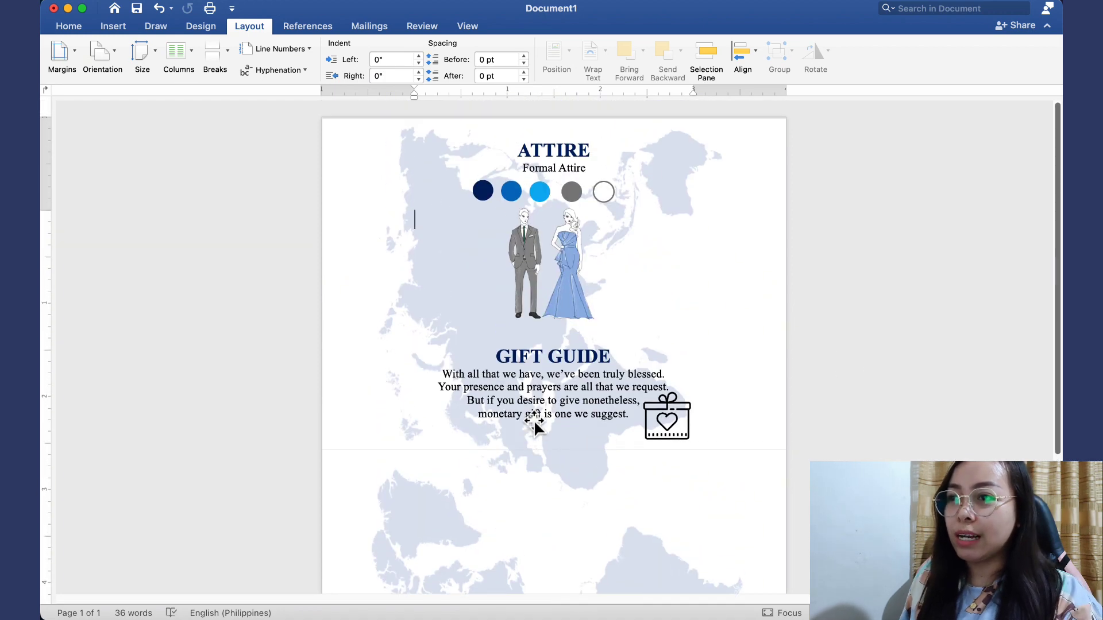
left_click(549, 165)
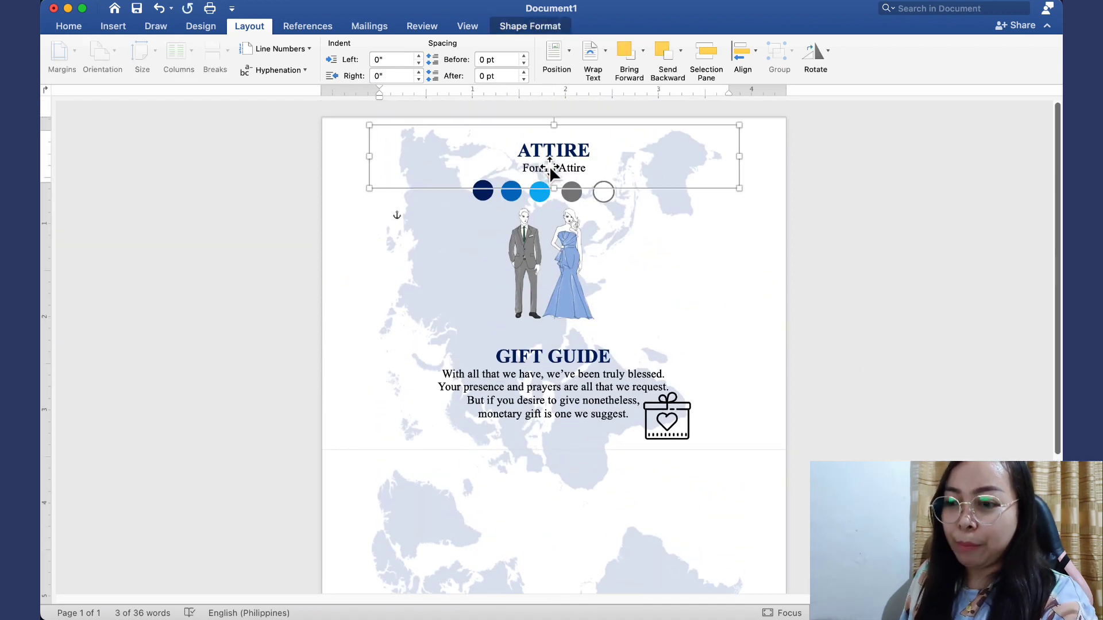
left_click_drag(549, 166, 559, 502)
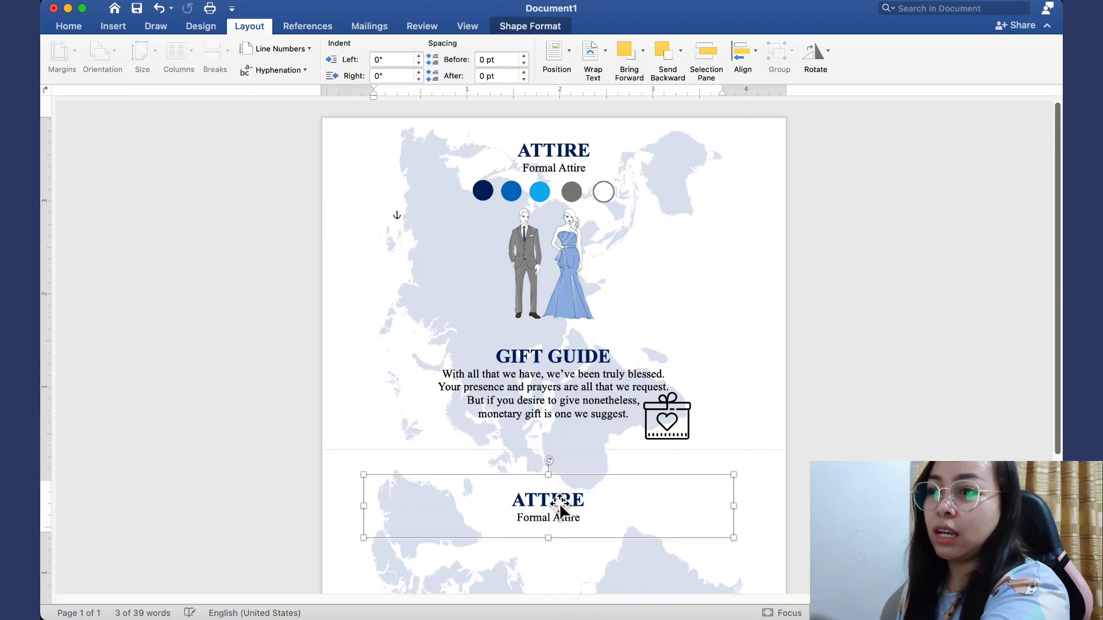
scroll(559, 502, "up", 2)
scroll(559, 502, "up", 3)
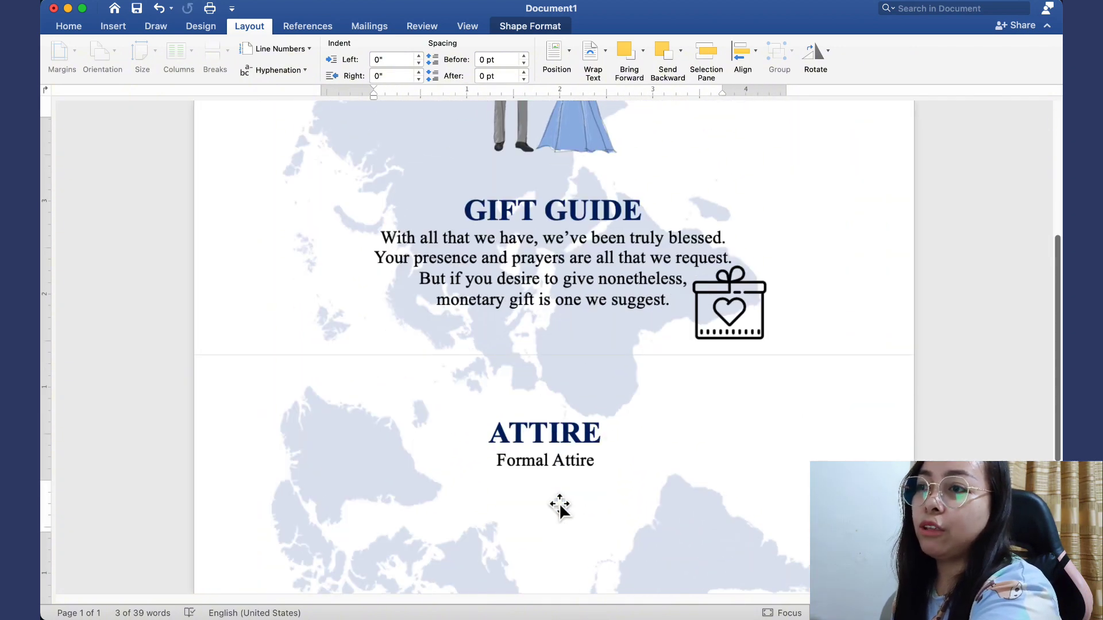
scroll(560, 505, "down", 5)
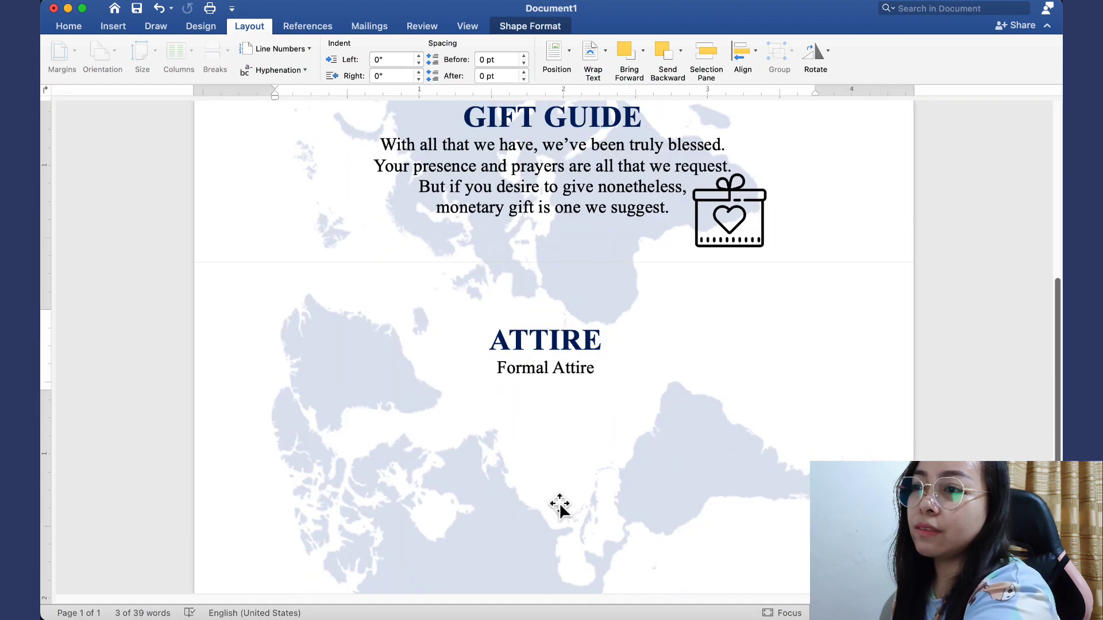
scroll(559, 501, "down", 1)
left_click(605, 271)
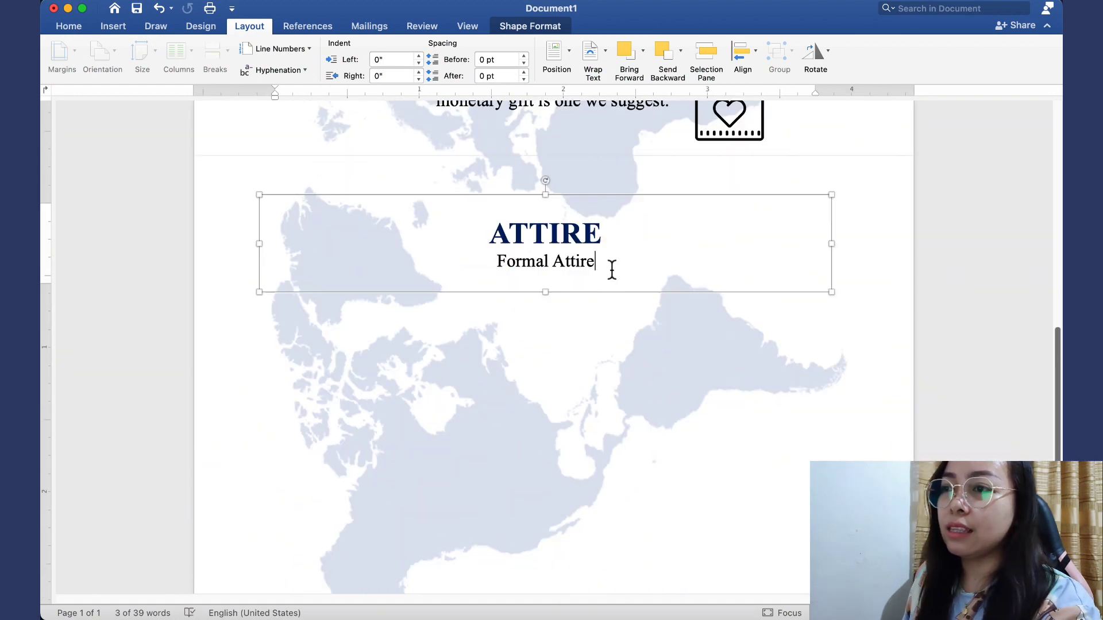
Replace the copied box's text with 'PASSPORT TO MARRIAGE'
left_click_drag(610, 269, 511, 251)
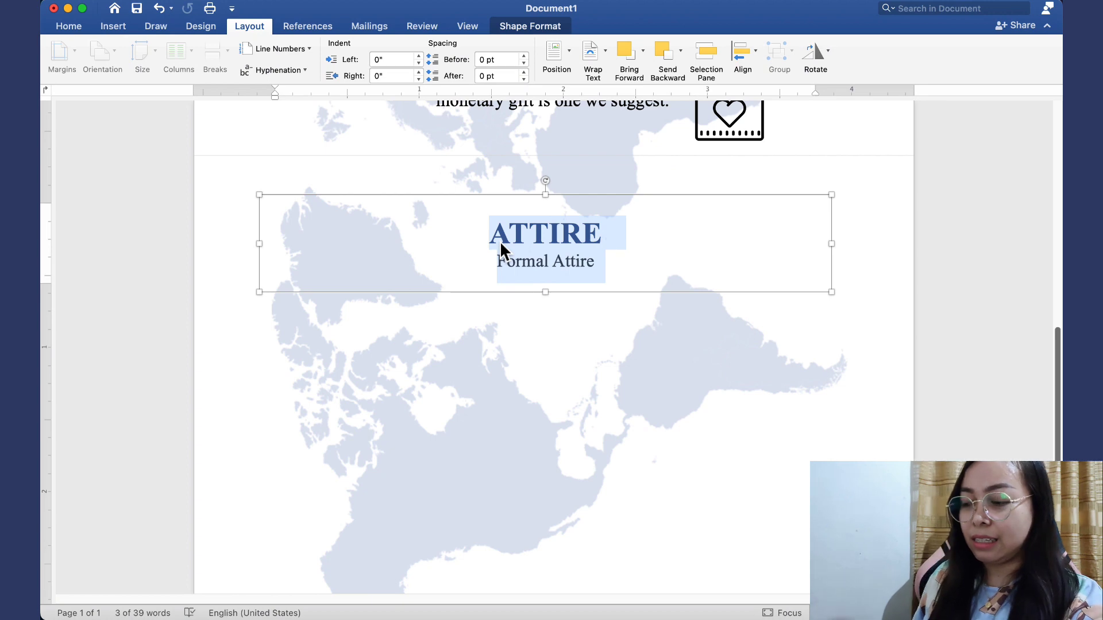
type("P")
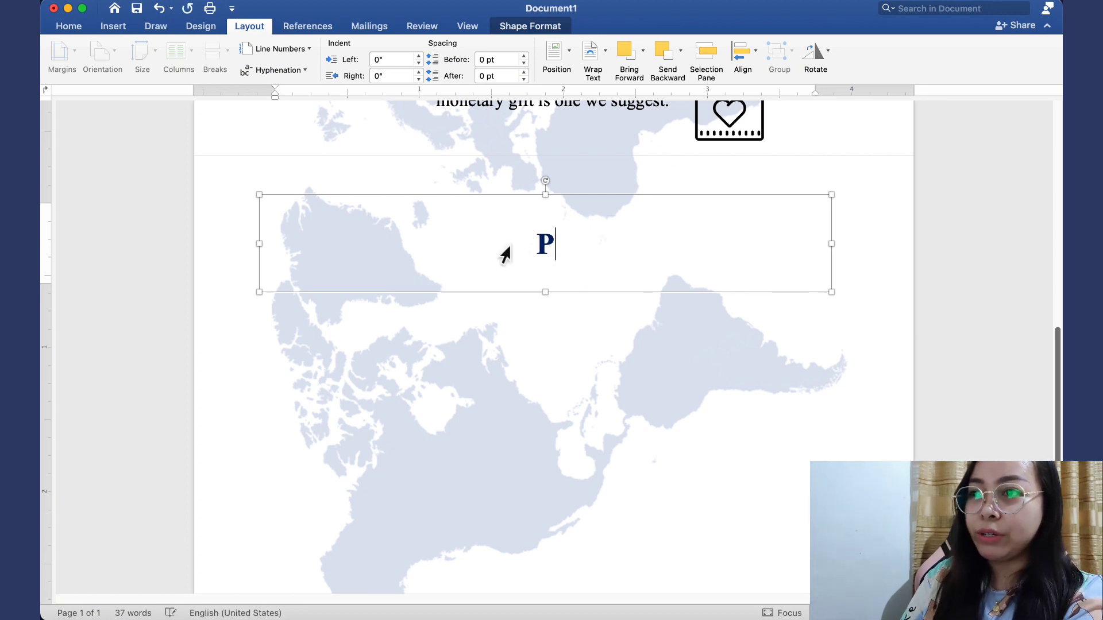
type("ASSPORT")
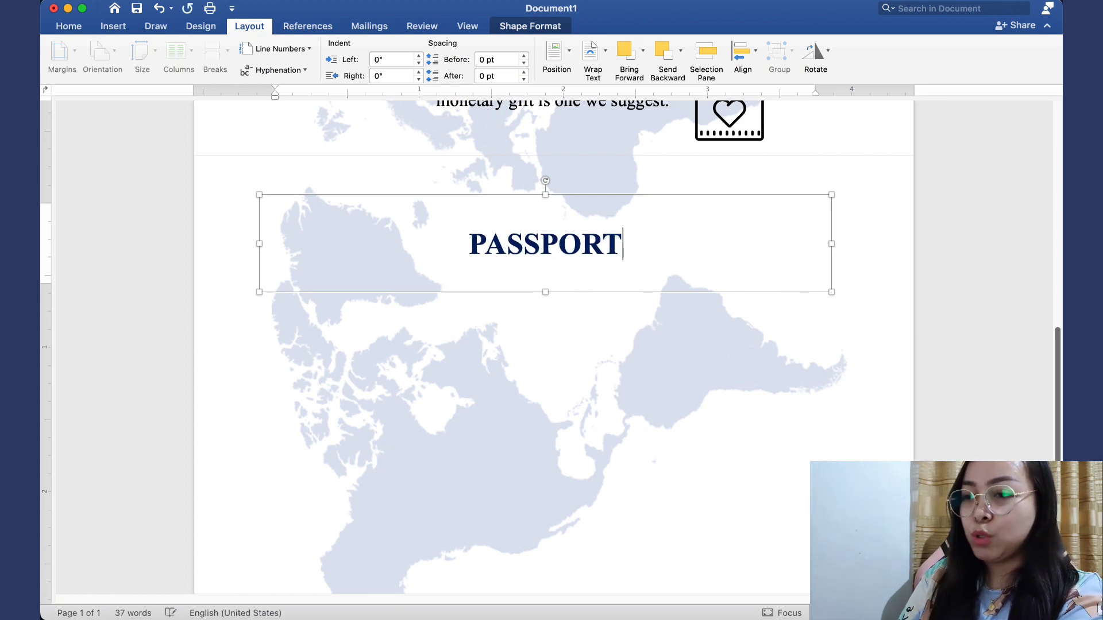
type(" TO MARRIAGE")
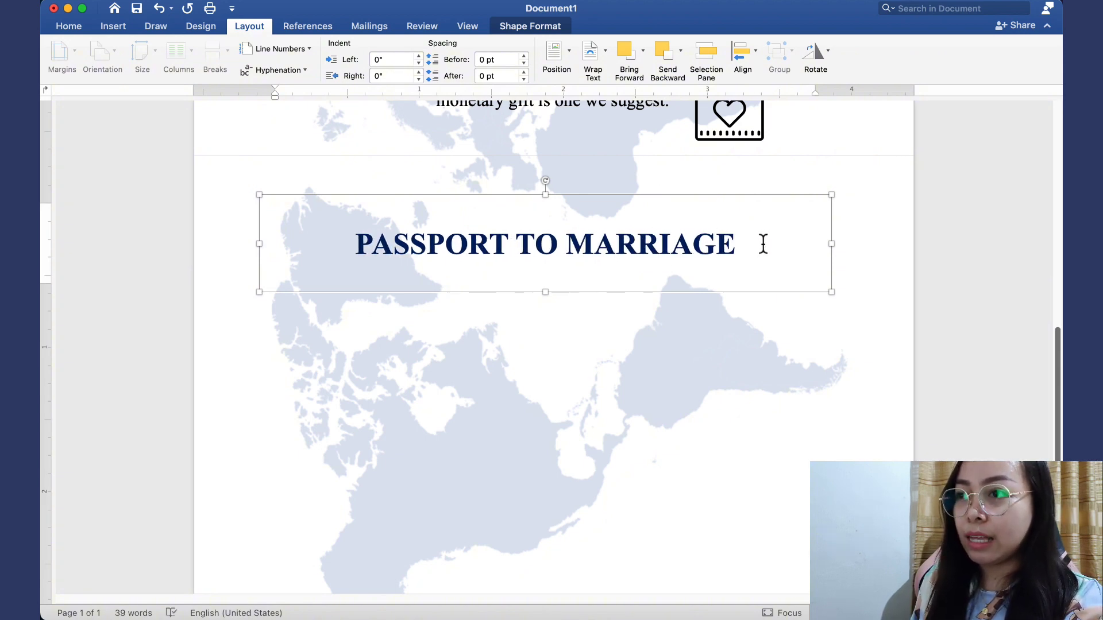
left_click_drag(759, 248, 404, 251)
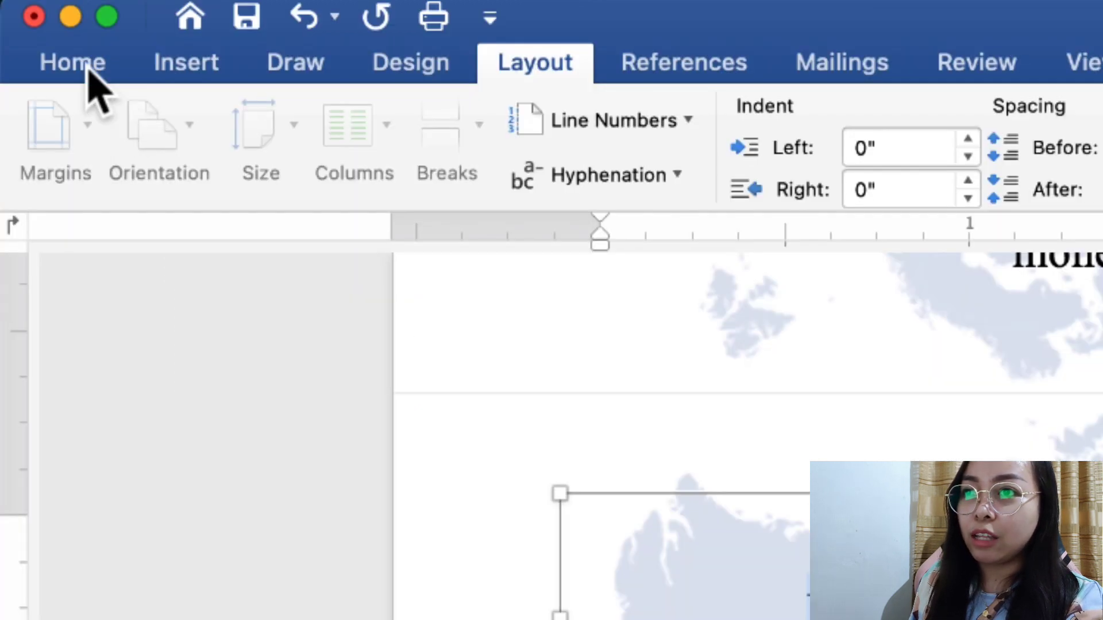
Set the PASSPORT TO MARRIAGE title to 20 pt, undoing a trial move of the box
left_click(88, 67)
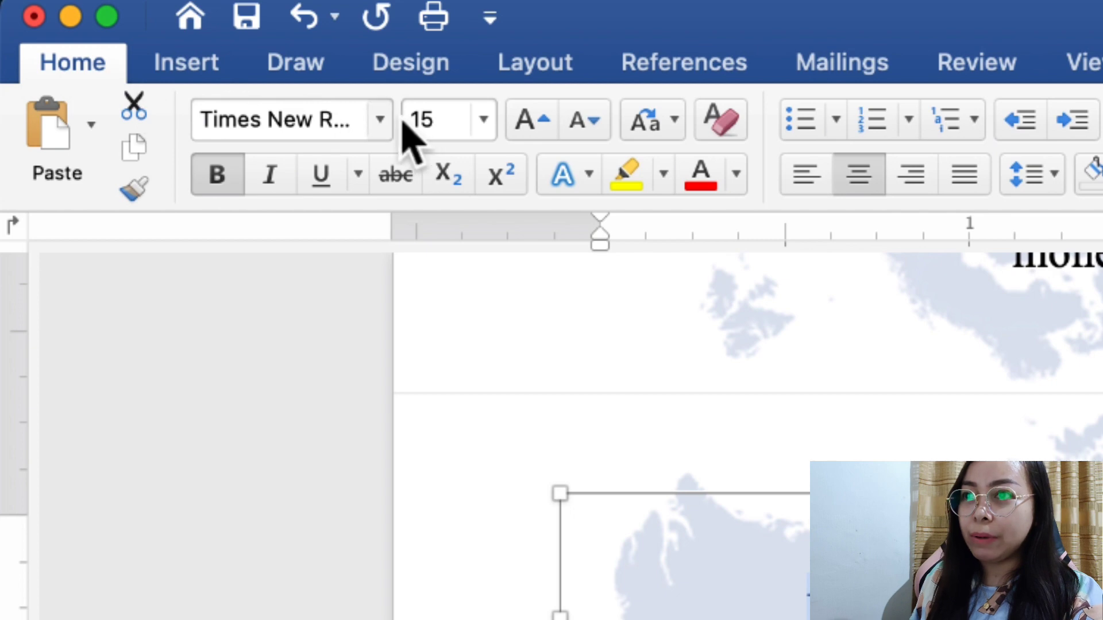
left_click(464, 127)
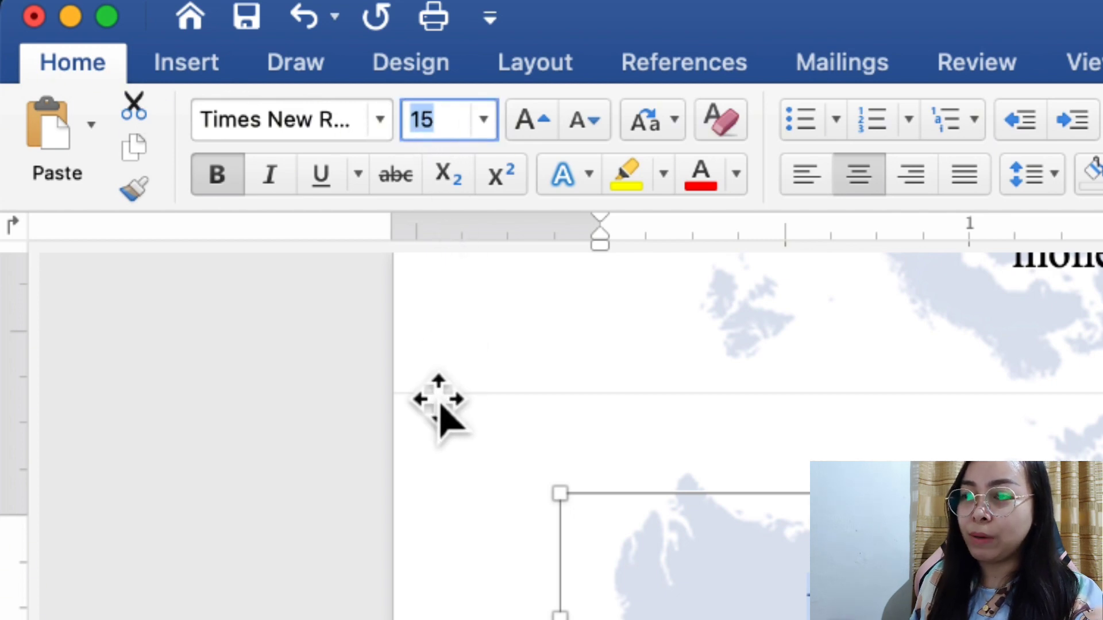
type("20")
key("Return")
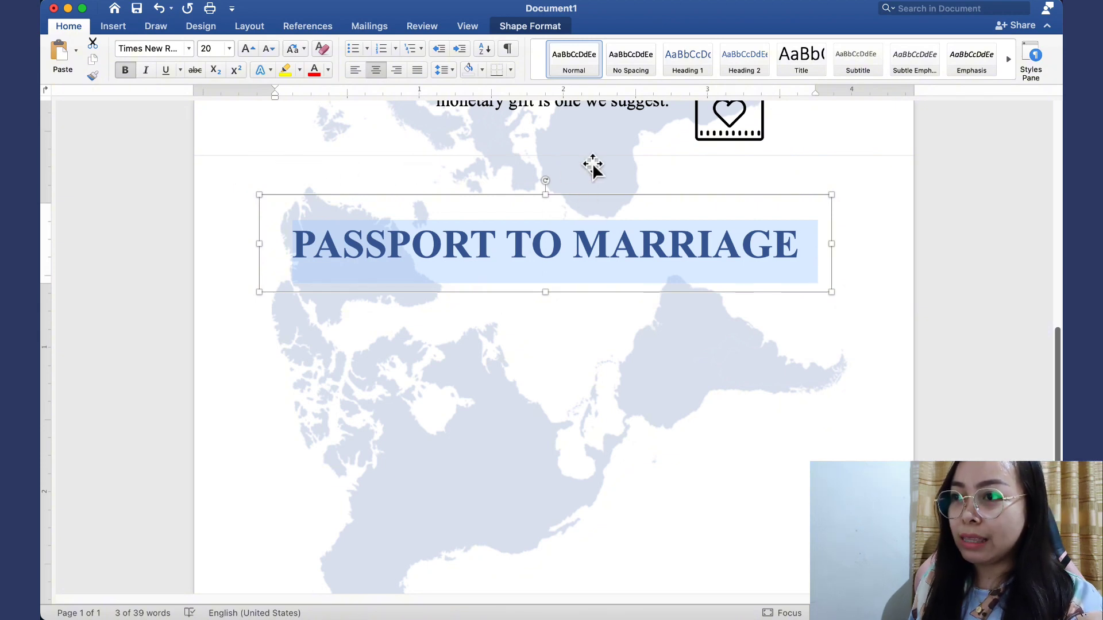
left_click_drag(591, 202, 598, 170)
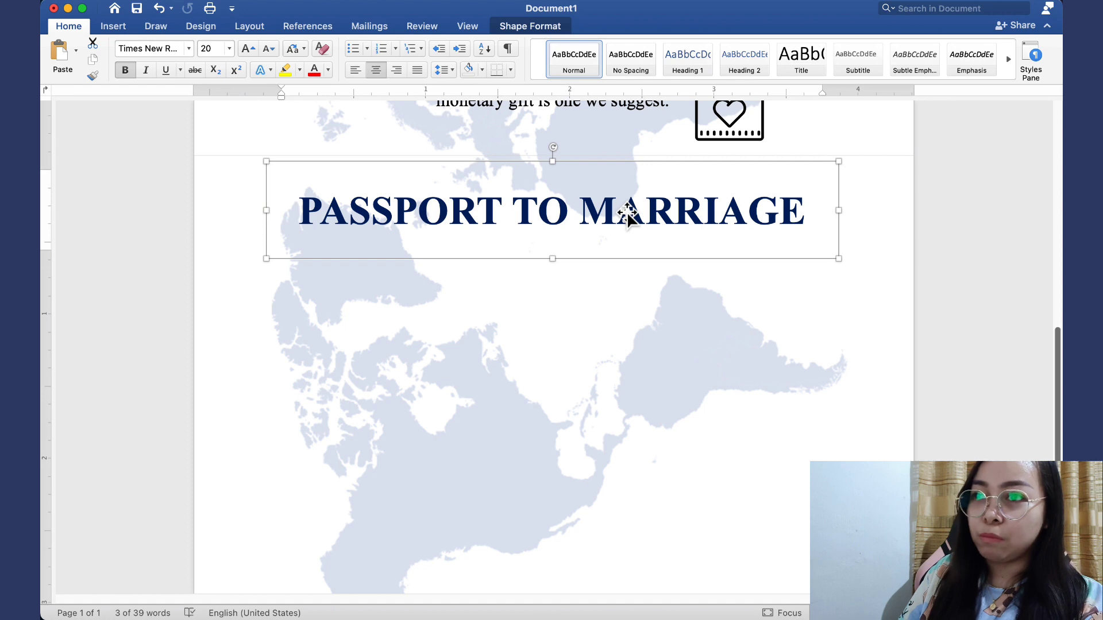
key("super+z")
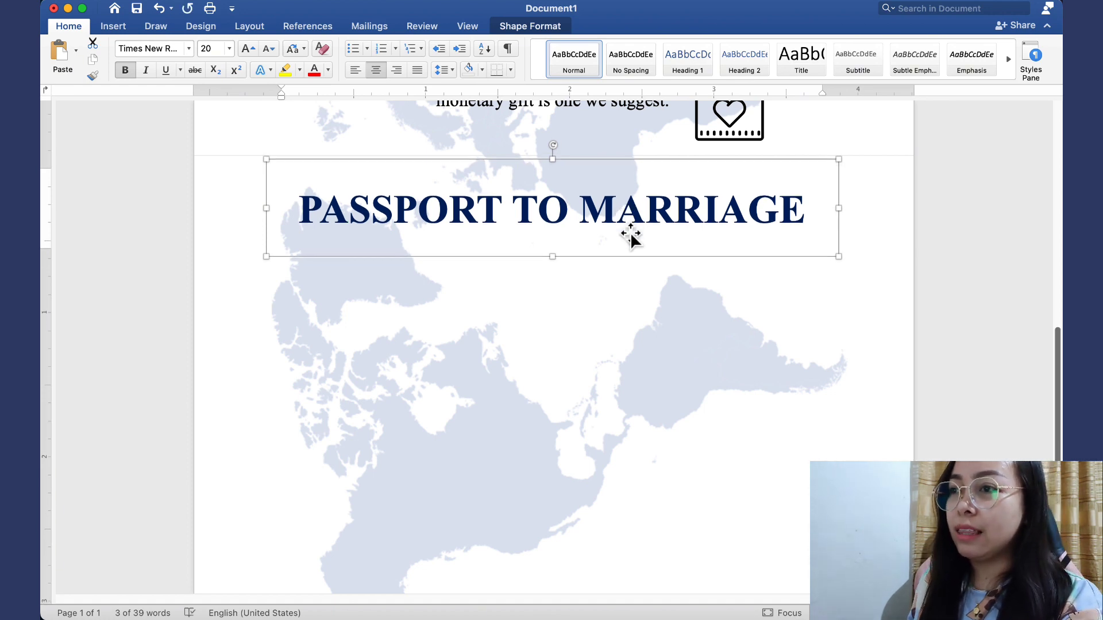
scroll(629, 232, "up", 6)
scroll(630, 232, "up", 2)
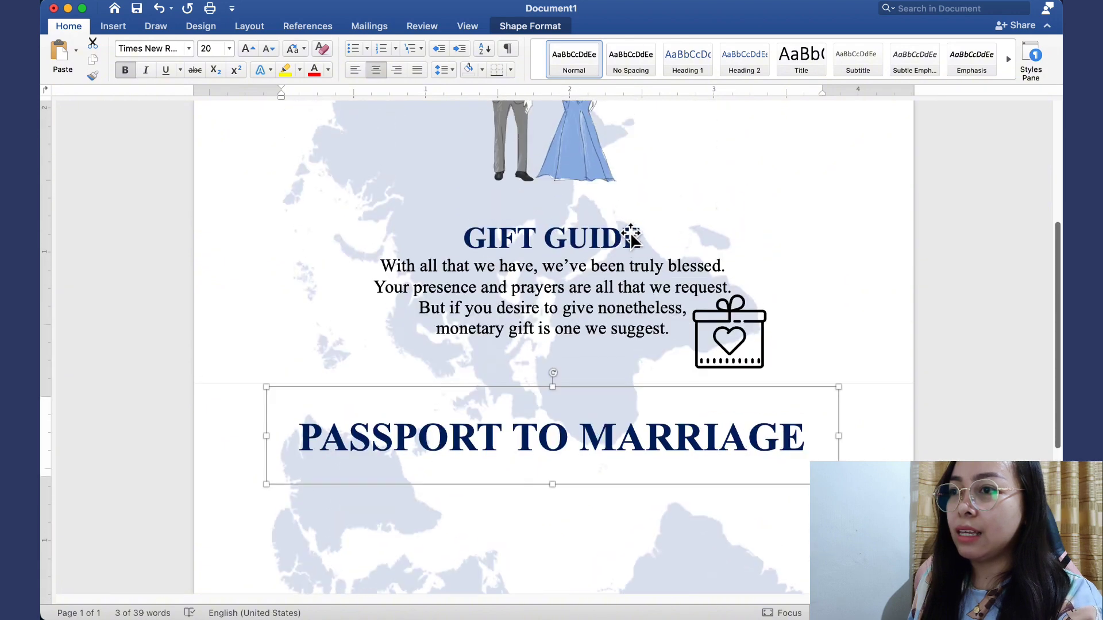
Paste another ATTIRE box and place it below the PASSPORT TO MARRIAGE title
scroll(528, 288, "up", 9)
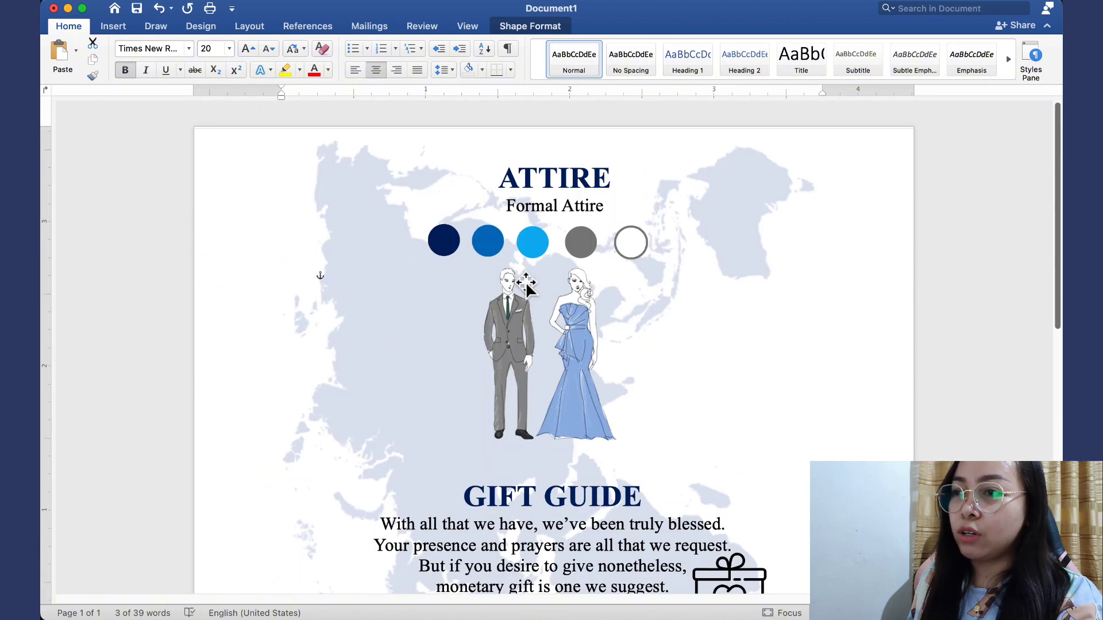
left_click(562, 195)
key("super+v")
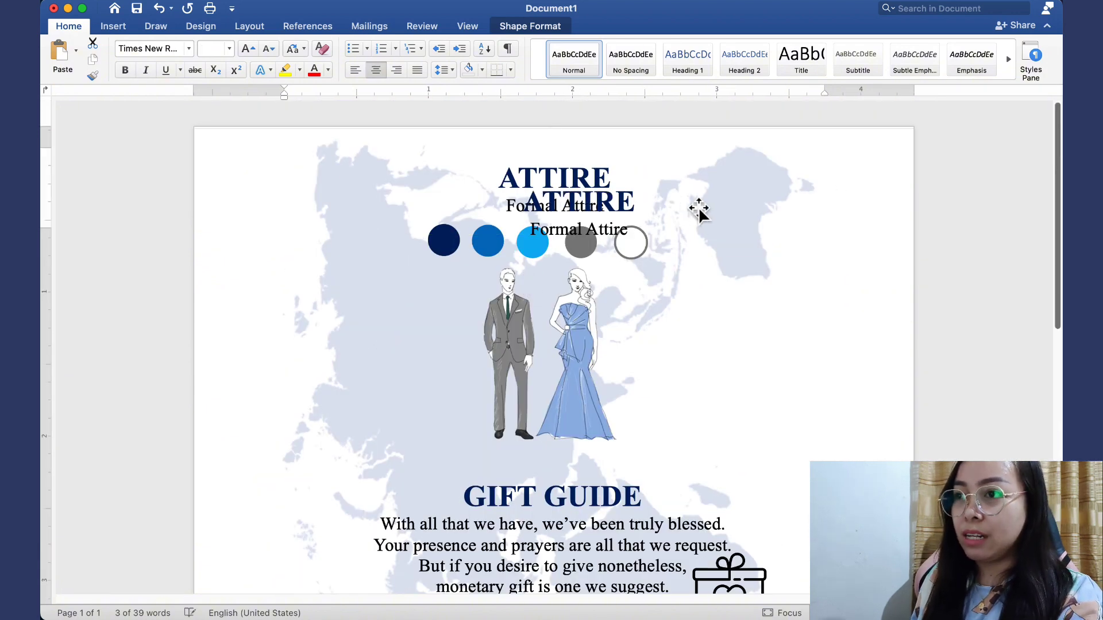
left_click_drag(668, 213, 820, 397)
scroll(729, 376, "down", 3)
Stretch the new box to about 2.25 inches tall and select its ATTIRE lines
left_click(850, 323)
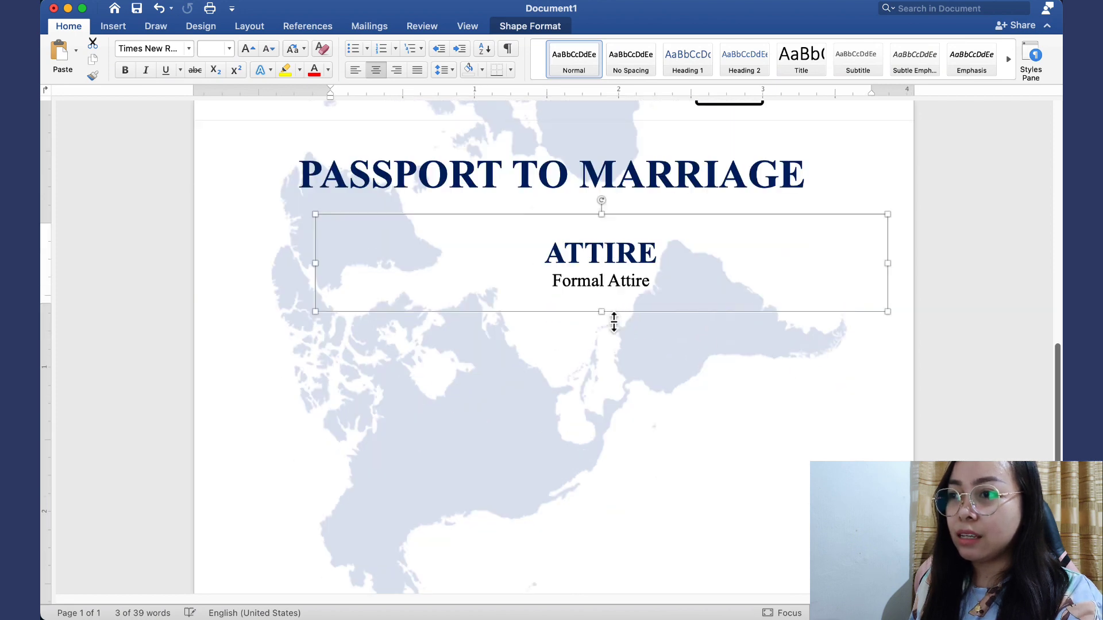
left_click_drag(603, 315, 612, 595)
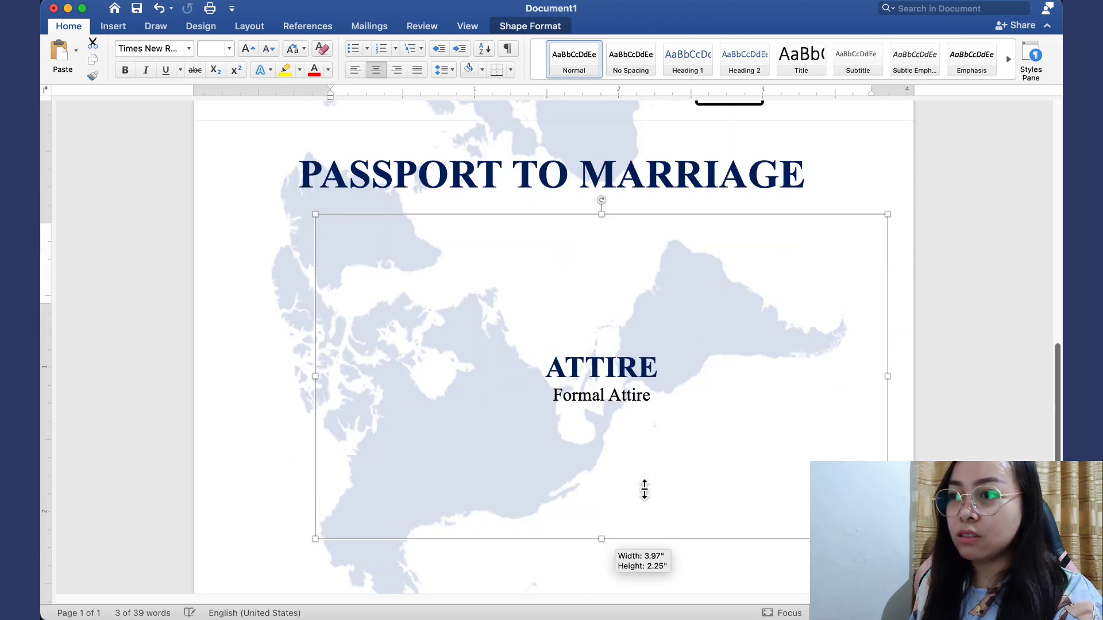
left_click(671, 402)
left_click_drag(655, 526, 582, 379)
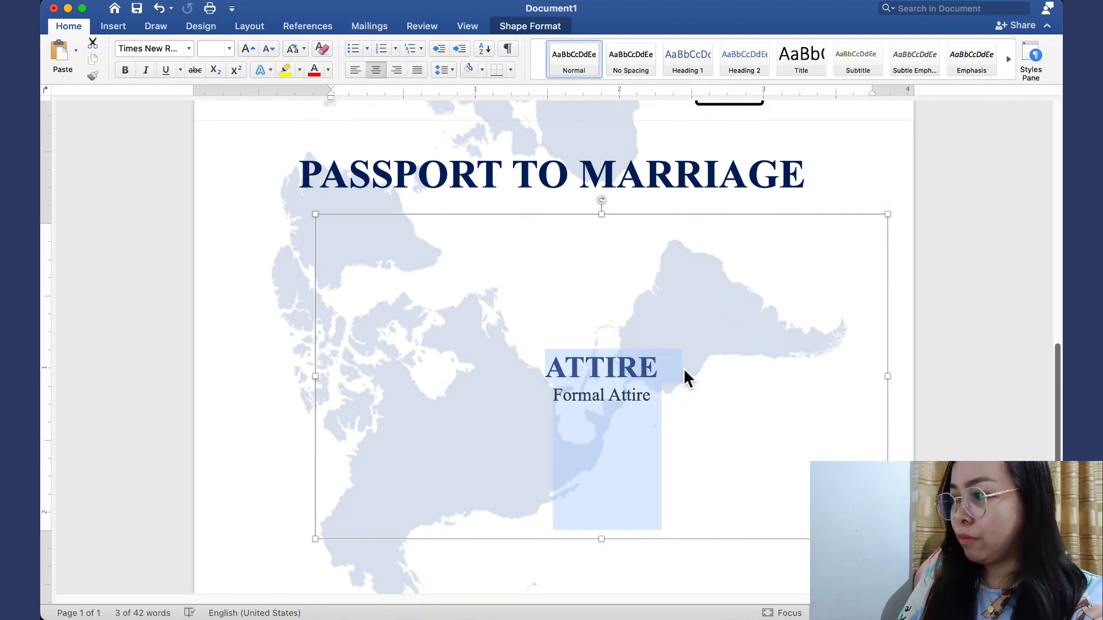
Replace the box text with 'TYPE' and set it to 9 pt
type("TY")
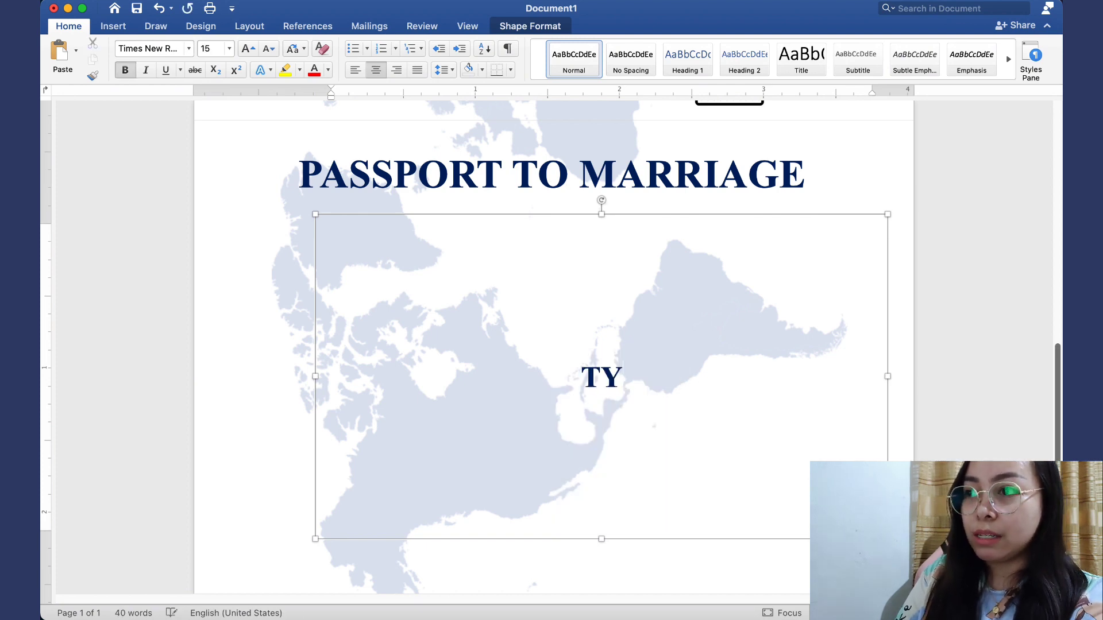
type("PE")
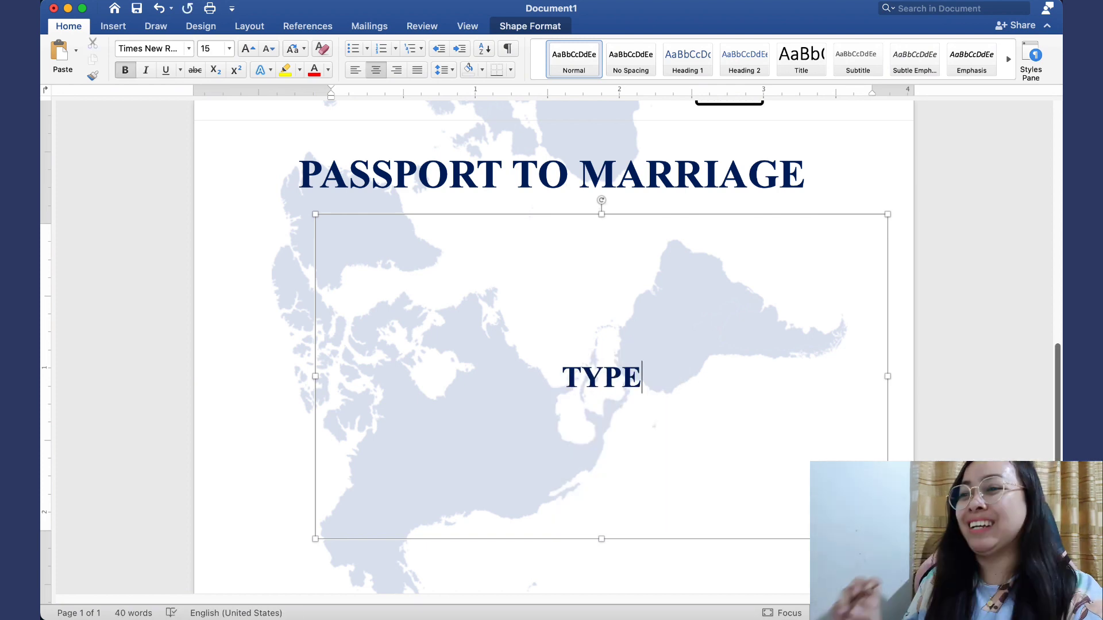
left_click_drag(662, 377, 557, 379)
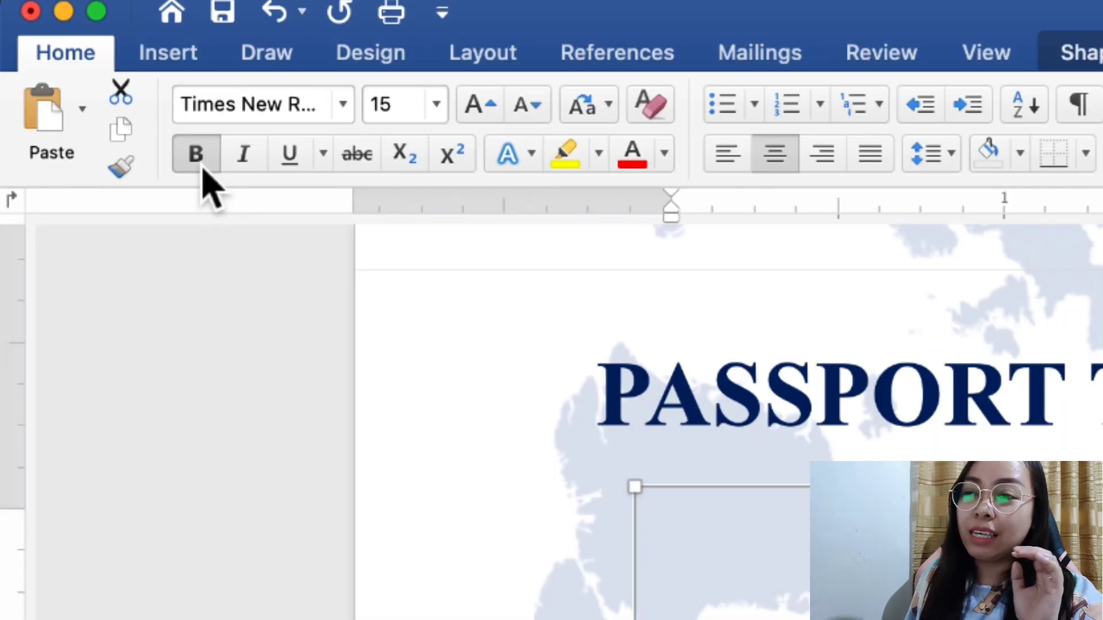
left_click(407, 117)
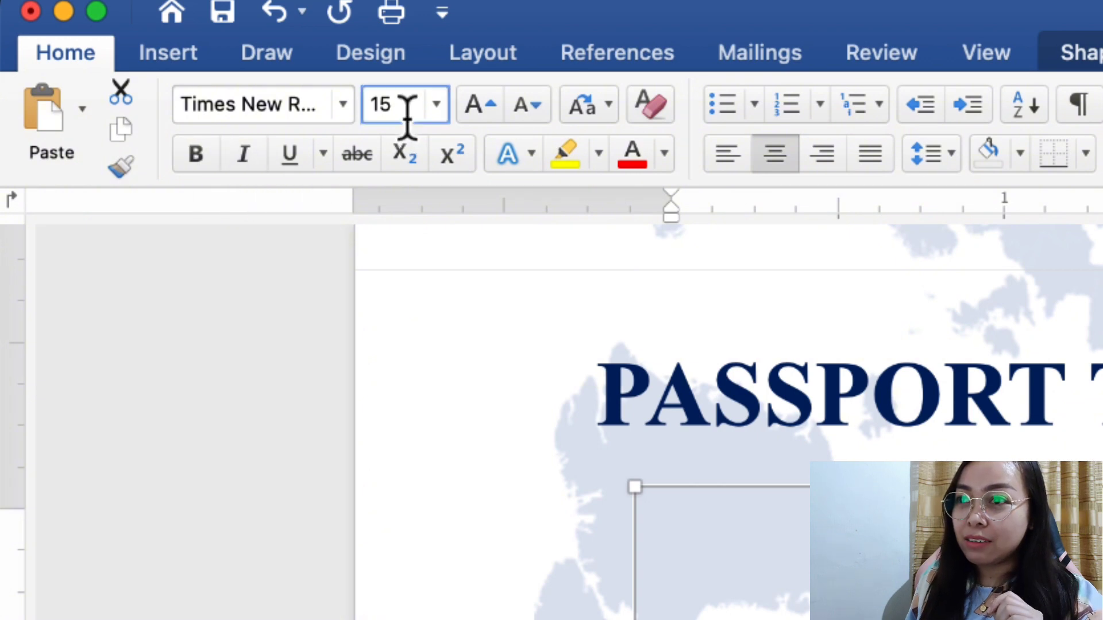
left_click_drag(408, 118, 369, 111)
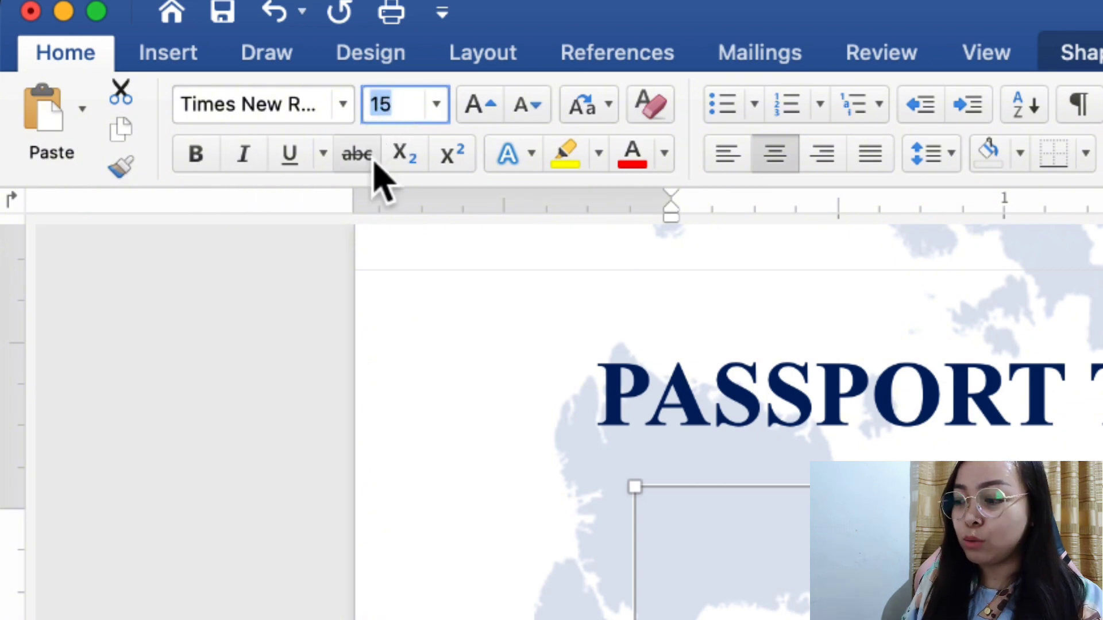
type("9")
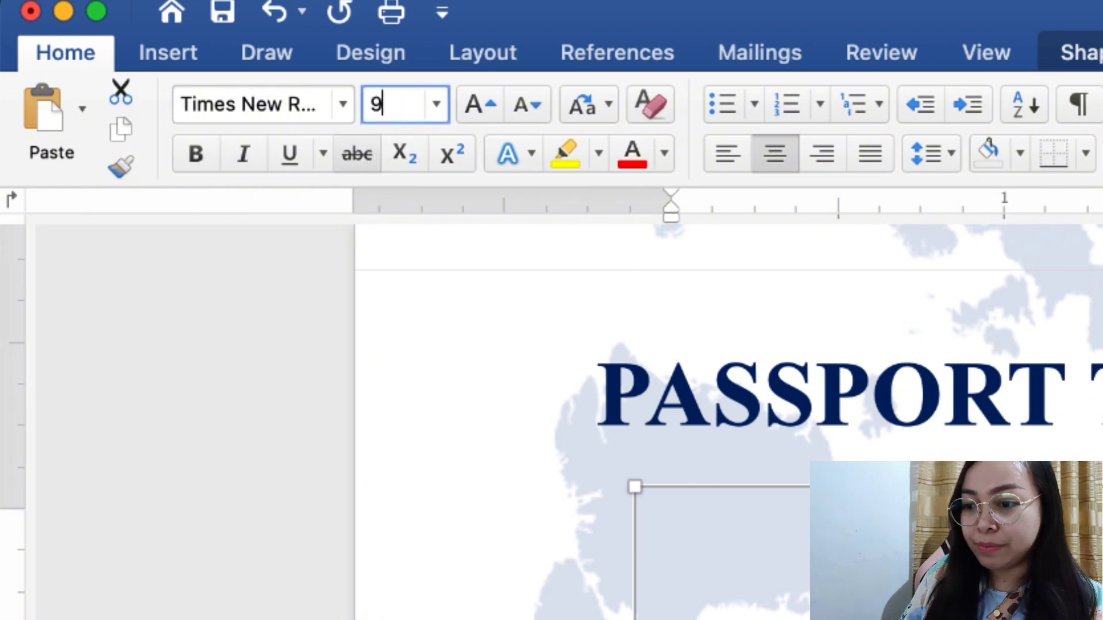
key("Return")
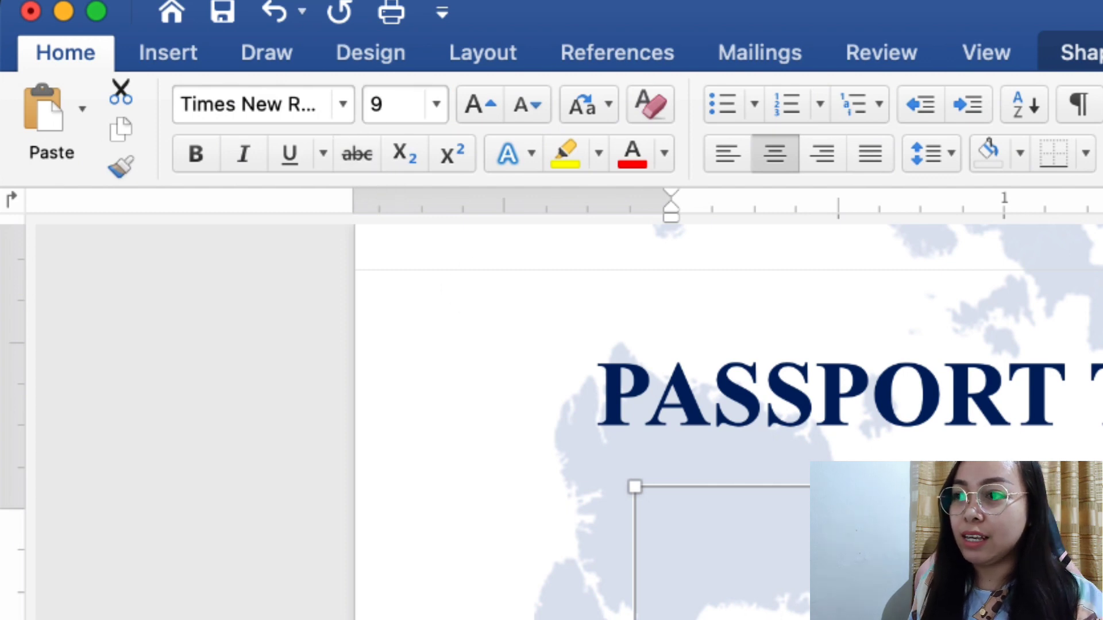
Colour the TYPE label black
left_click(665, 168)
left_click(668, 303)
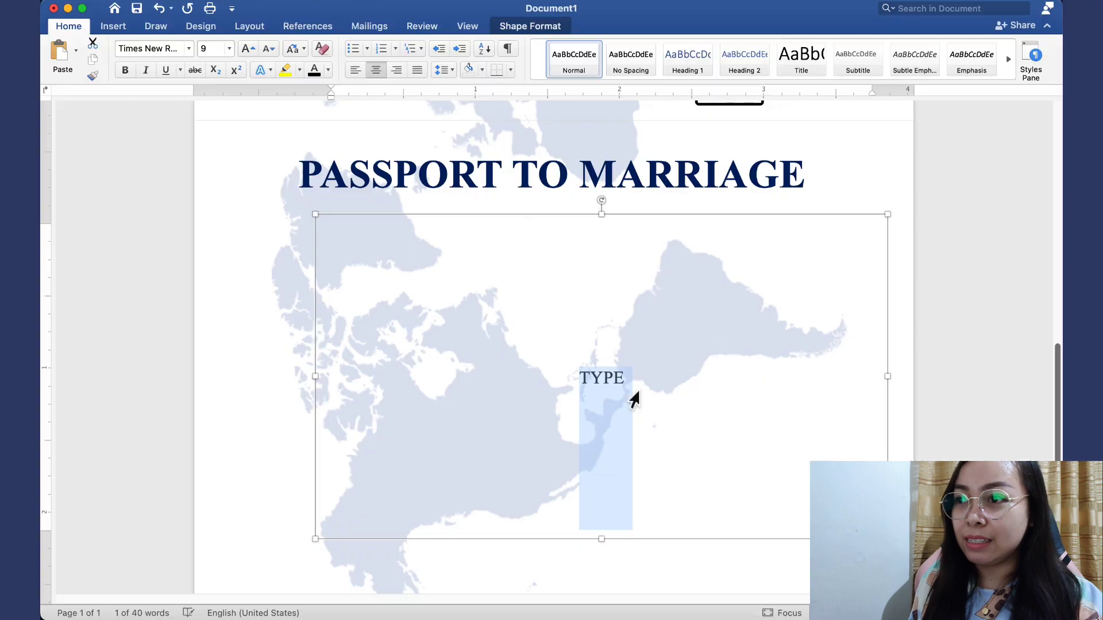
left_click(667, 391)
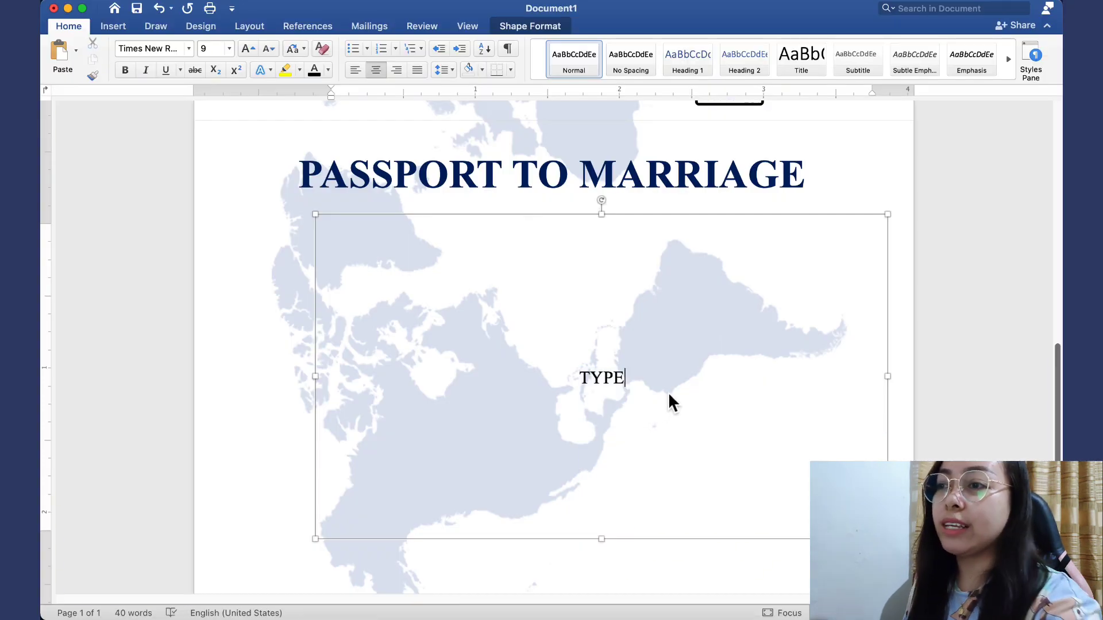
left_click_drag(637, 377, 576, 378)
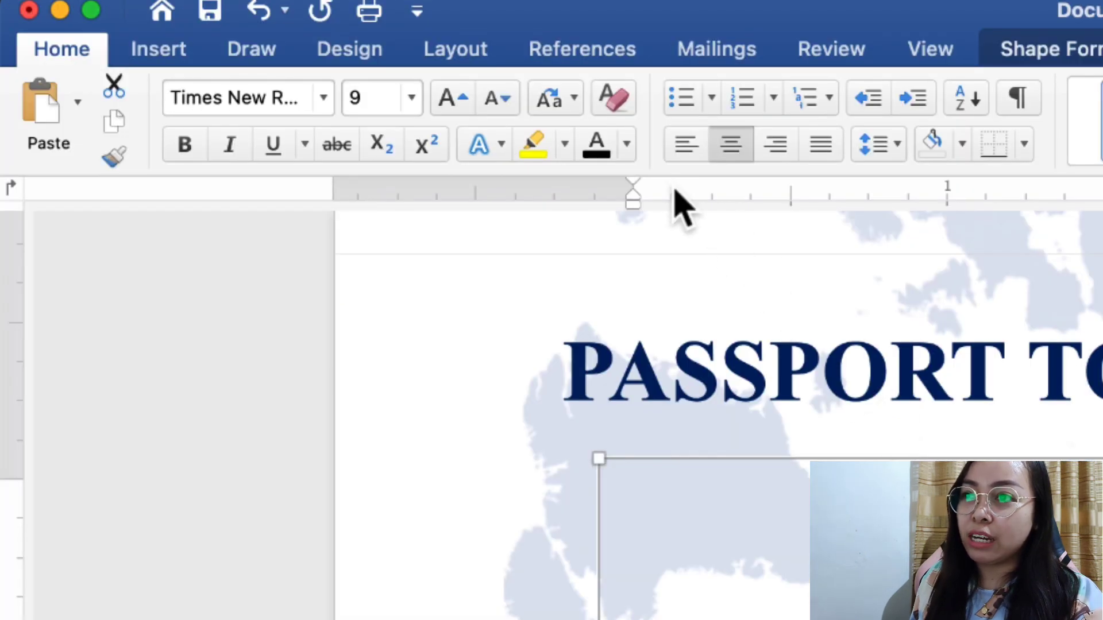
Left-align TYPE, add 'PASSPORT NO.' at a tab stop, and type WEDDING below
left_click(682, 154)
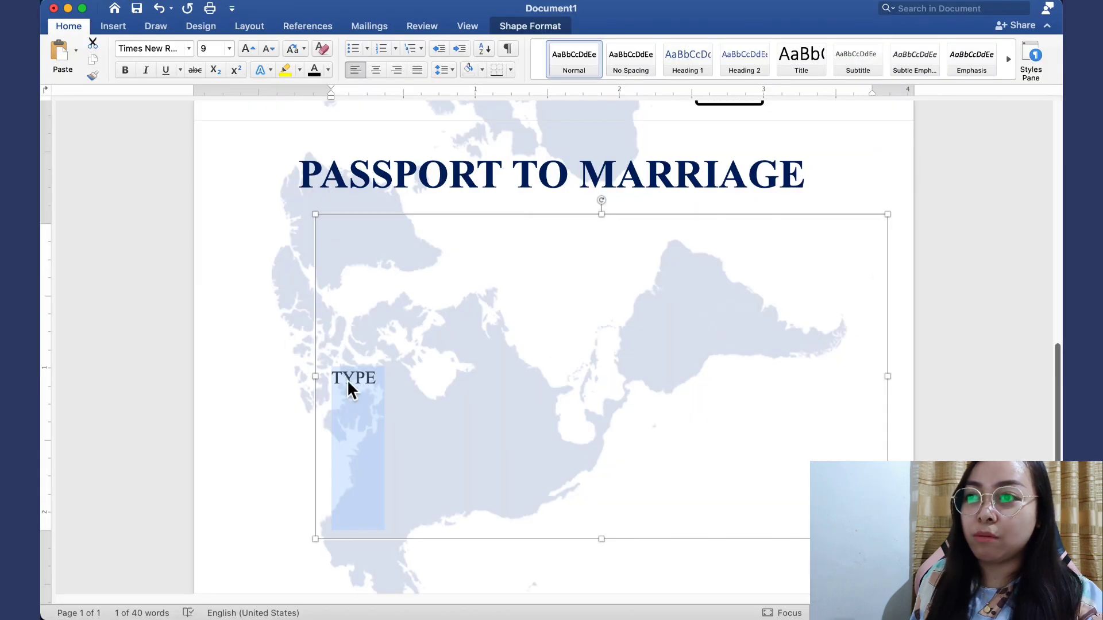
left_click(396, 378)
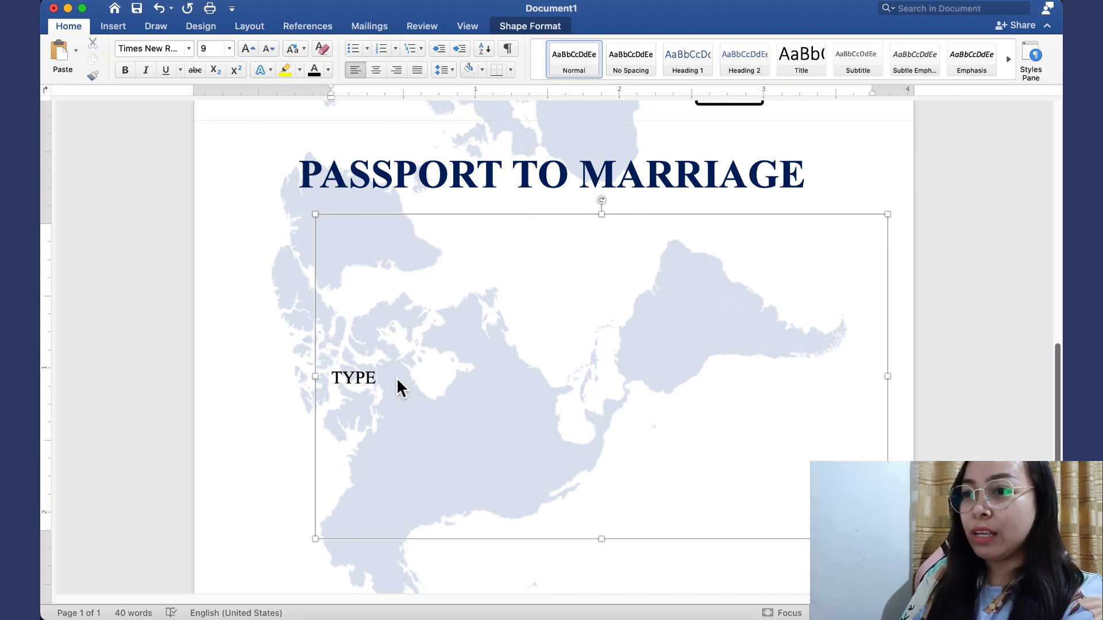
key("Tab")
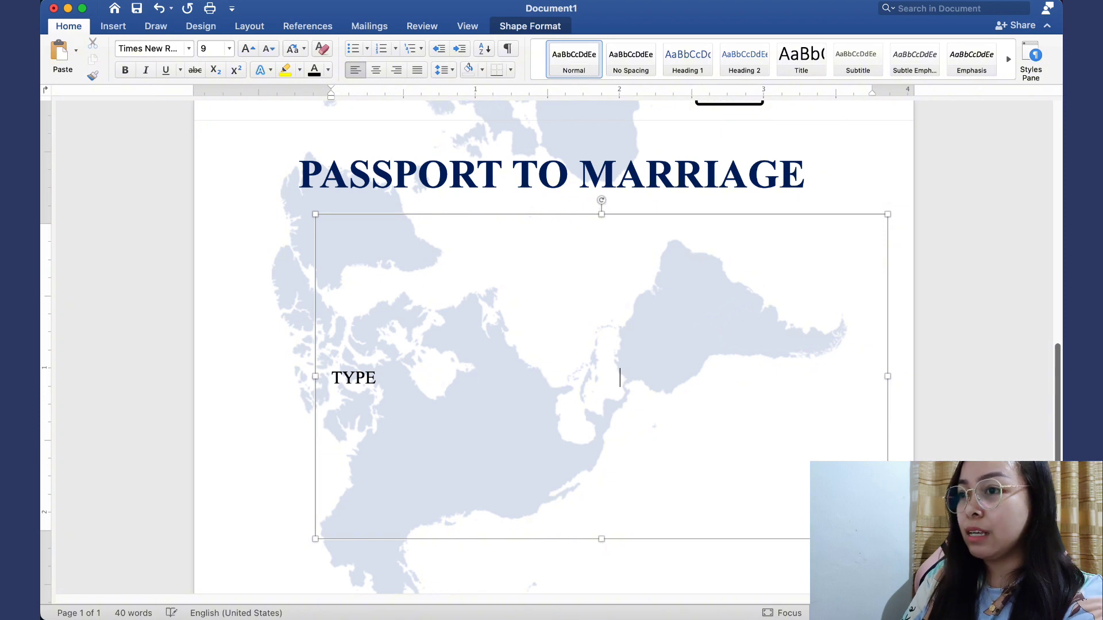
type("PAS")
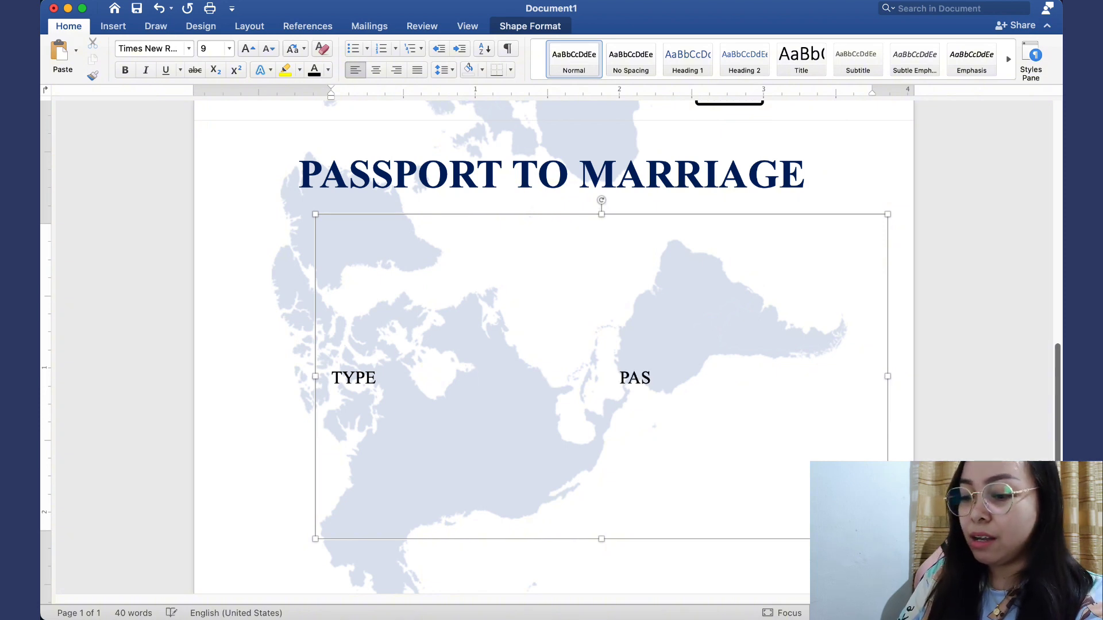
type("SPORT NO")
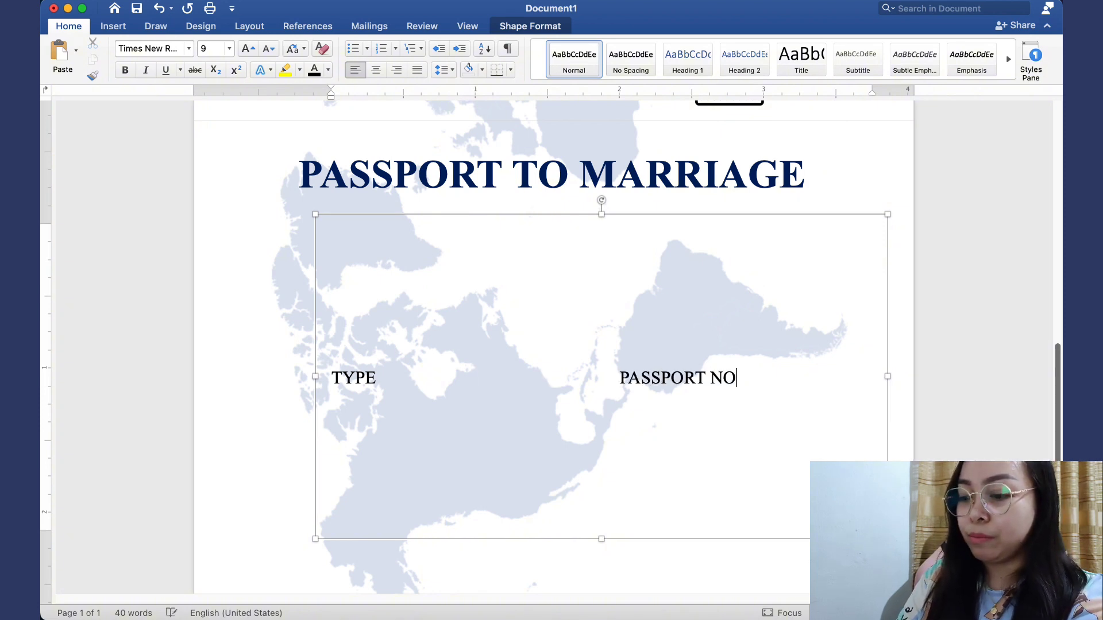
type(".")
key("Return")
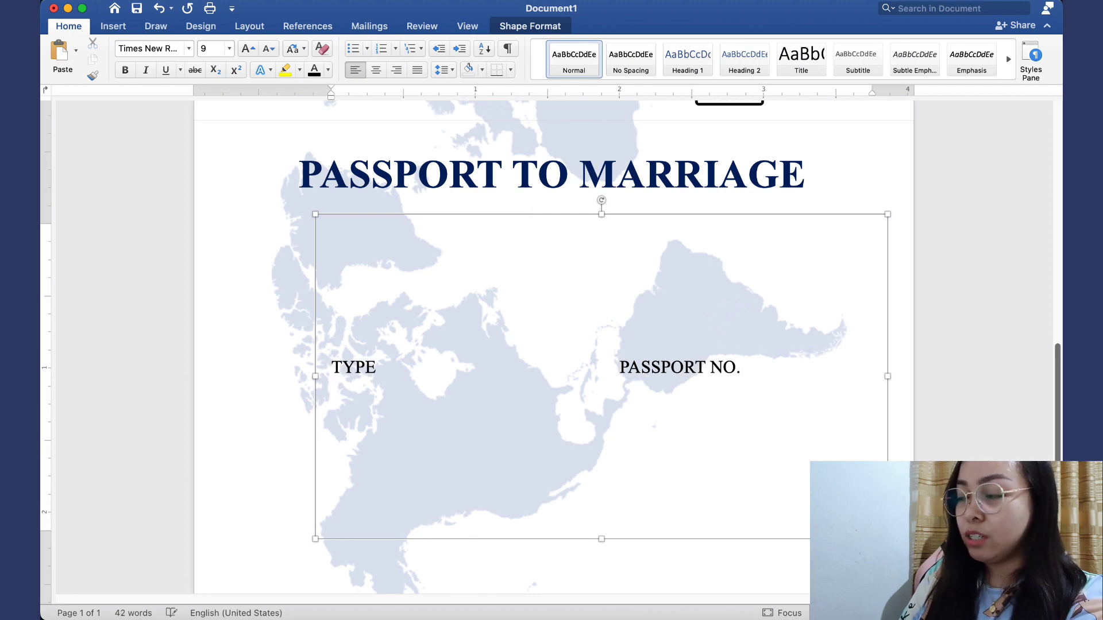
type("WE")
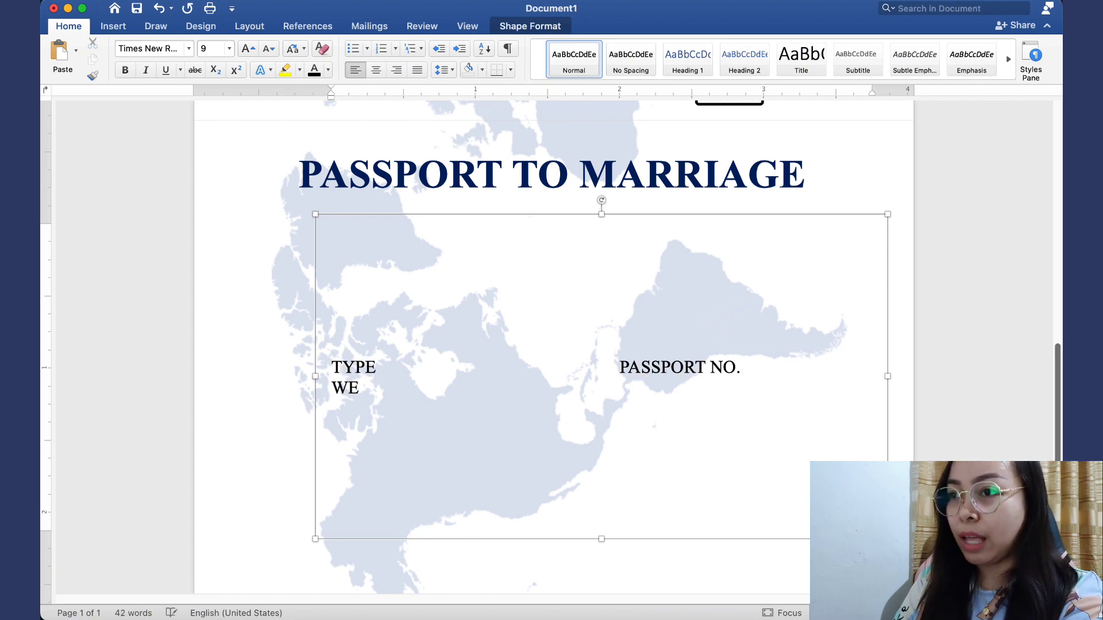
type("DDING")
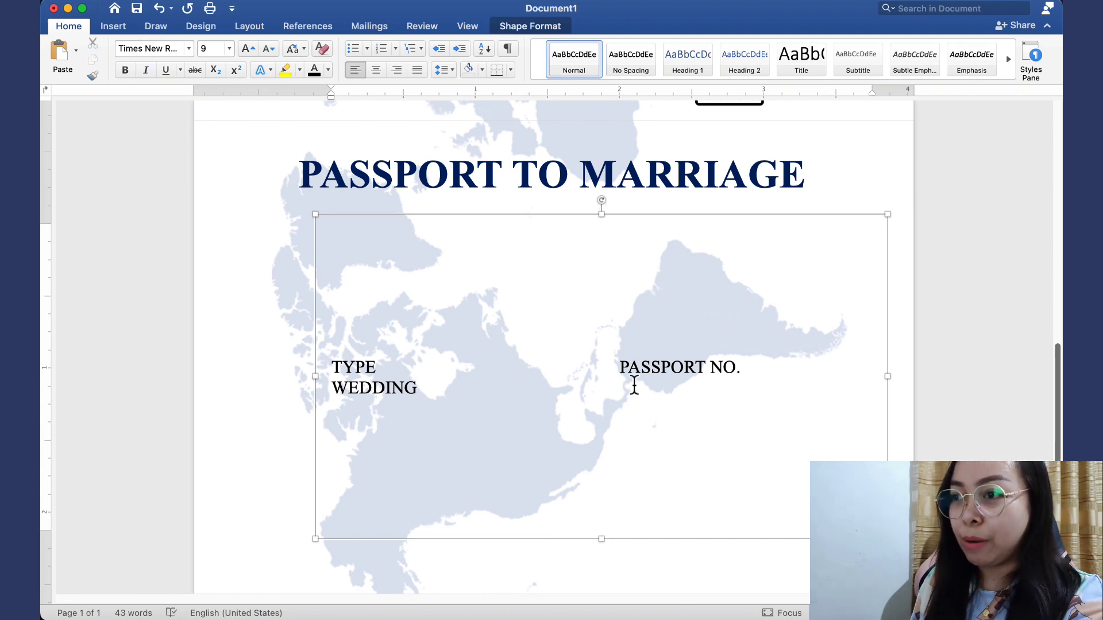
left_click(612, 420)
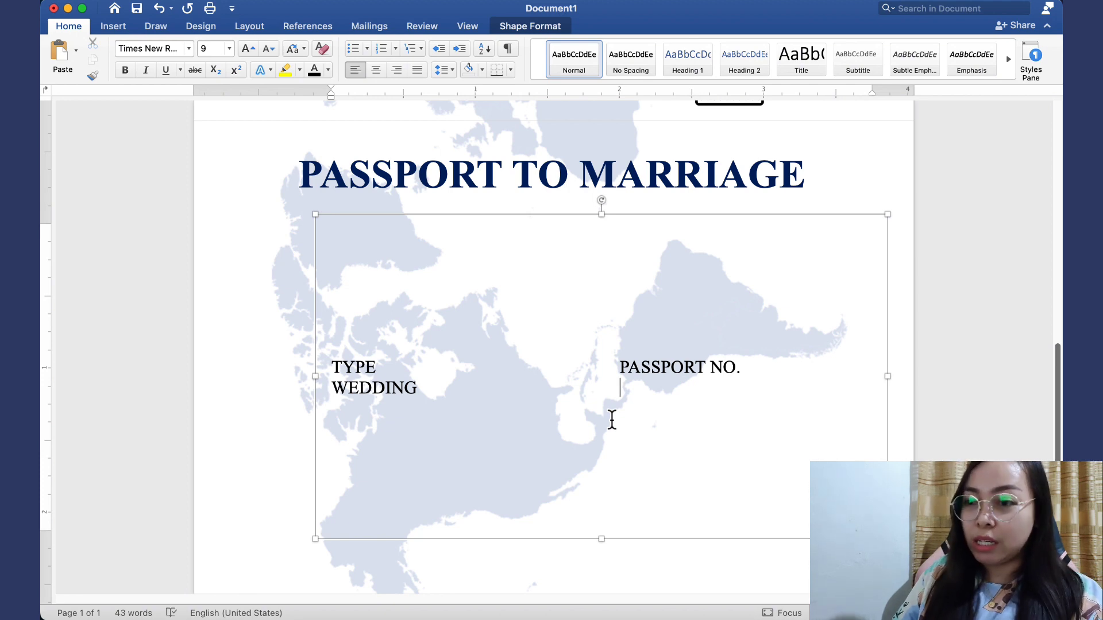
type("11")
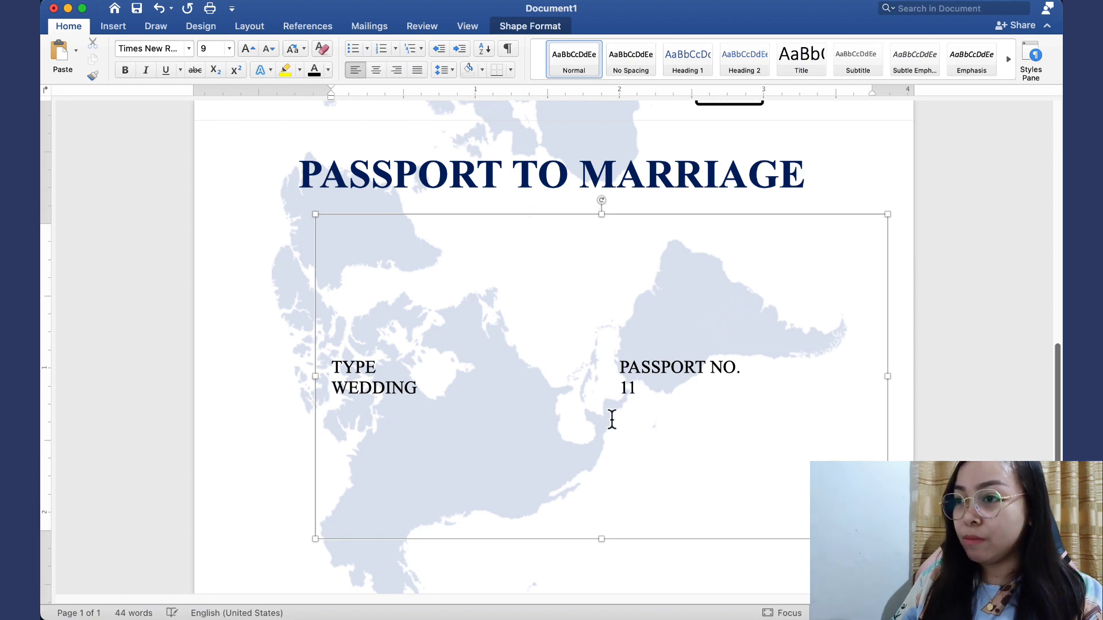
type("262023")
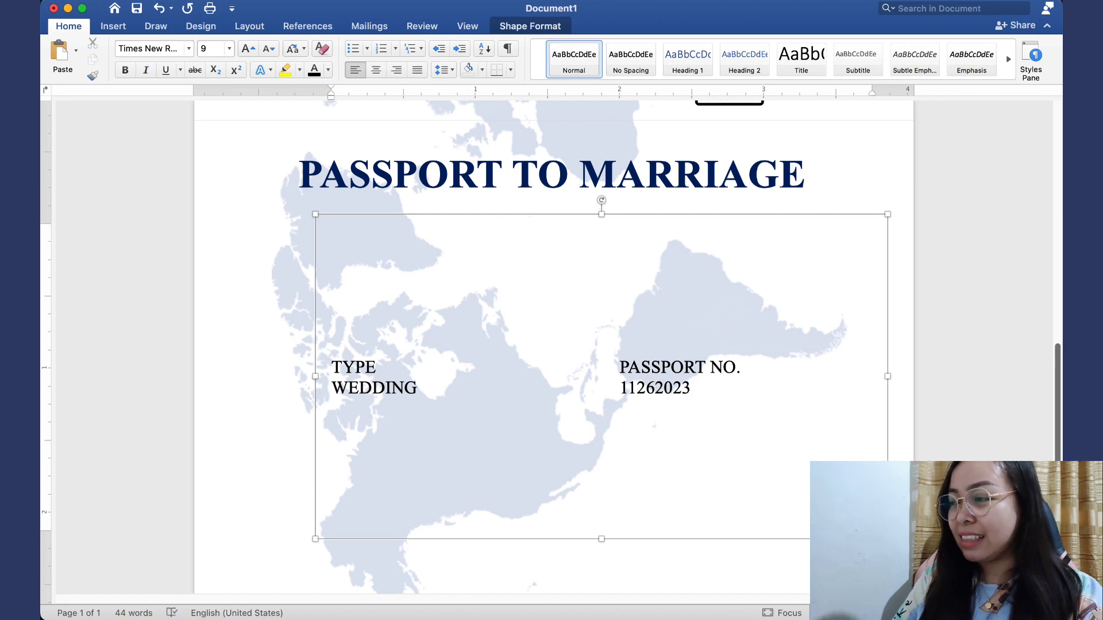
key("Return")
key("Return")
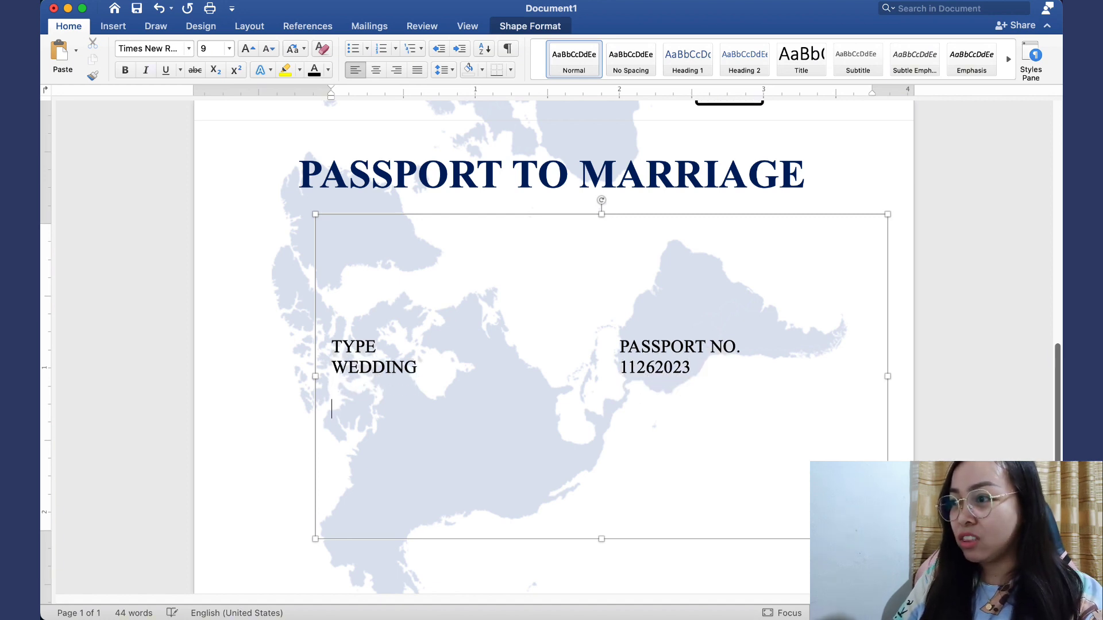
type("GR")
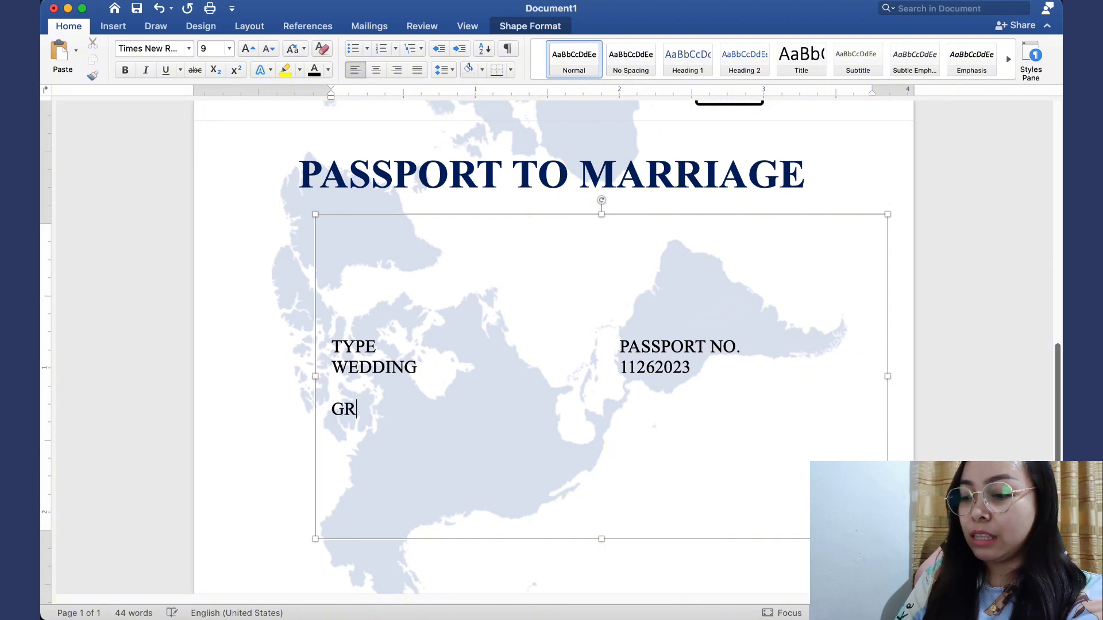
type("OOM")
type("'")
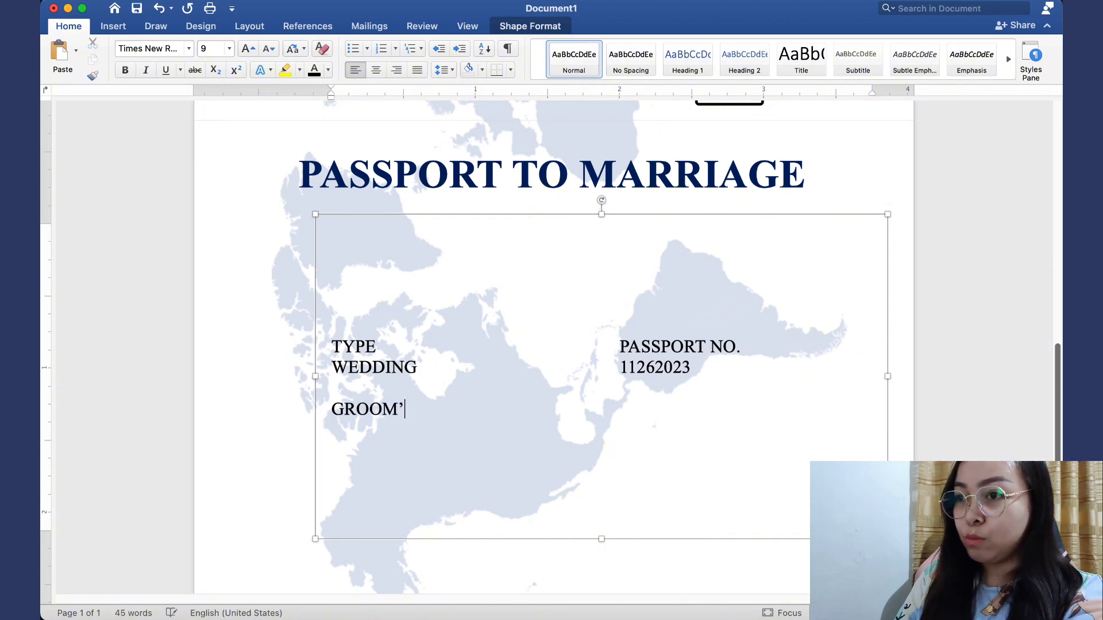
type("S NAME")
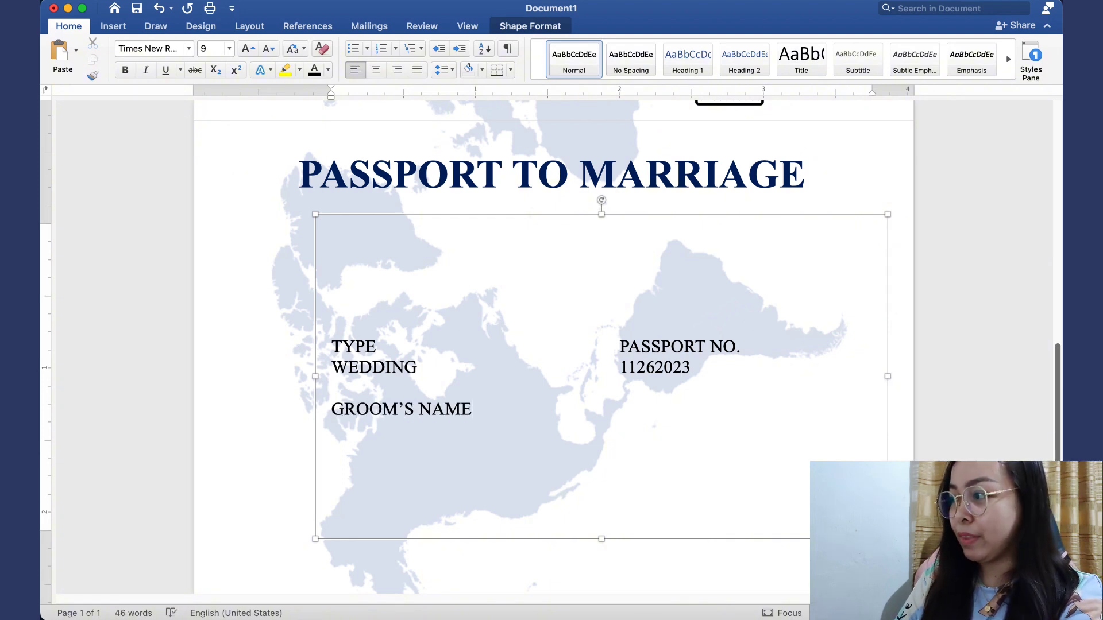
key("Return")
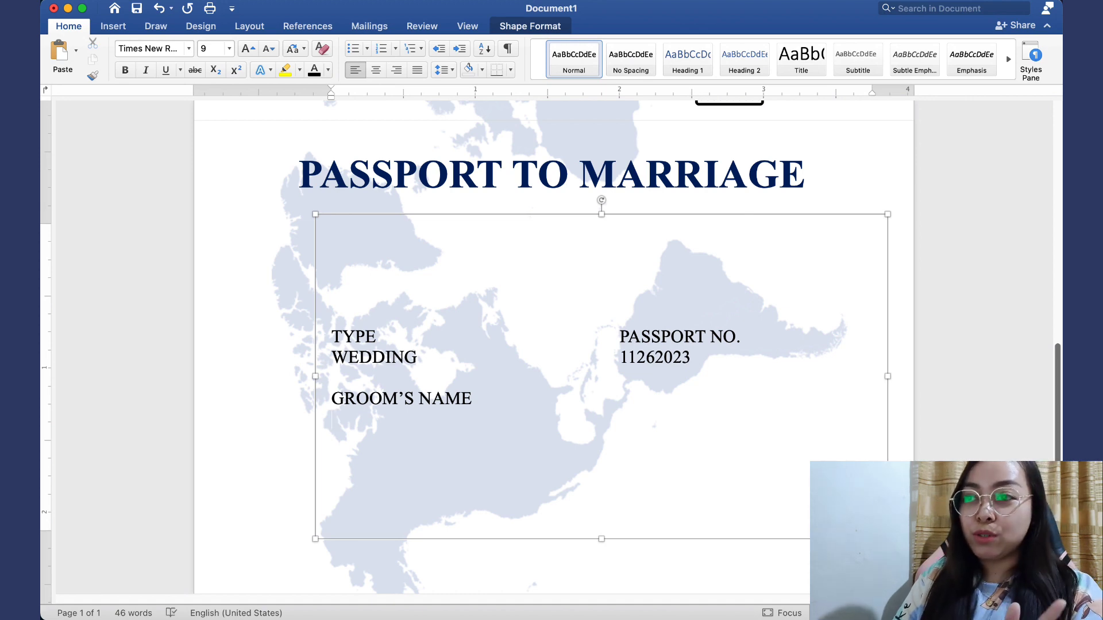
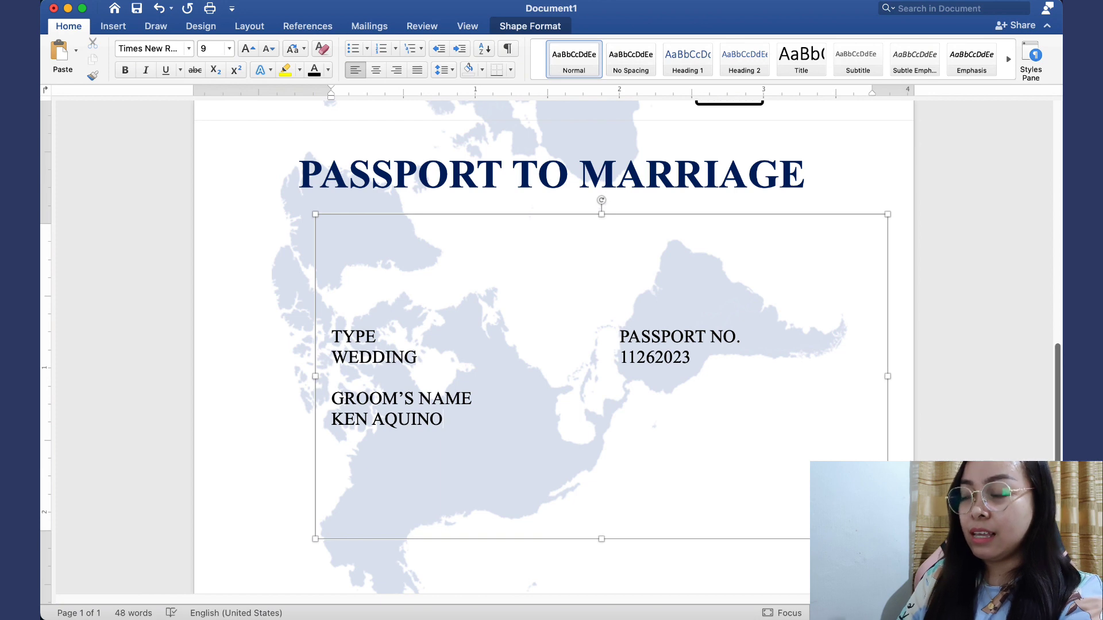
key("Return")
key("Return")
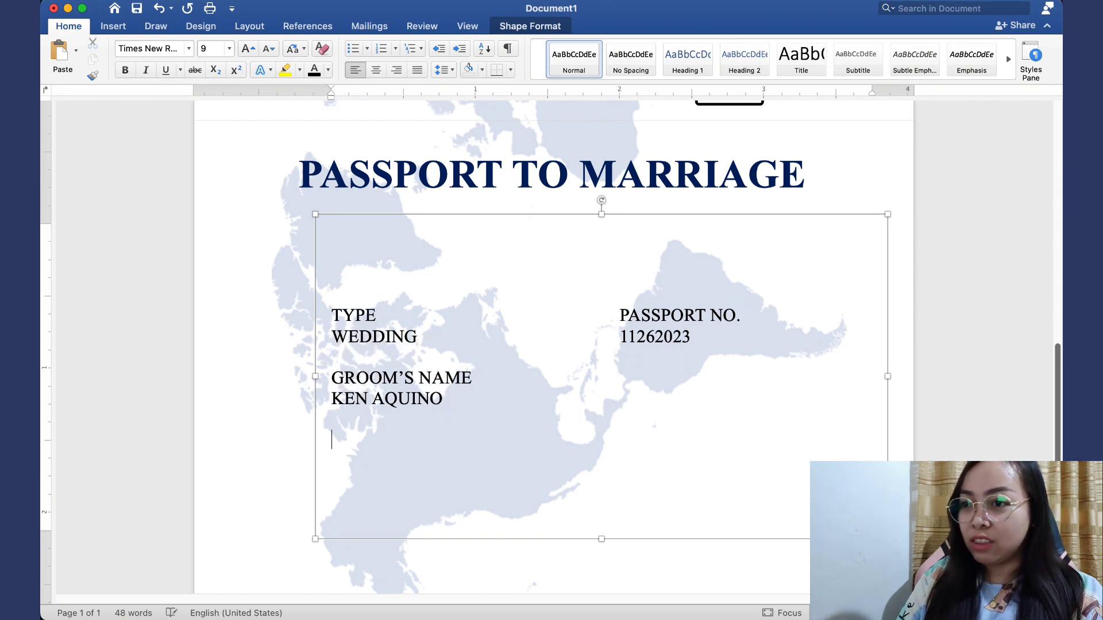